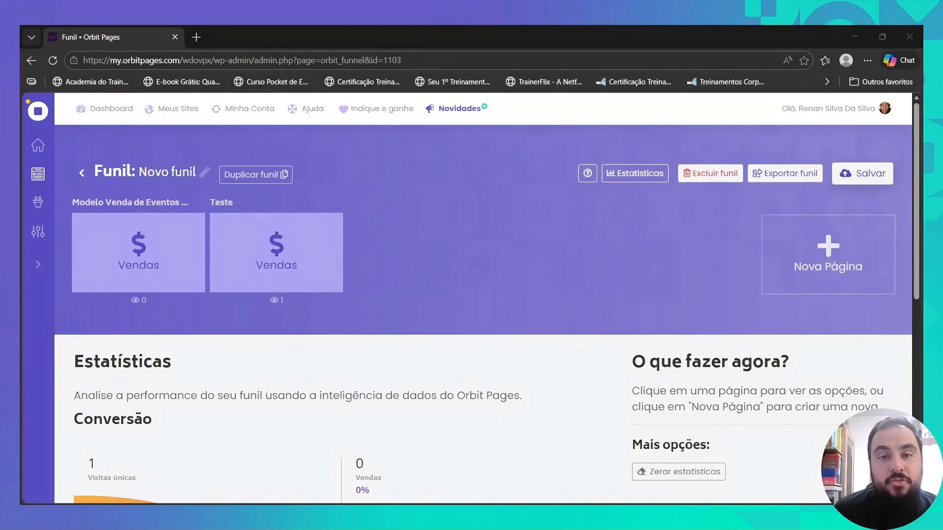
- Open the Teste sales page in the page builder and browse the available Header blocks
left_click(276, 265)
left_click(204, 361)
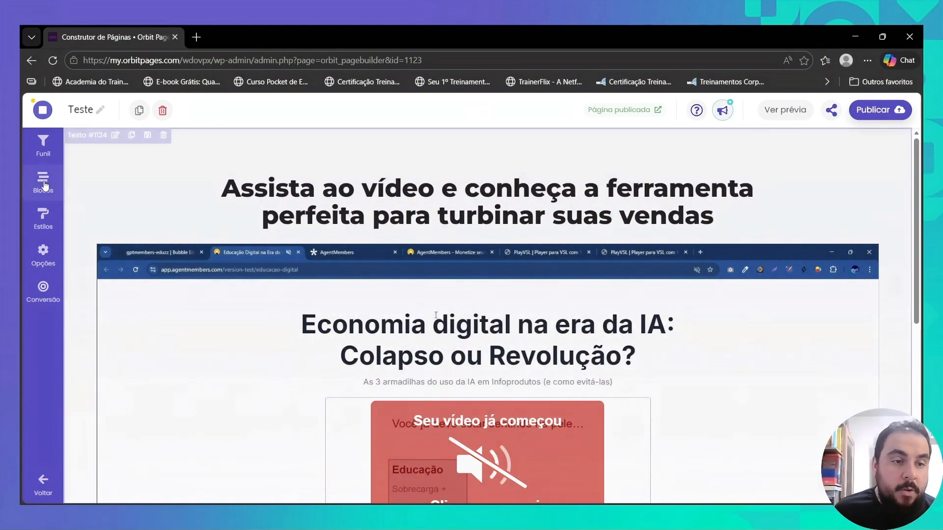
left_click(44, 182)
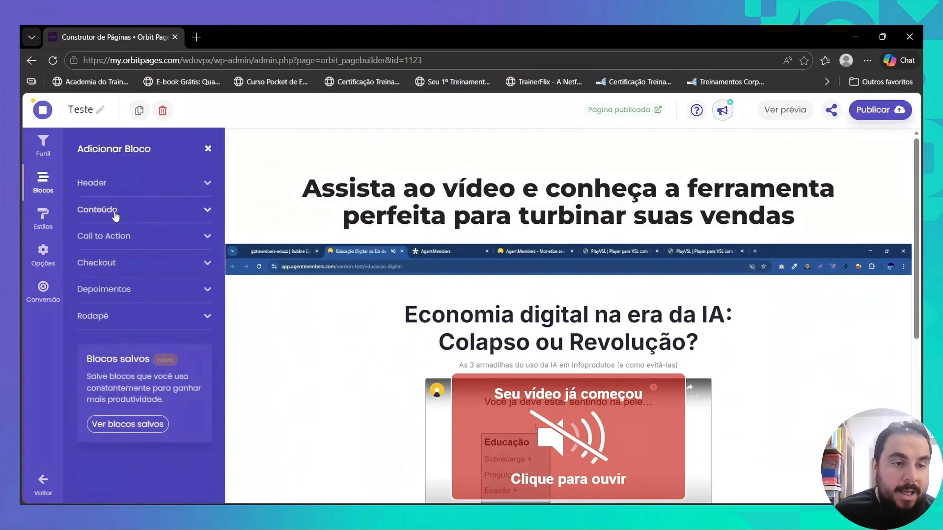
left_click(121, 183)
mouse_move(173, 250)
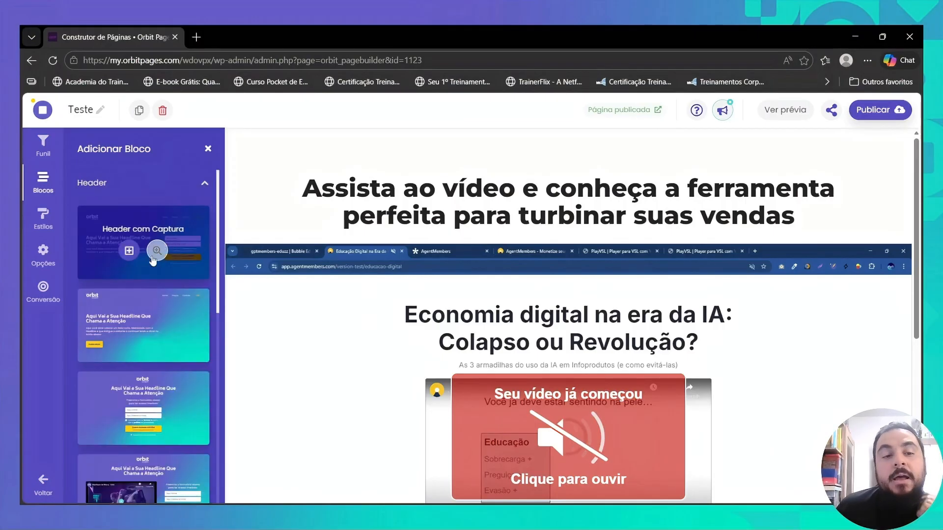
scroll(185, 249, "down", 1)
scroll(185, 247, "down", 2)
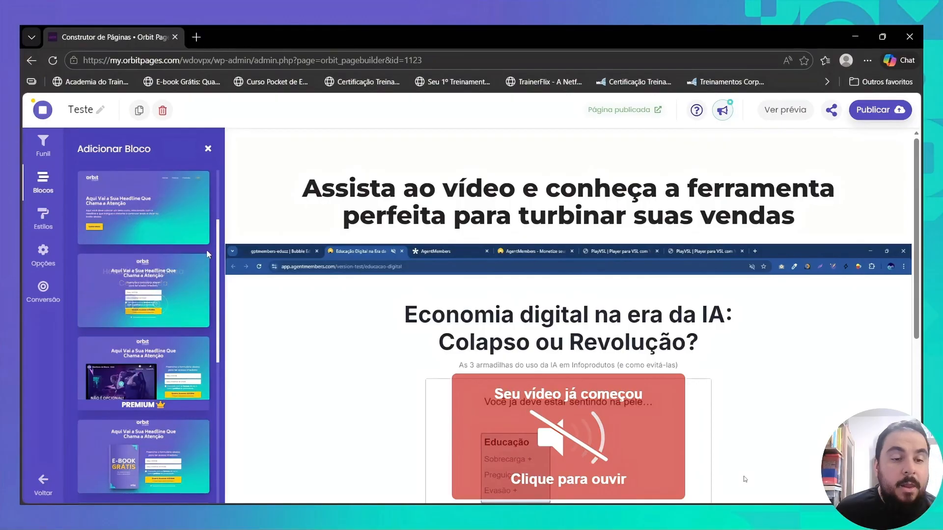
scroll(182, 268, "down", 2)
scroll(182, 267, "down", 1)
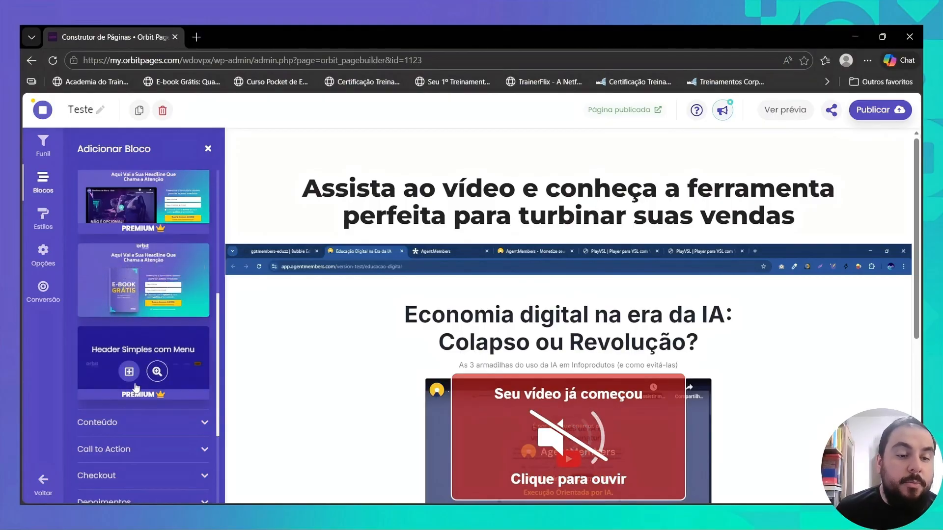
- Add the Texto block from the Conteúdo category above the page's existing video headline
left_click(130, 421)
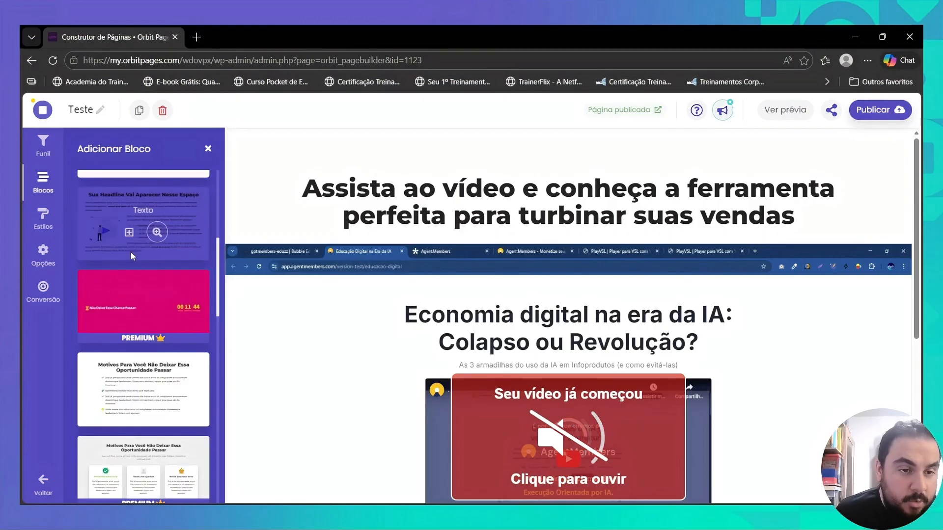
left_click(130, 233)
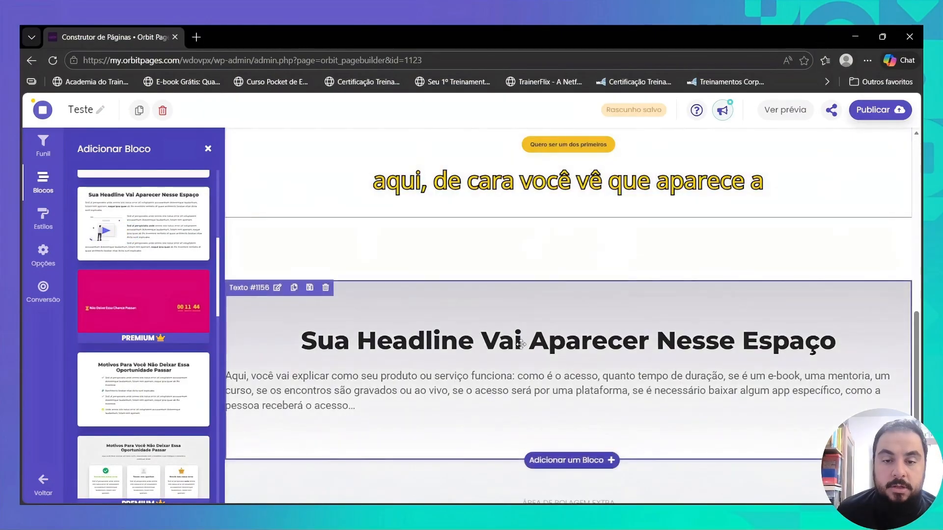
left_click_drag(521, 344, 526, 254)
scroll(526, 255, "up", 8)
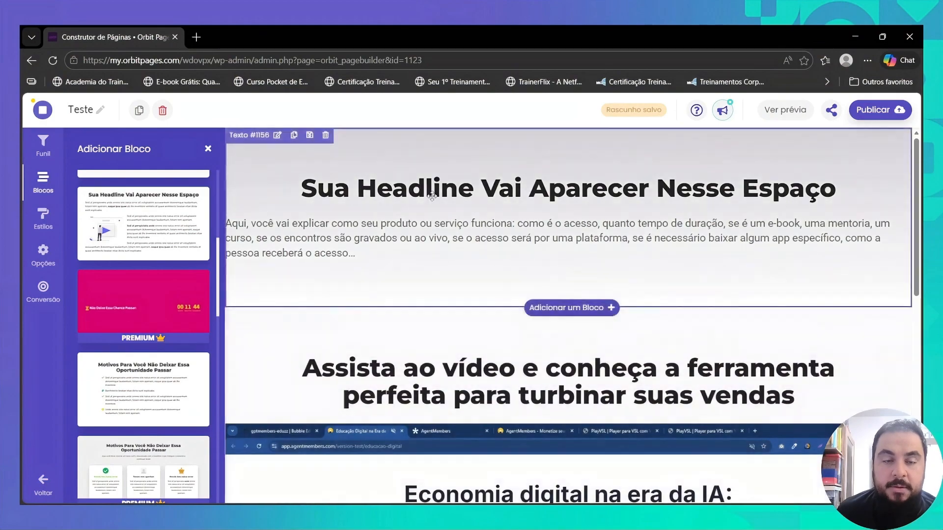
- Open the new Texto block for editing and clear its placeholder headline
left_click(358, 186)
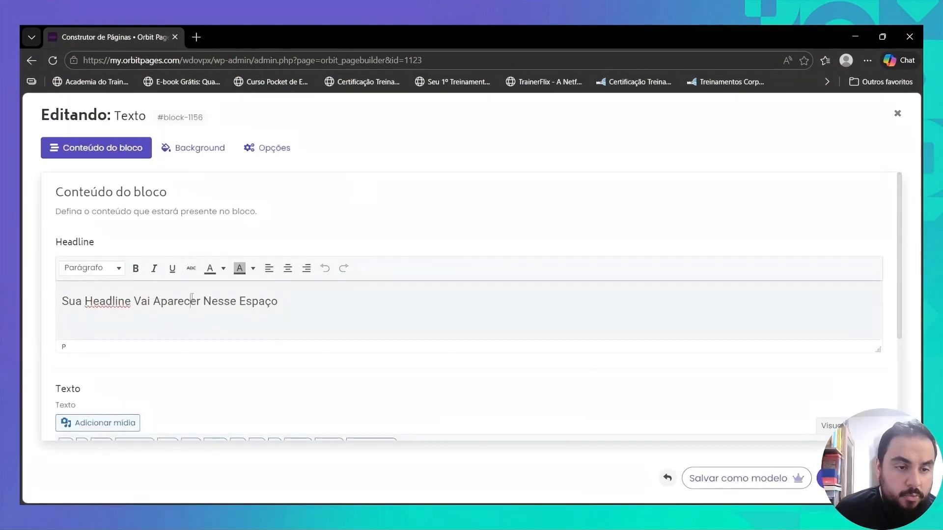
triple_click(192, 298)
key("BackSpace")
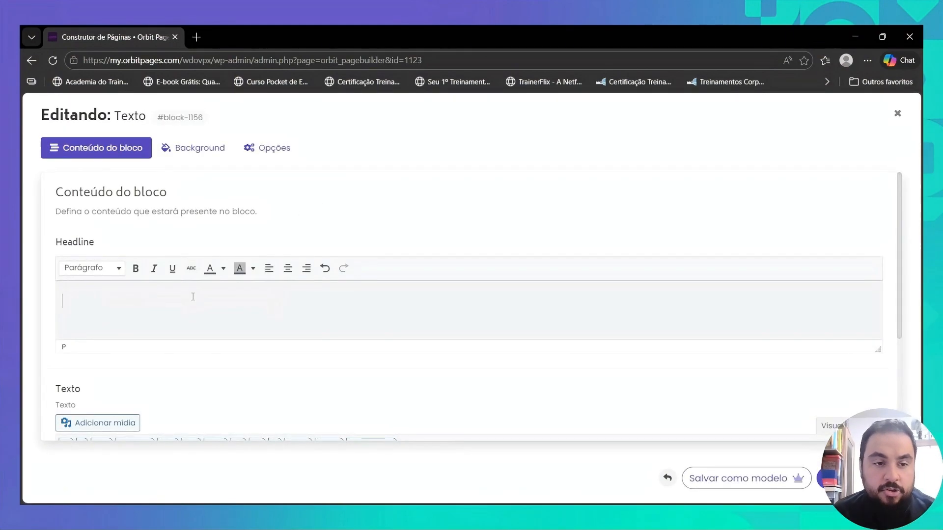
- Replace the block's placeholder body text in visual mode with the sales copy copied from the other window
scroll(195, 296, "down", 3)
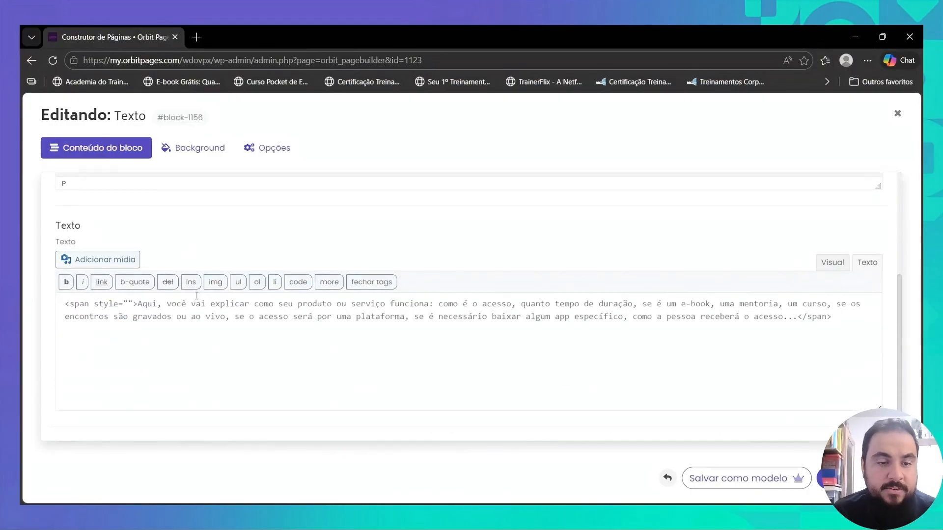
left_click(830, 263)
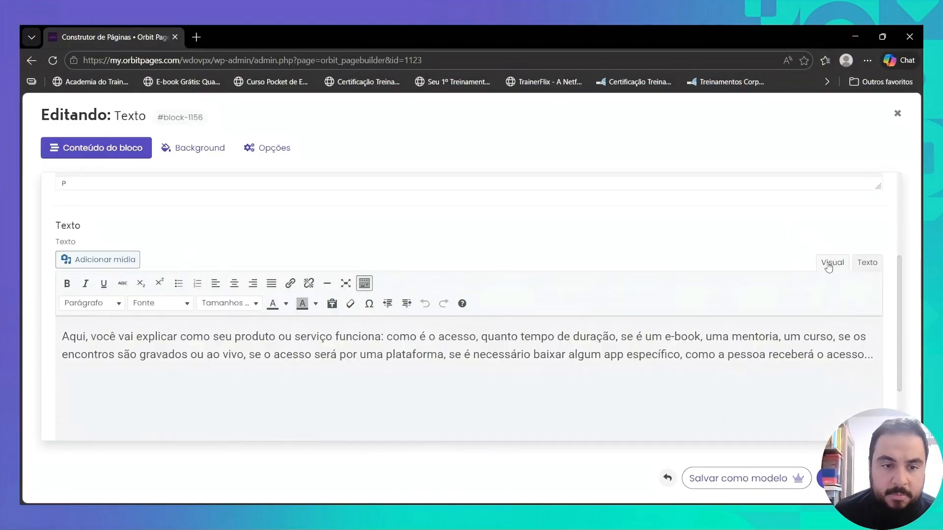
left_click(328, 341)
key("ctrl+a")
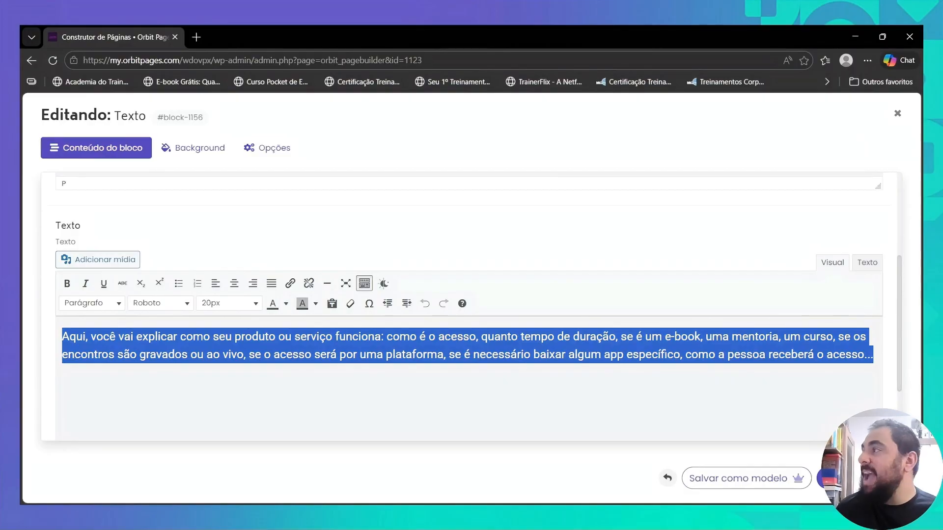
key("alt+Tab")
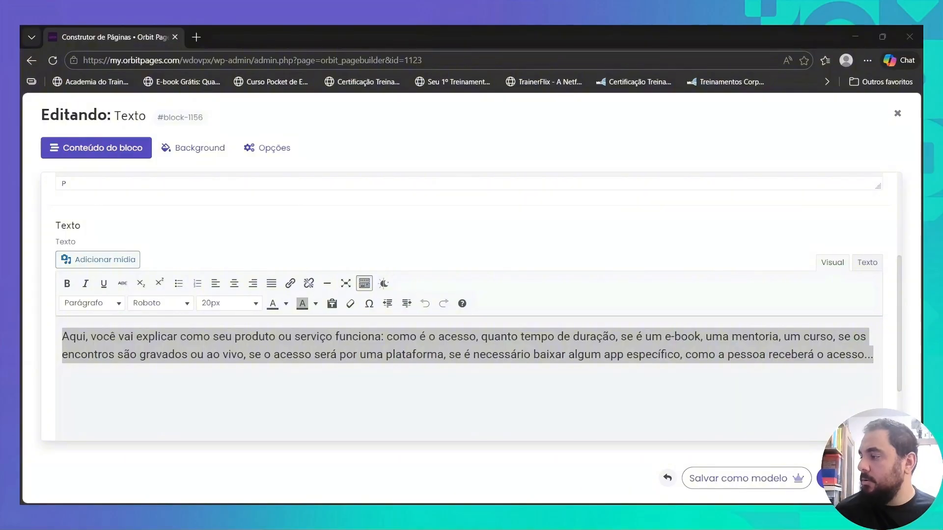
left_click(247, 381)
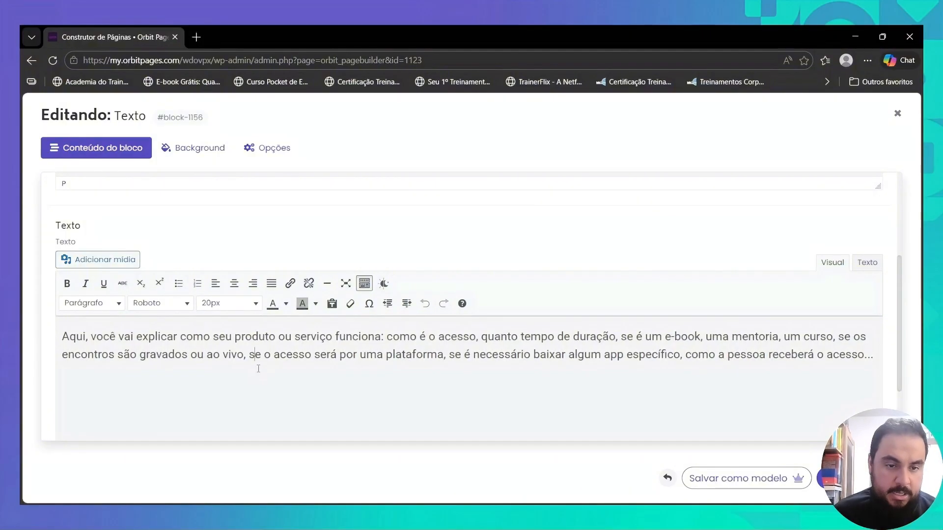
key("ctrl+a")
key("ctrl+v")
scroll(467, 389, "up", 5)
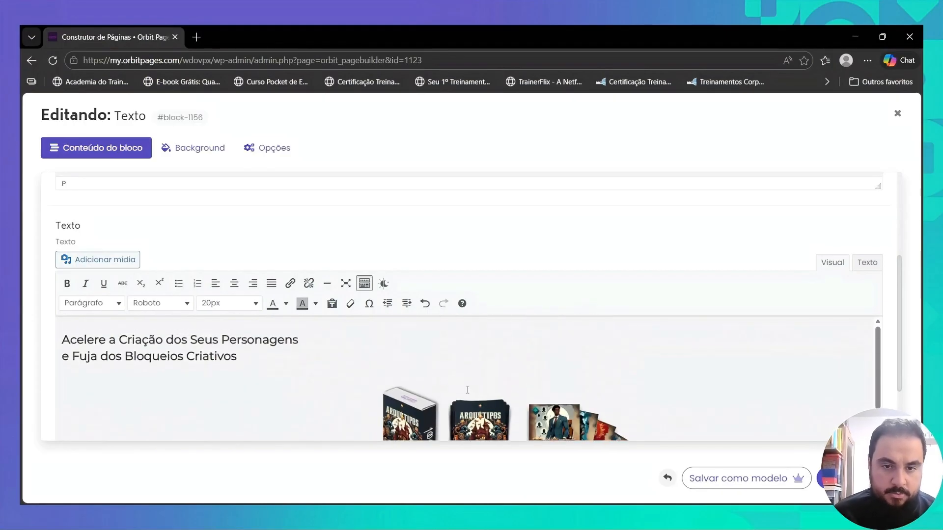
- Delete the pasted card-deck image from the body text and centre all the remaining copy
left_click(475, 403)
key("Delete")
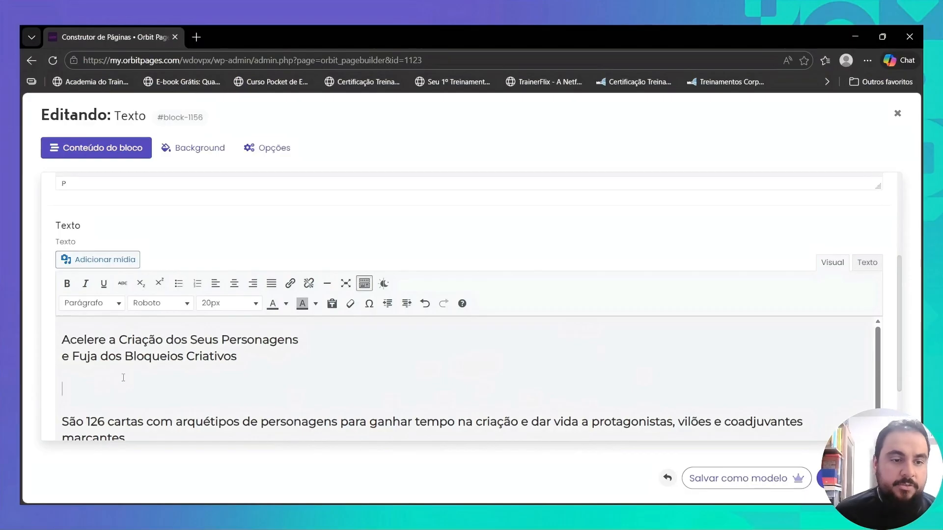
scroll(200, 381, "down", 1)
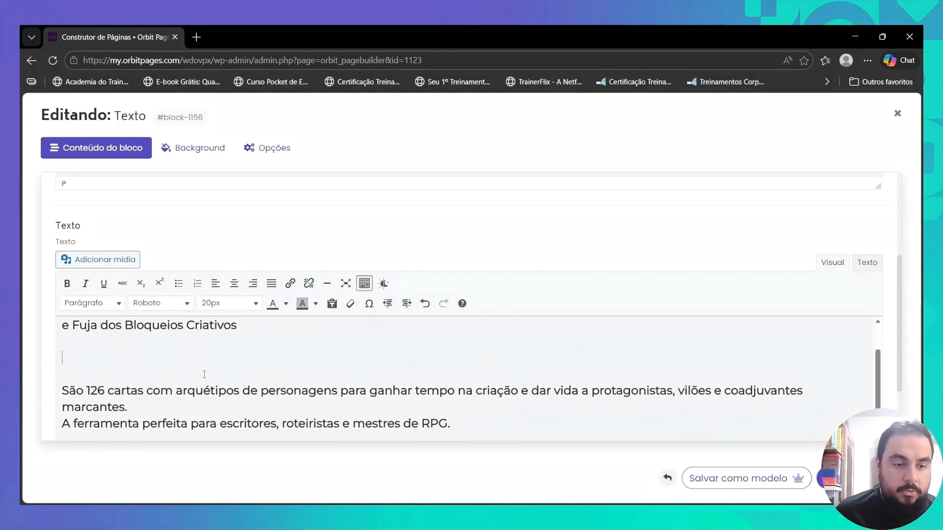
scroll(205, 375, "up", 1)
key("ctrl+a")
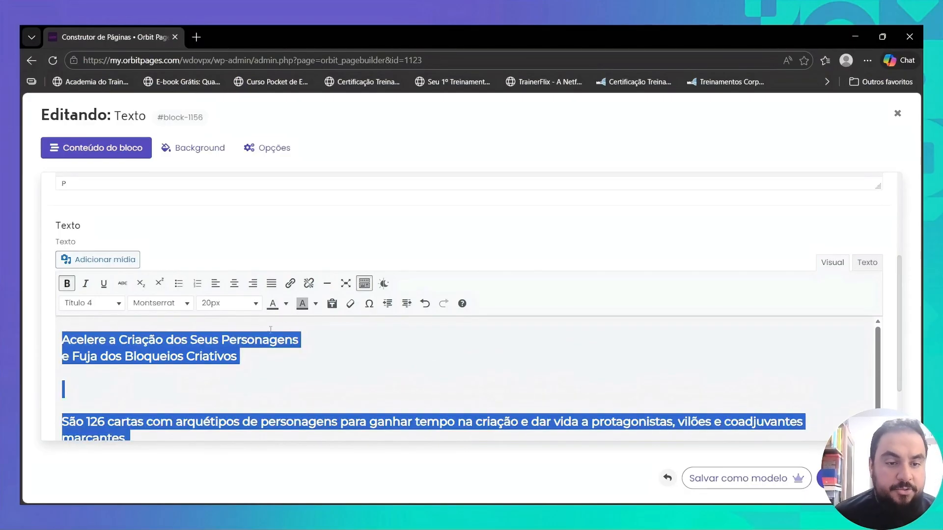
left_click(233, 284)
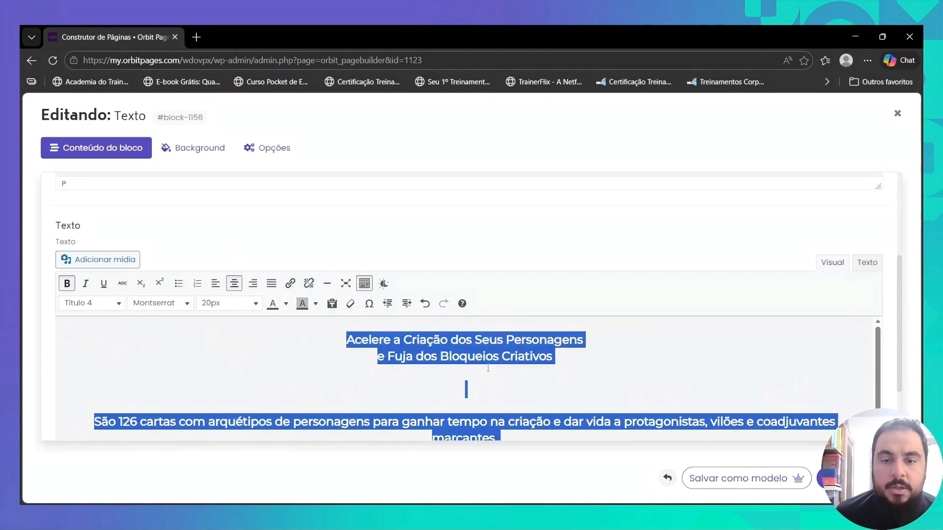
scroll(494, 367, "down", 1)
scroll(502, 369, "up", 1)
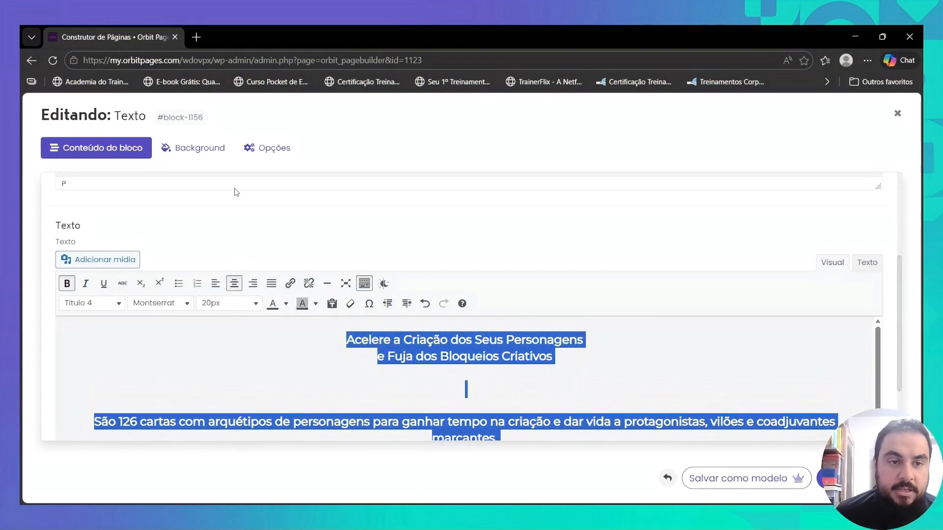
- Set the Texto block's background colour to black
left_click(216, 150)
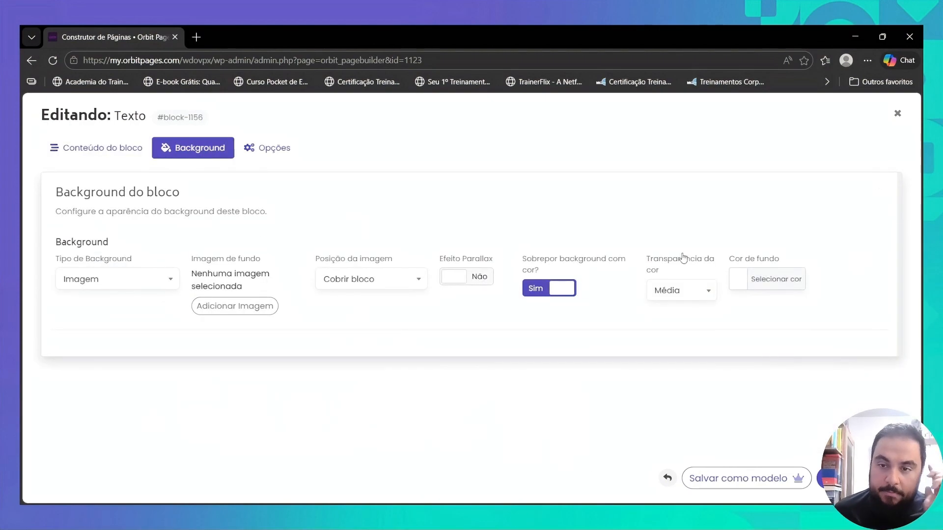
left_click(735, 279)
scroll(774, 380, "down", 2)
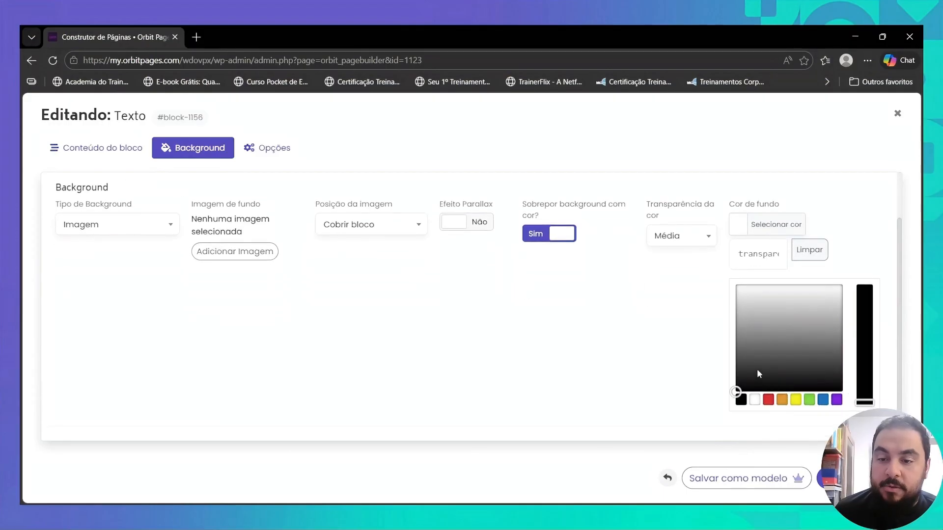
left_click_drag(757, 372, 726, 392)
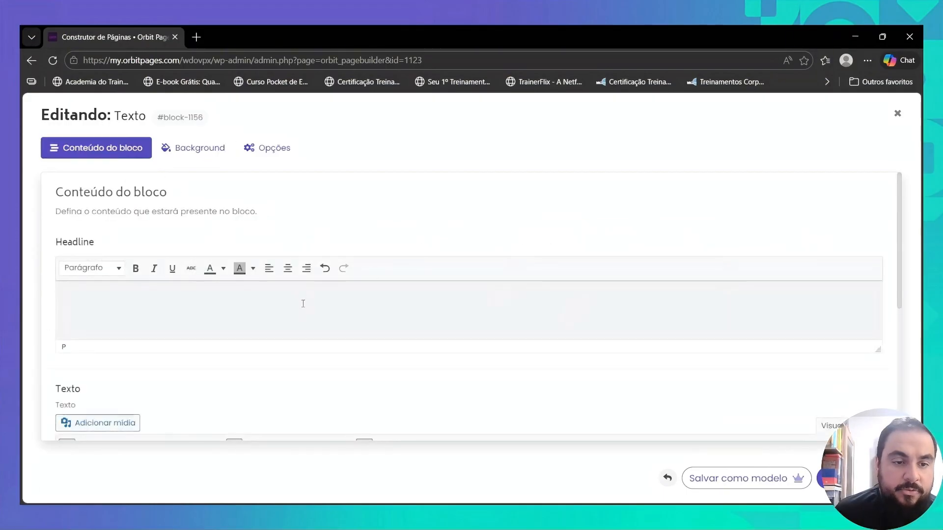
- Insert the "Baralho de Arquétipos Literários" logo from the media library on a new line above the copy and centre it
scroll(303, 304, "down", 3)
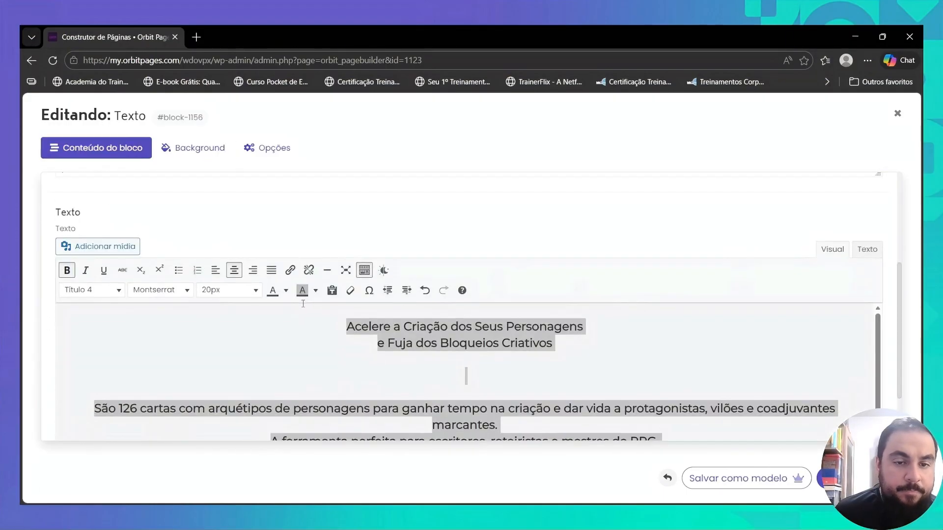
left_click(338, 332)
key("Return")
key("Up")
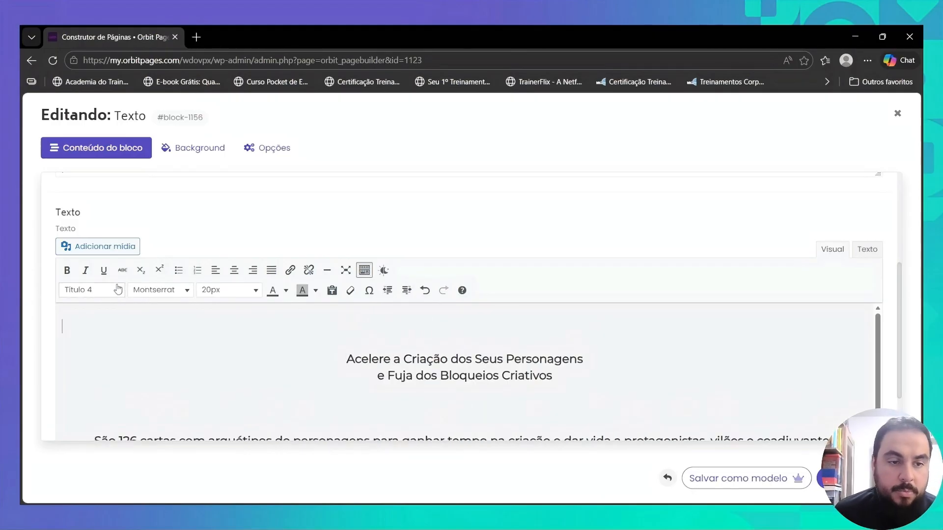
left_click(111, 251)
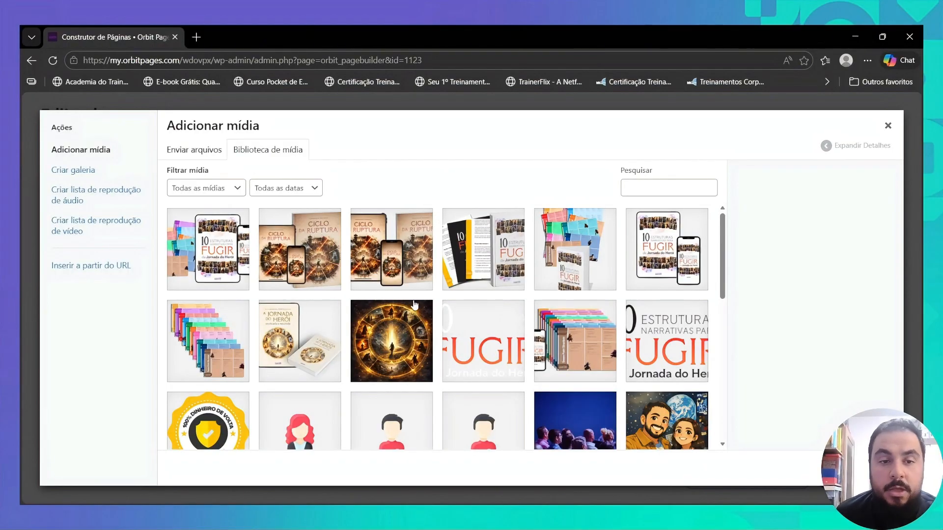
scroll(414, 305, "down", 3)
left_click(396, 358)
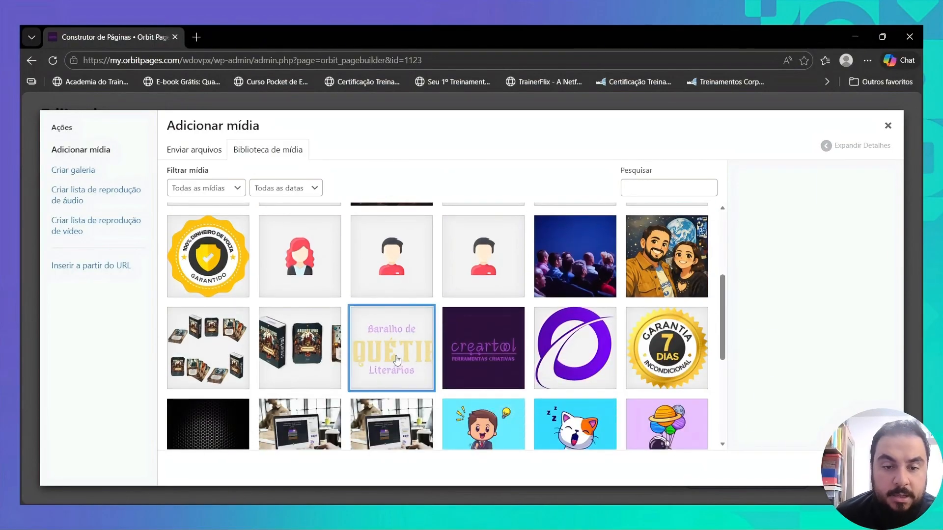
left_click(860, 470)
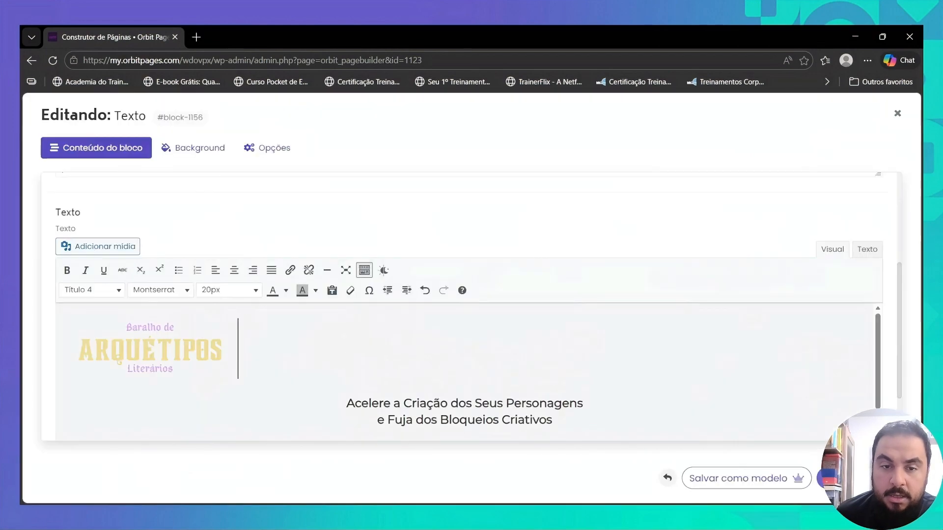
left_click(194, 337)
left_click(234, 270)
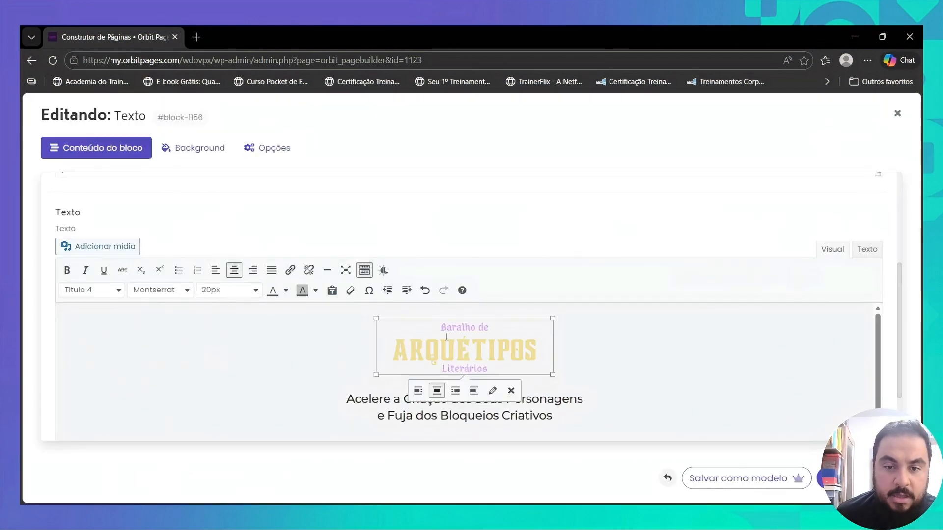
- Format the lines "Acelere a Criação dos Seus Personagens e Fuja dos Bloqueios Criativos" at 46px in white
scroll(471, 334, "down", 2)
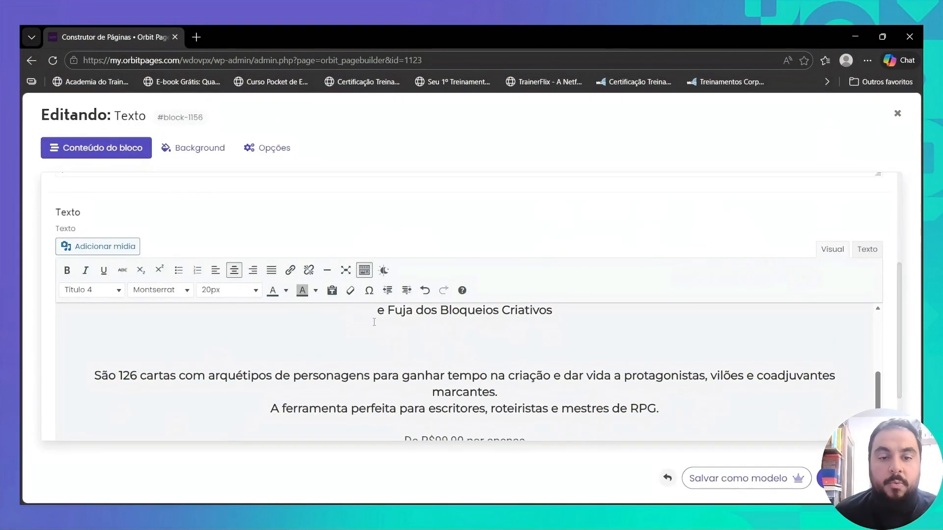
scroll(402, 352, "up", 1)
double_click(399, 369)
triple_click(399, 370)
left_click_drag(346, 352, 565, 365)
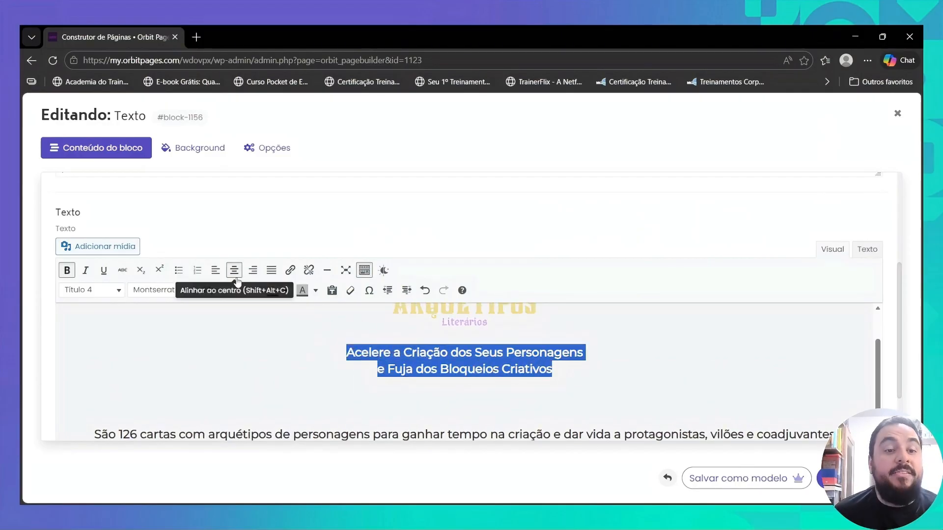
left_click(230, 290)
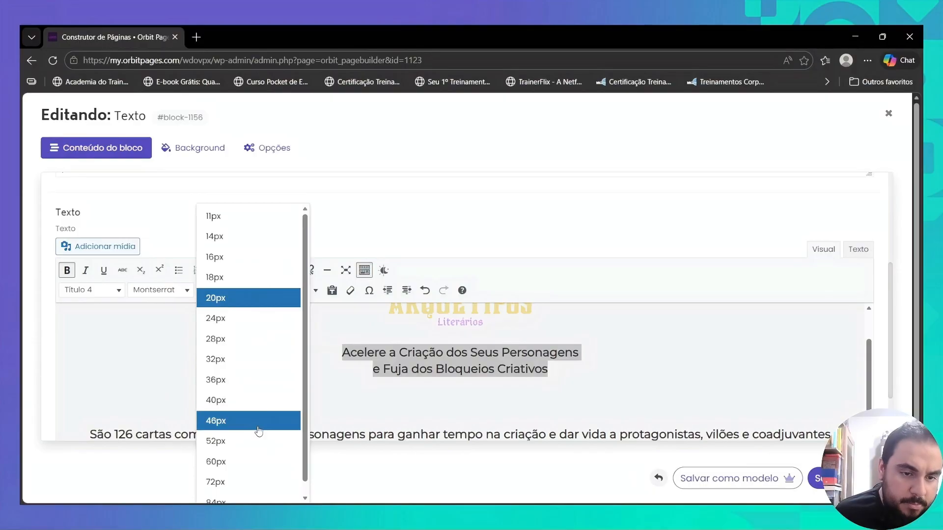
left_click(259, 431)
left_click(285, 290)
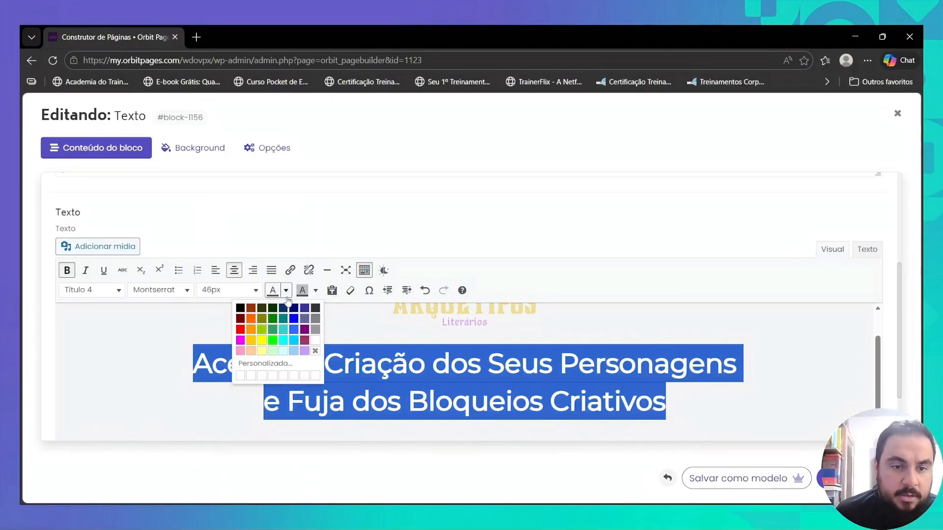
left_click(315, 340)
left_click(342, 361)
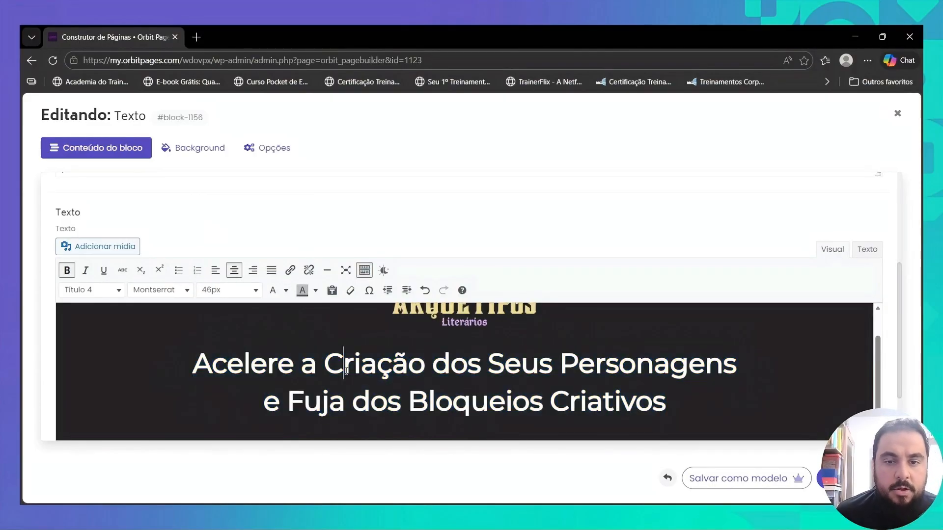
- Change all the copy from "São 126 cartas" through "R$29,90!" to white text
scroll(383, 355, "down", 2)
left_click(422, 348)
scroll(457, 346, "up", 3)
scroll(449, 350, "down", 3)
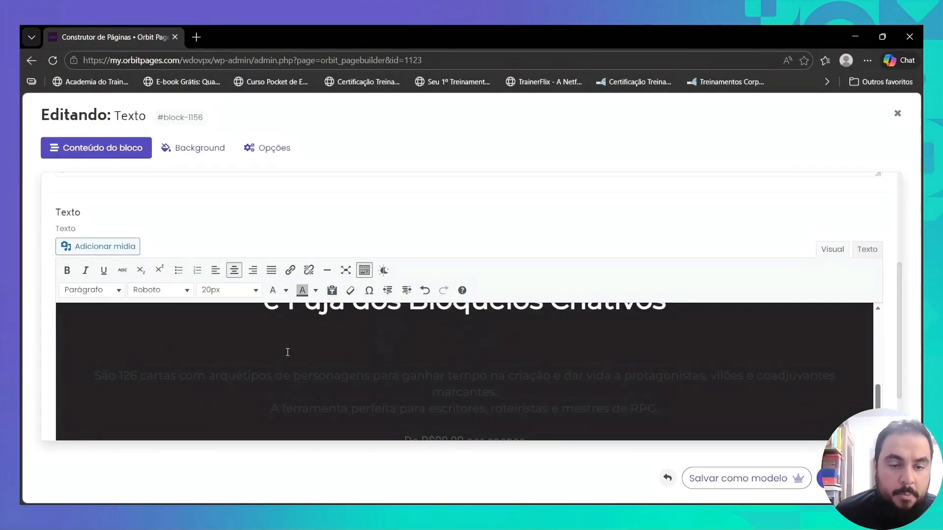
left_click(92, 374)
scroll(710, 381, "down", 2)
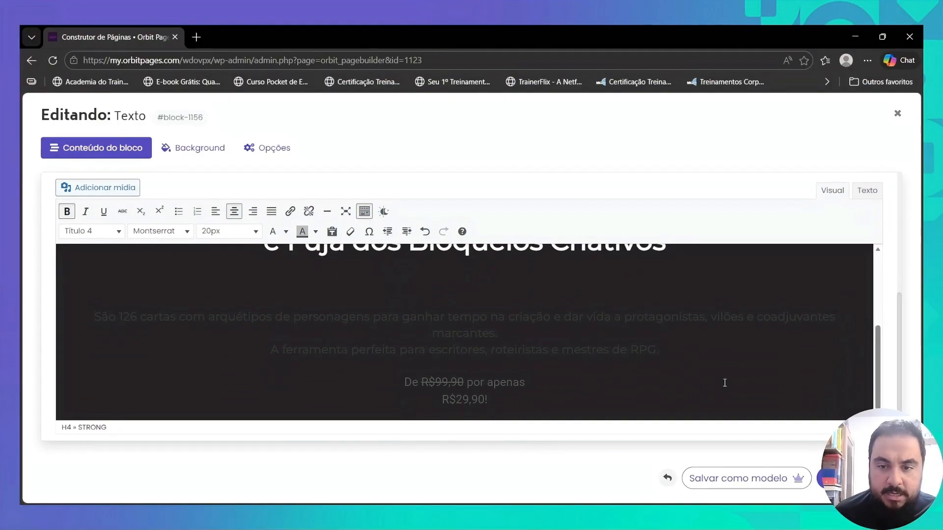
left_click(517, 404, "shift")
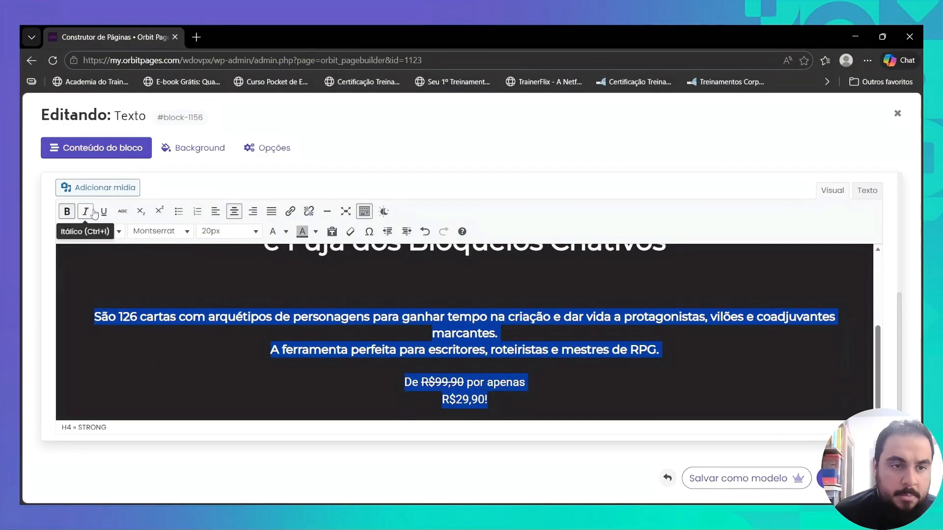
left_click(273, 231)
left_click(404, 314)
scroll(404, 310, "up", 2)
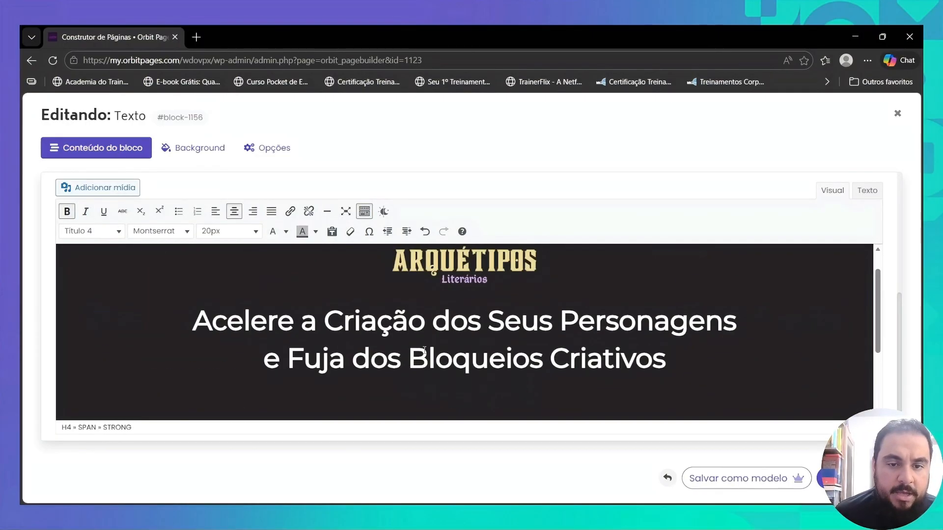
- Insert the single-row card-deck image from the media library between the headline and the "São 126 cartas" paragraph
scroll(405, 311, "down", 2)
left_click(477, 288)
left_click(98, 188)
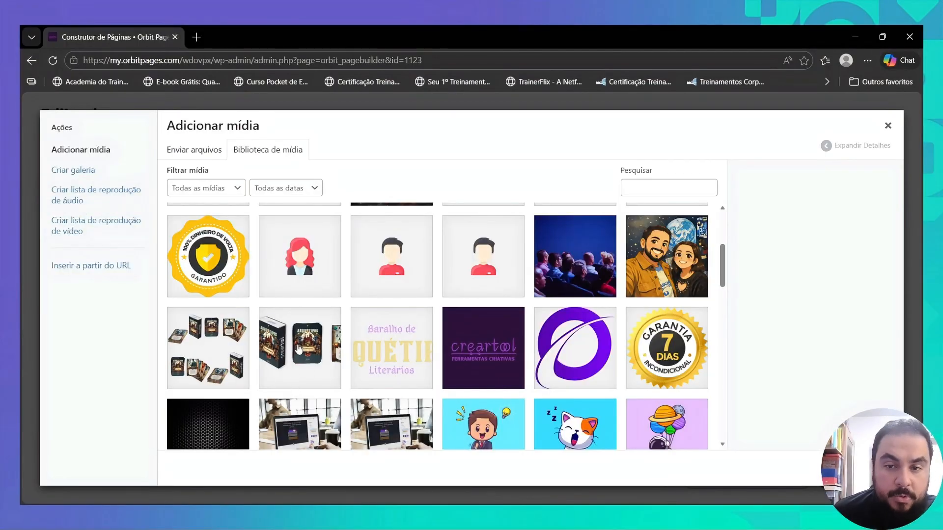
left_click(312, 349)
left_click(859, 469)
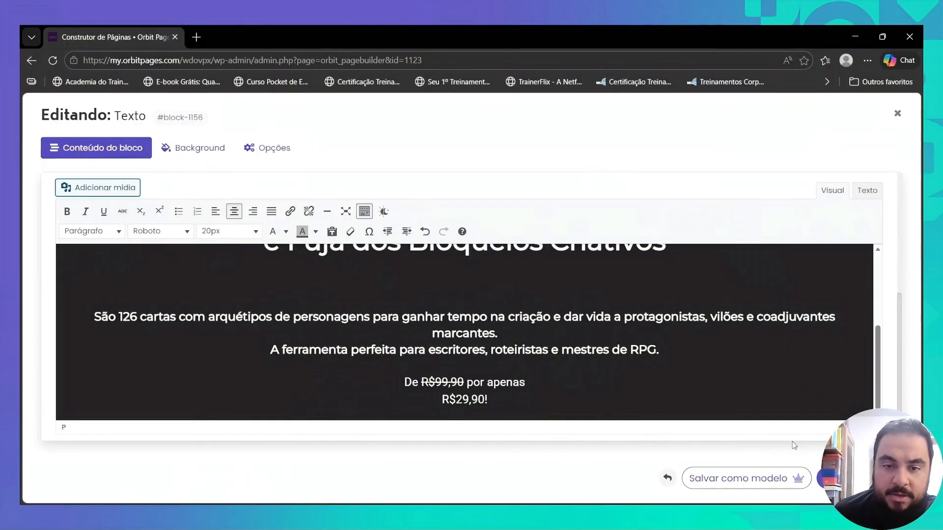
- Resize the inserted card-deck image to a custom size of 600 × 238 pixels
left_click(490, 309)
left_click(492, 257)
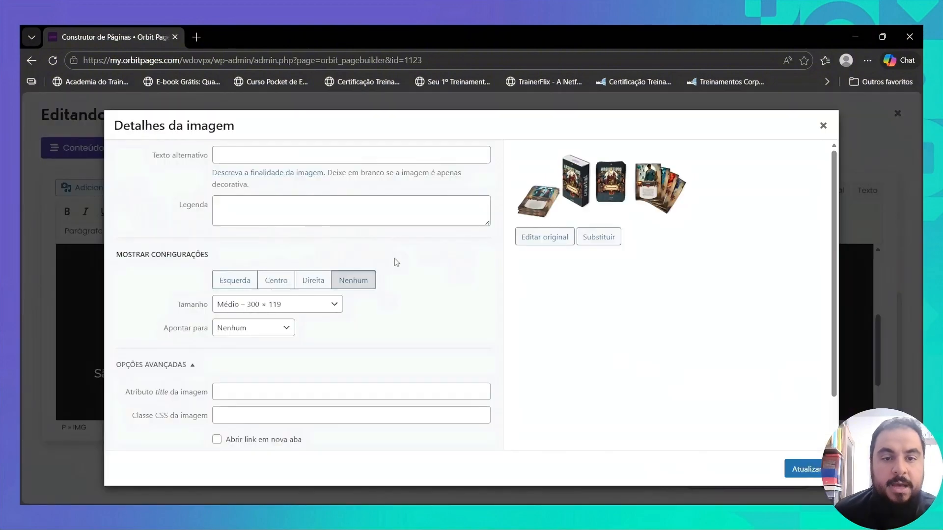
left_click(245, 304)
left_click(246, 388)
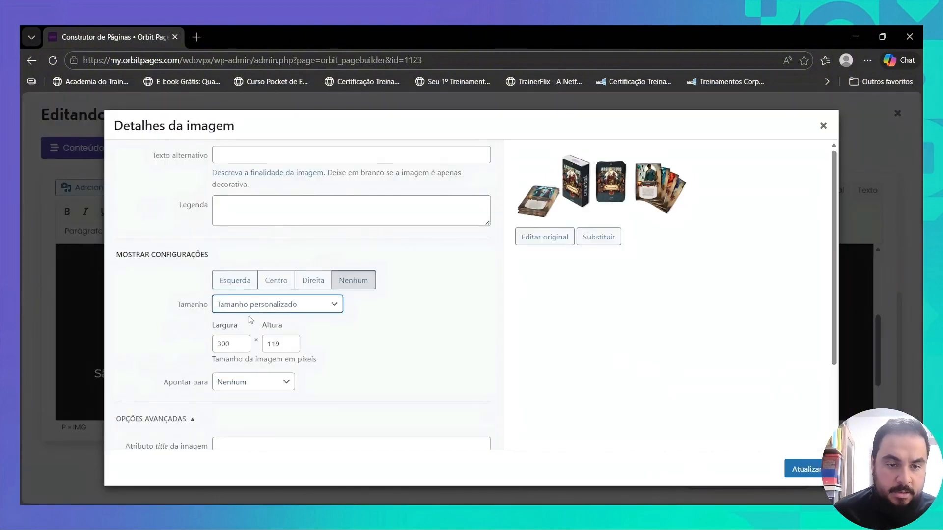
left_click(224, 343)
key("BackSpace")
type("6")
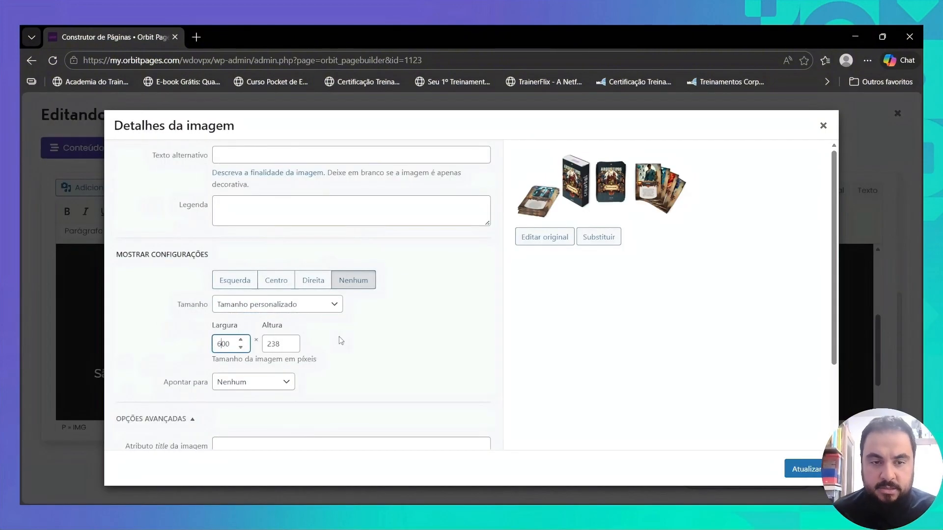
left_click(805, 469)
scroll(535, 337, "up", 3)
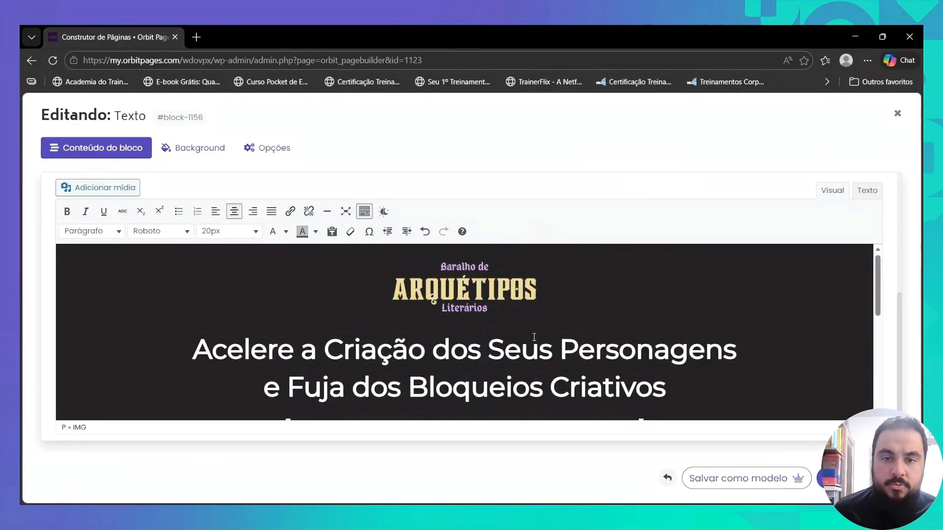
- Reduce the font size of the "São 126 cartas" sentence so that it fits on a single line
scroll(535, 337, "down", 5)
double_click(127, 316)
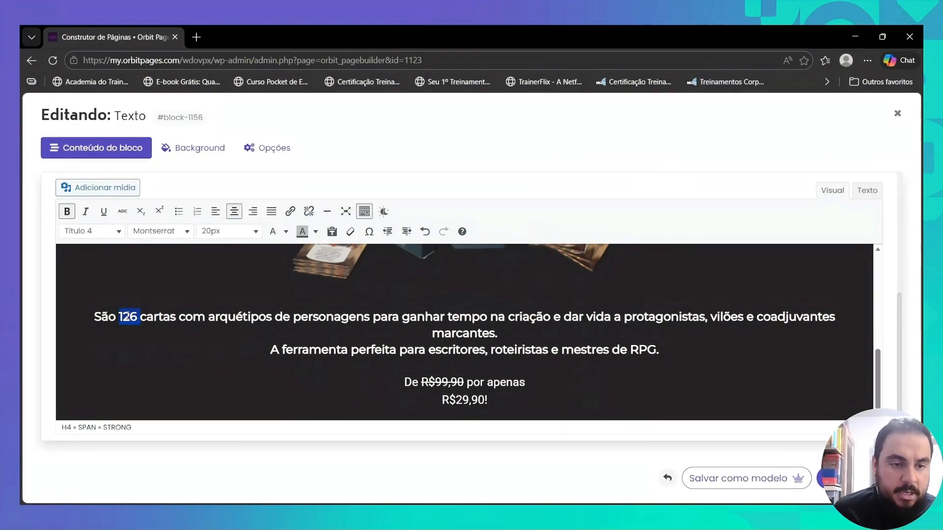
triple_click(126, 316)
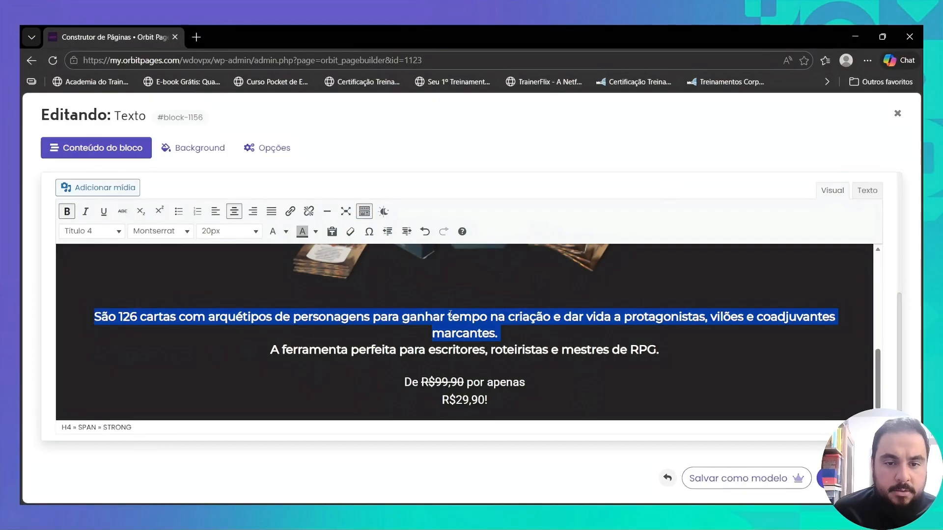
left_click(229, 231)
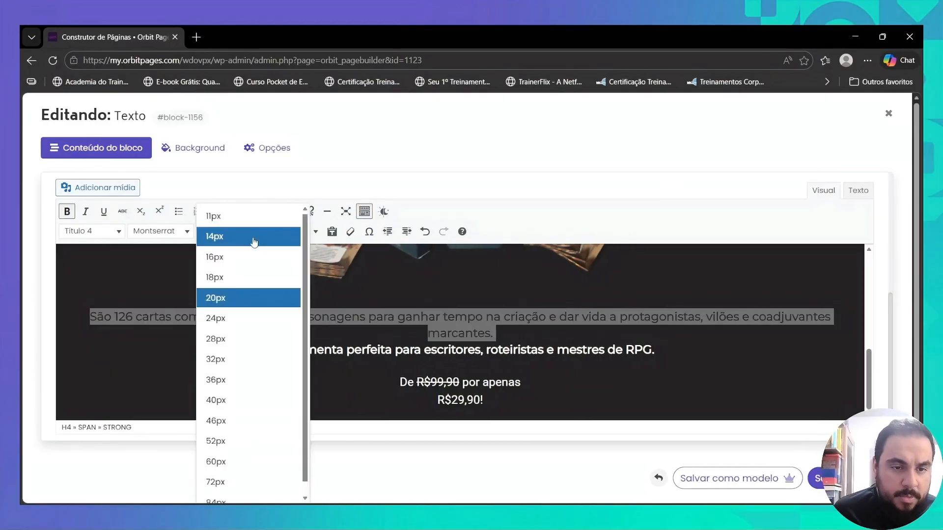
left_click(240, 302)
- Format the line "A ferramenta perfeita para escritores, roteiristas e mestres de RPG." at 16px in light orange
left_click(286, 232)
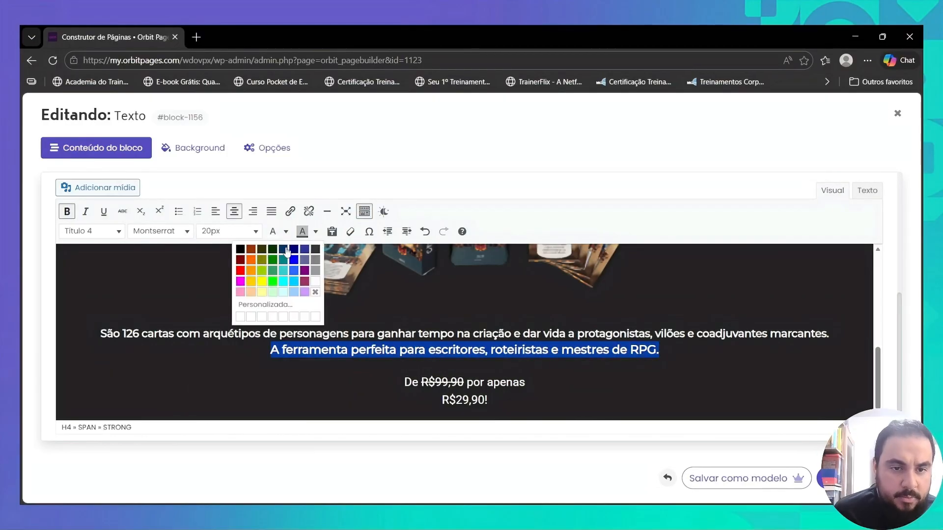
left_click(247, 292)
left_click(426, 351)
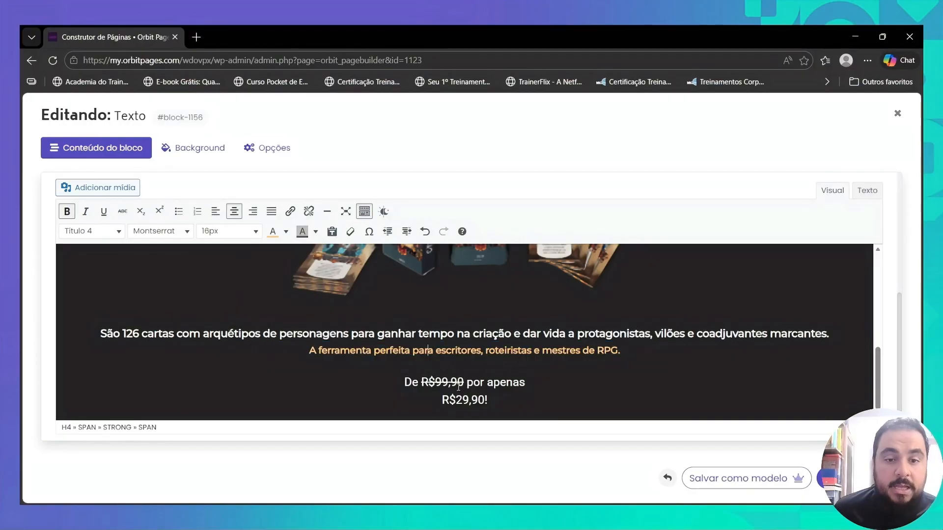
scroll(458, 387, "up", 5)
scroll(459, 383, "down", 5)
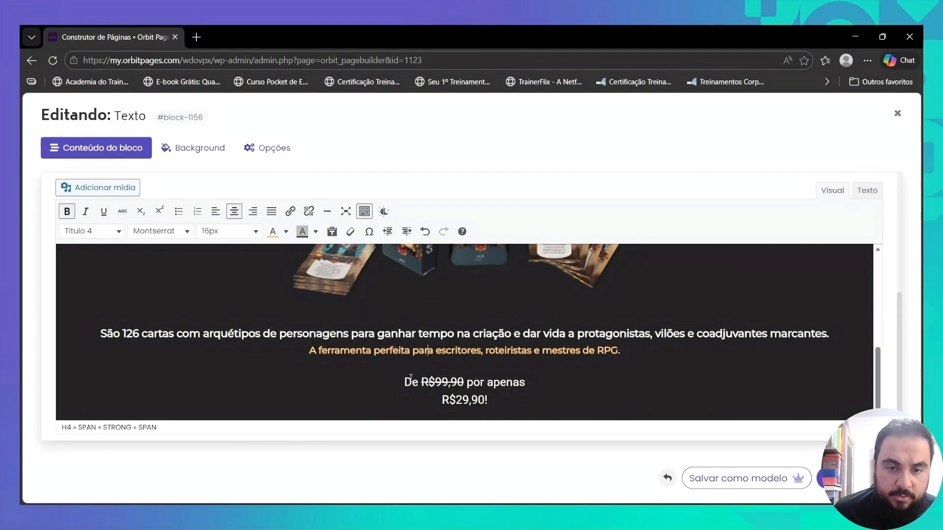
- Set the line "De R$99,90 por apenas" to 24px and the price "R$29,90!" to 46px
triple_click(408, 382)
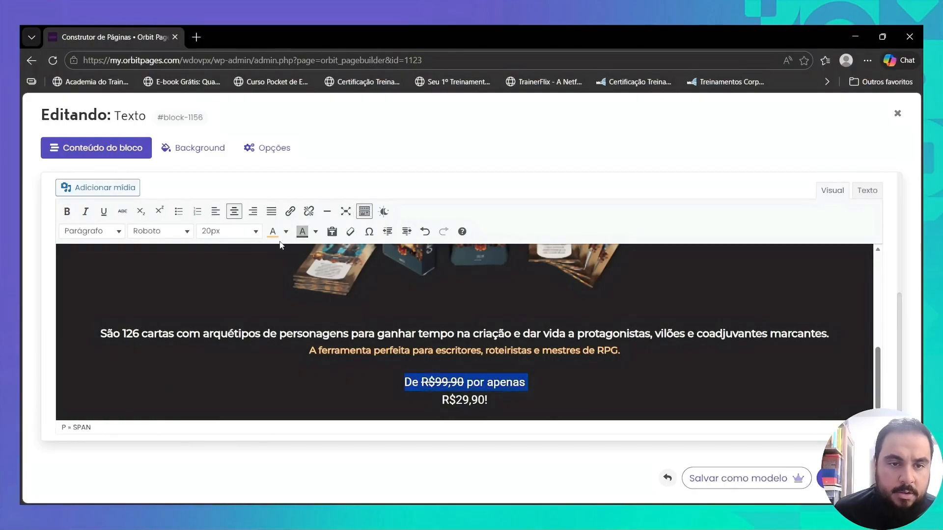
left_click(256, 236)
left_click(221, 318)
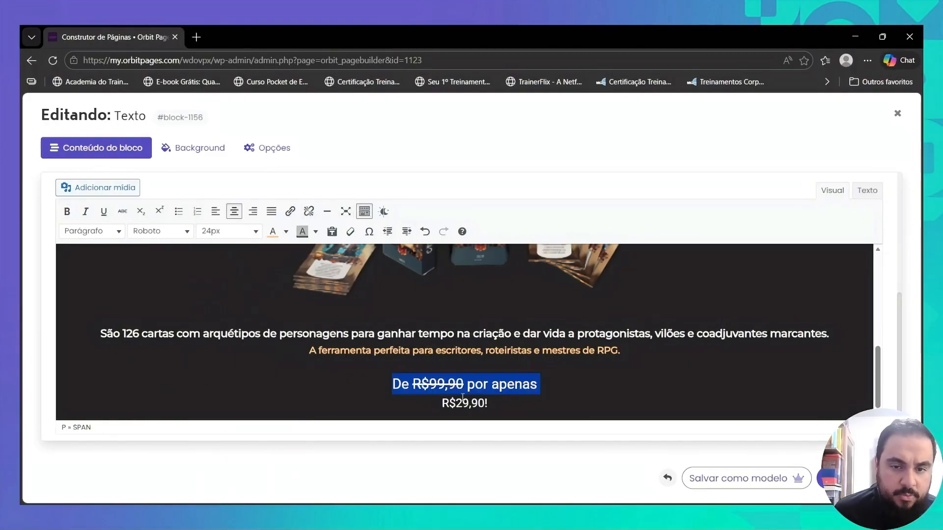
triple_click(452, 405)
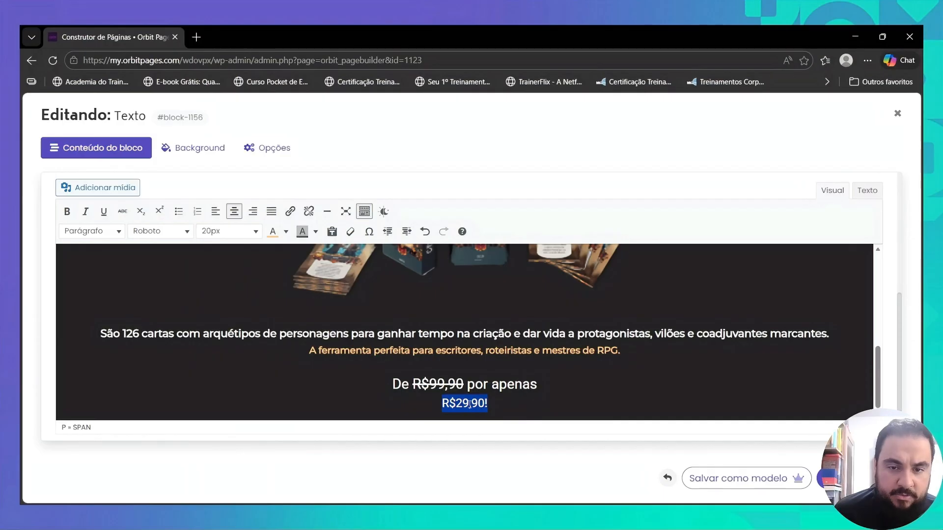
left_click(255, 232)
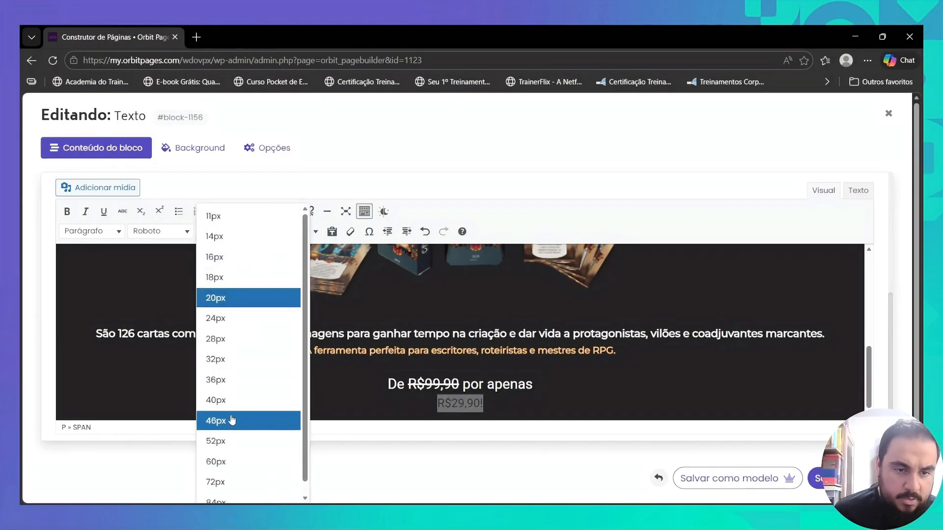
left_click(234, 407)
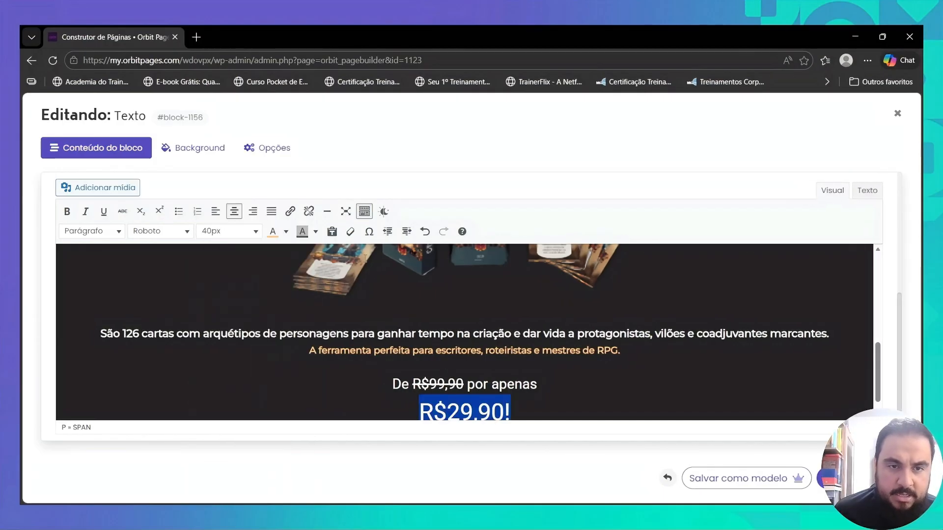
left_click(256, 231)
left_click(226, 422)
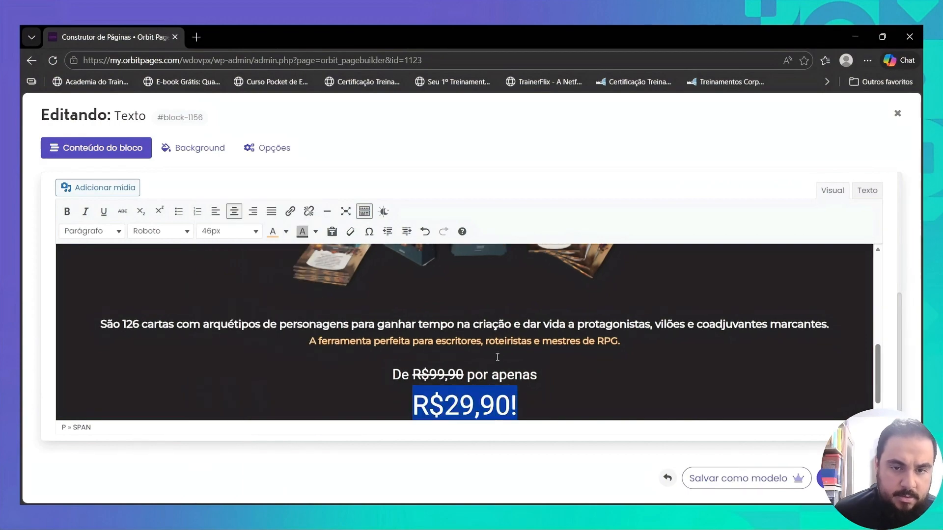
- Format the struck-through price "R$99,90" in bold at 28px in red
left_click_drag(413, 375, 462, 375)
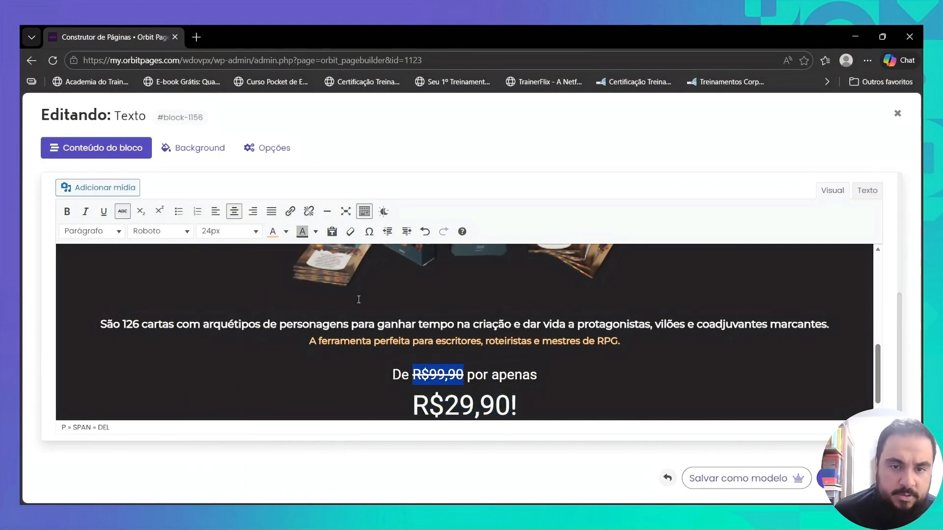
left_click(257, 233)
left_click(60, 216)
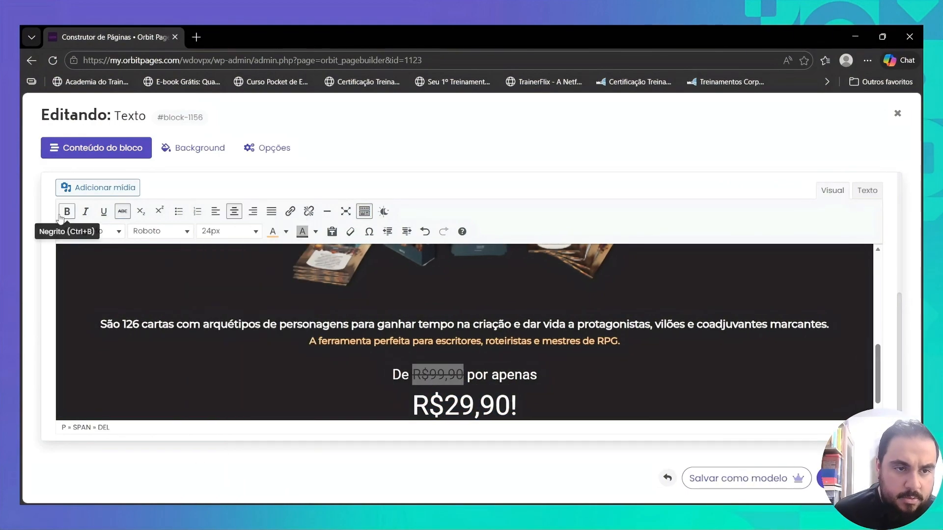
left_click(60, 216)
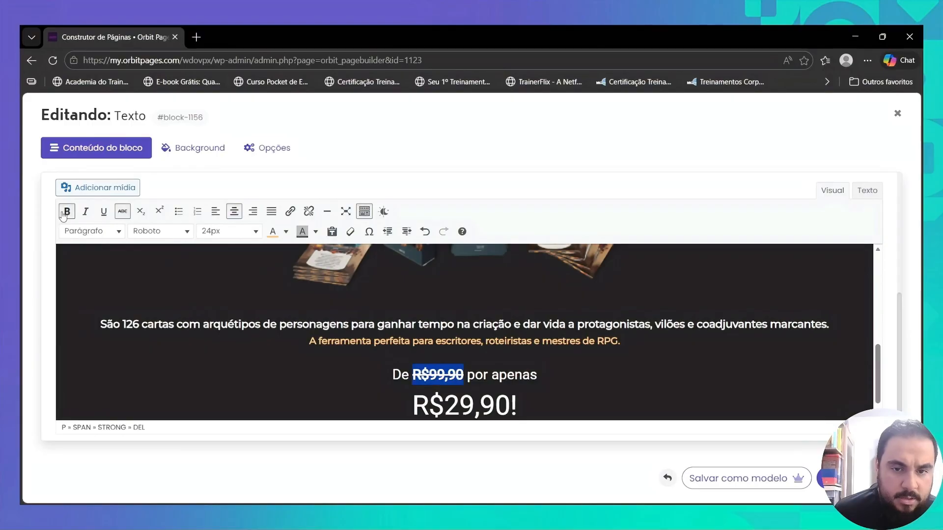
left_click(253, 238)
left_click(234, 334)
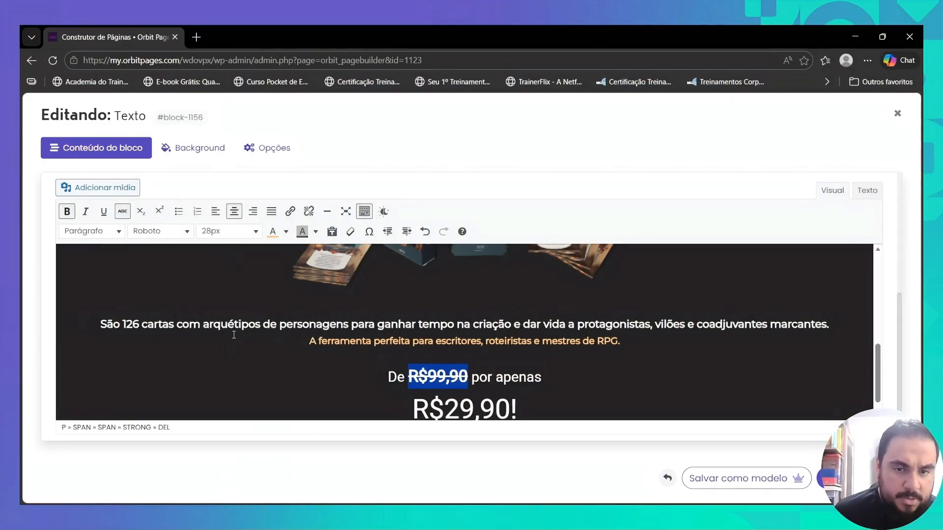
left_click(286, 231)
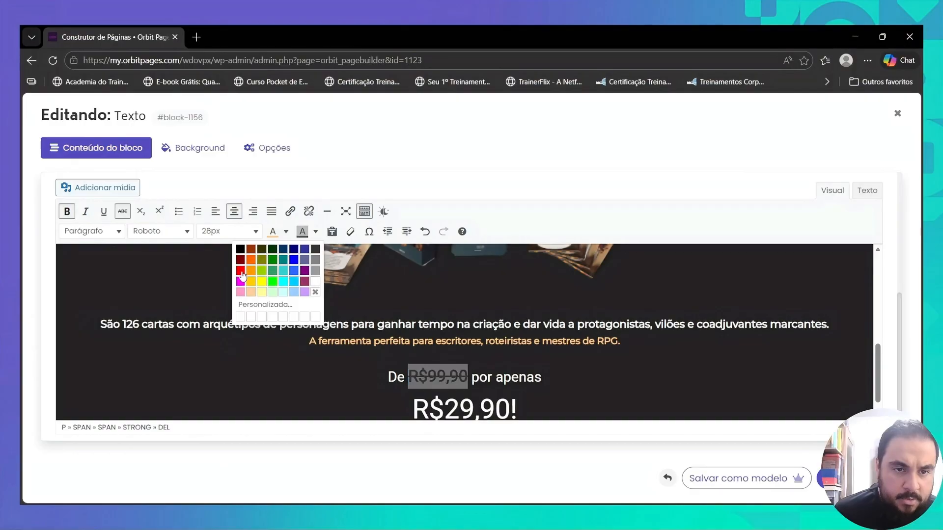
left_click(240, 273)
left_click(464, 377)
- Colour the offer price "R$29,90!" bright green
scroll(478, 389, "down", 1)
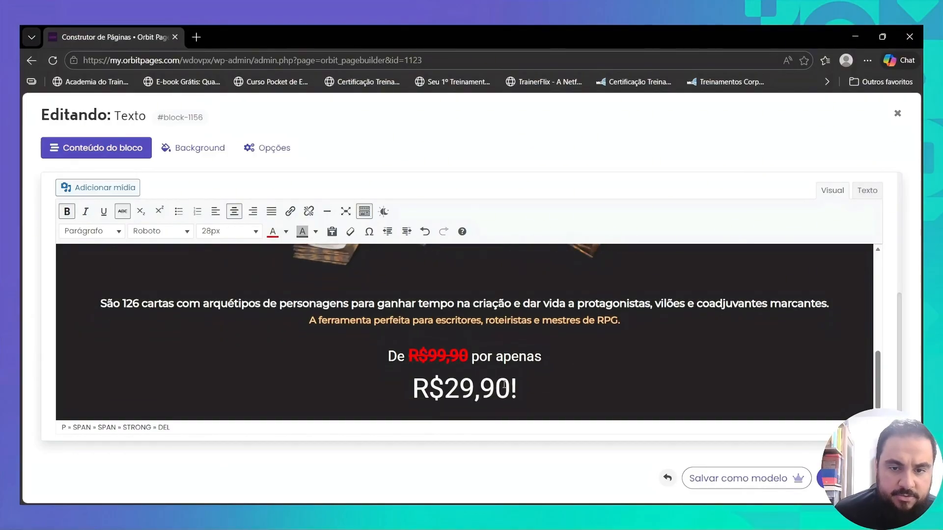
triple_click(502, 388)
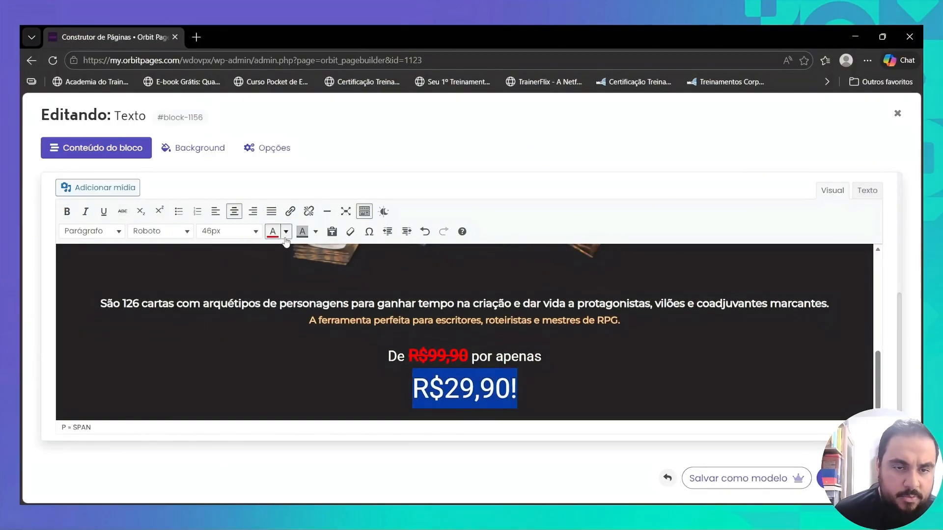
left_click(286, 232)
left_click(274, 279)
left_click(509, 354)
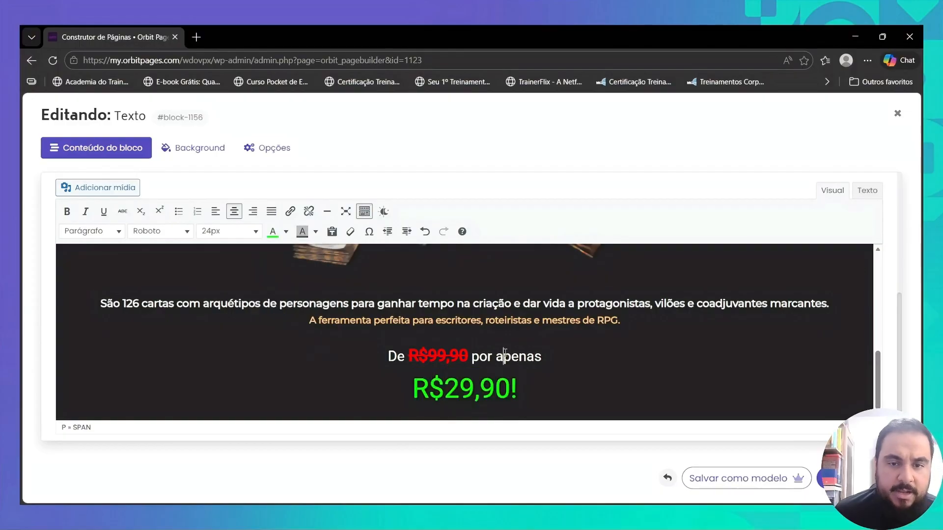
- Save the Texto block and review the whole section on the Teste page
scroll(510, 349, "up", 5)
scroll(520, 342, "down", 2)
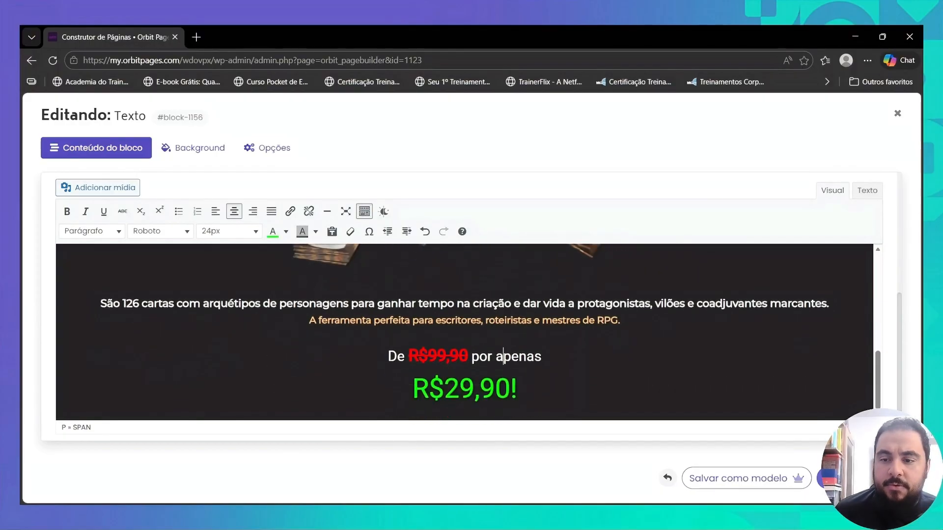
left_click(828, 479)
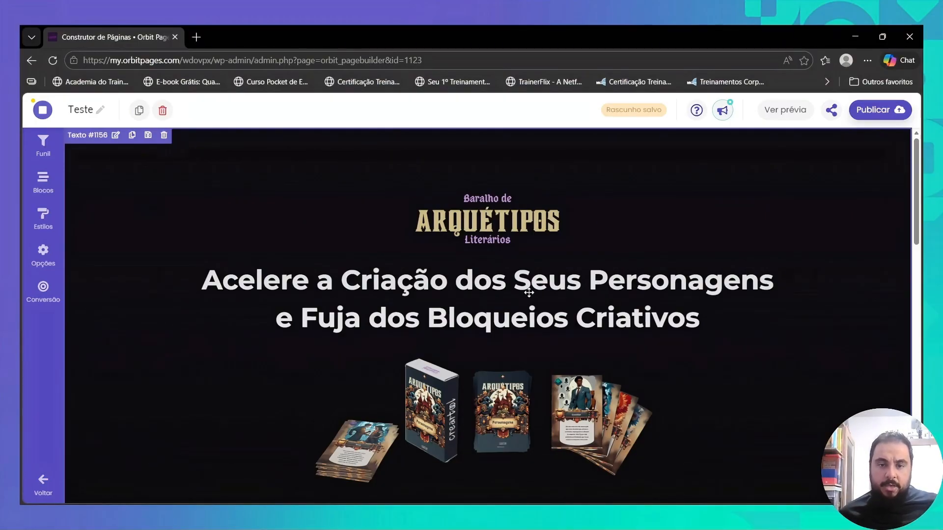
scroll(529, 292, "down", 3)
scroll(436, 294, "down", 3)
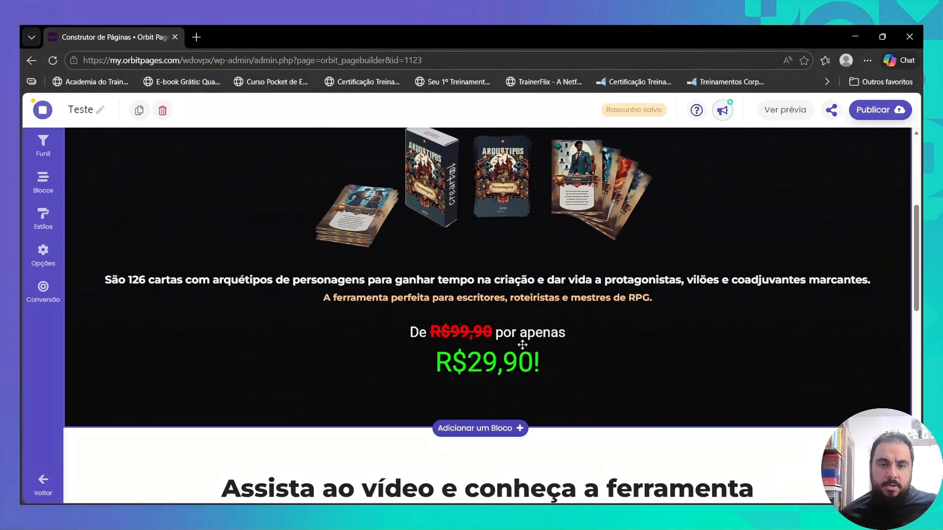
scroll(560, 344, "up", 6)
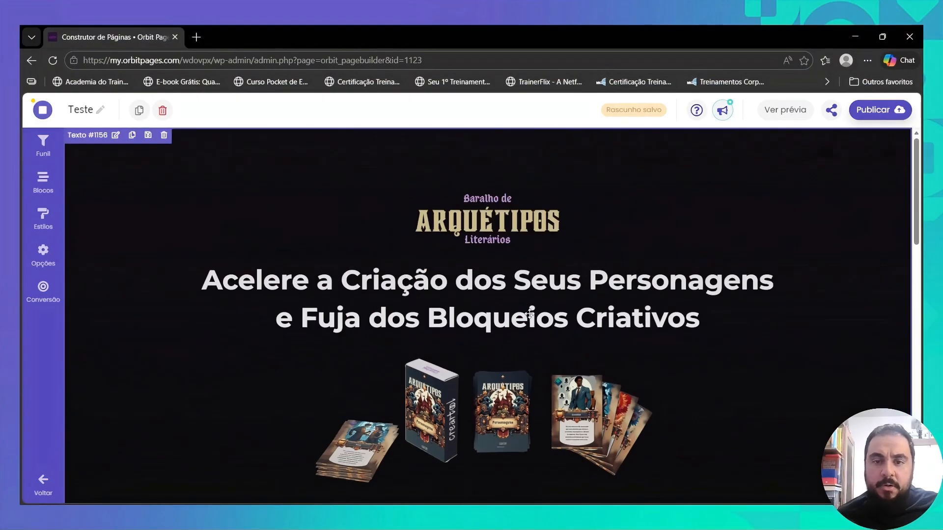
scroll(529, 315, "down", 3)
scroll(526, 308, "up", 3)
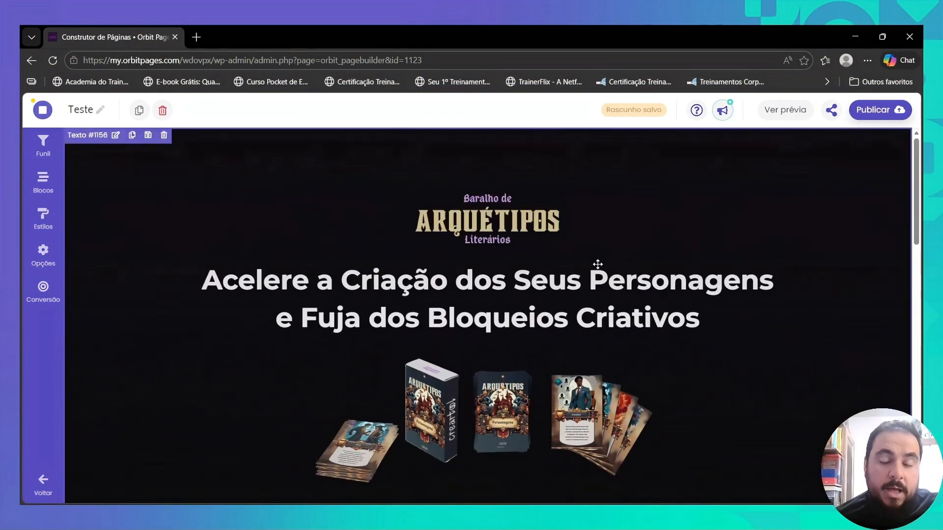
- Browse the Header block templates and review the sales section from the logo down to the prices
scroll(488, 309, "down", 3)
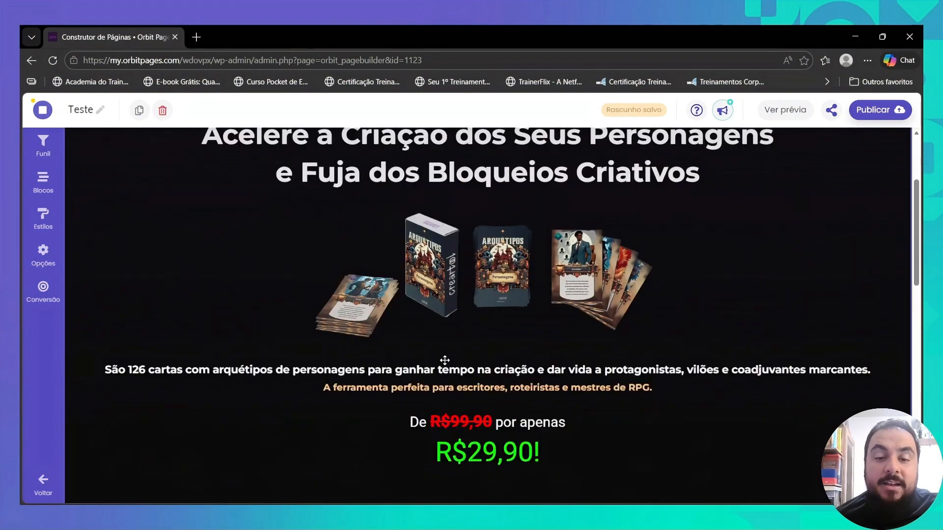
left_click(43, 180)
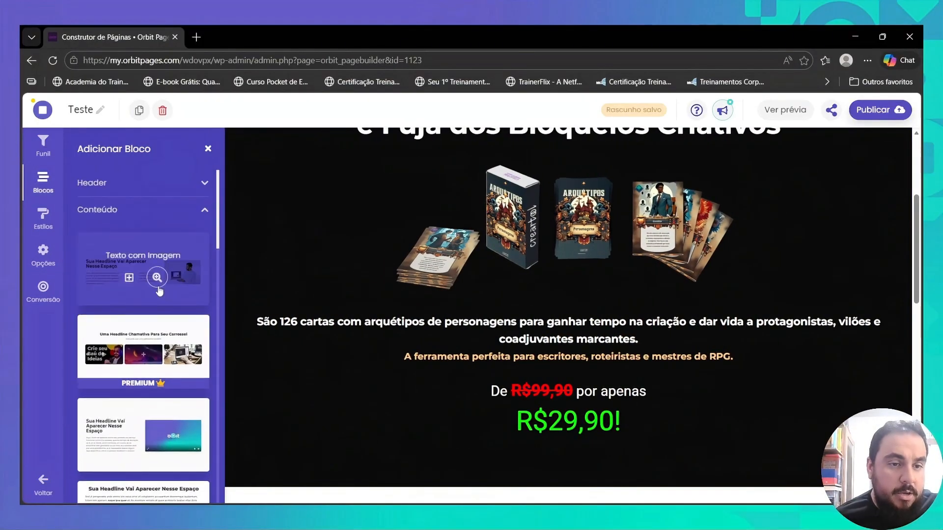
left_click(181, 184)
scroll(162, 368, "down", 5)
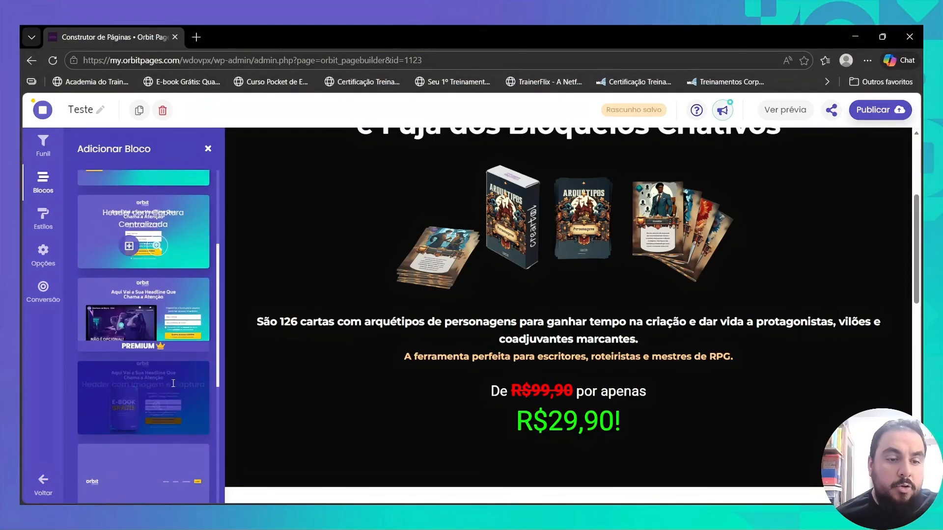
scroll(95, 338, "up", 5)
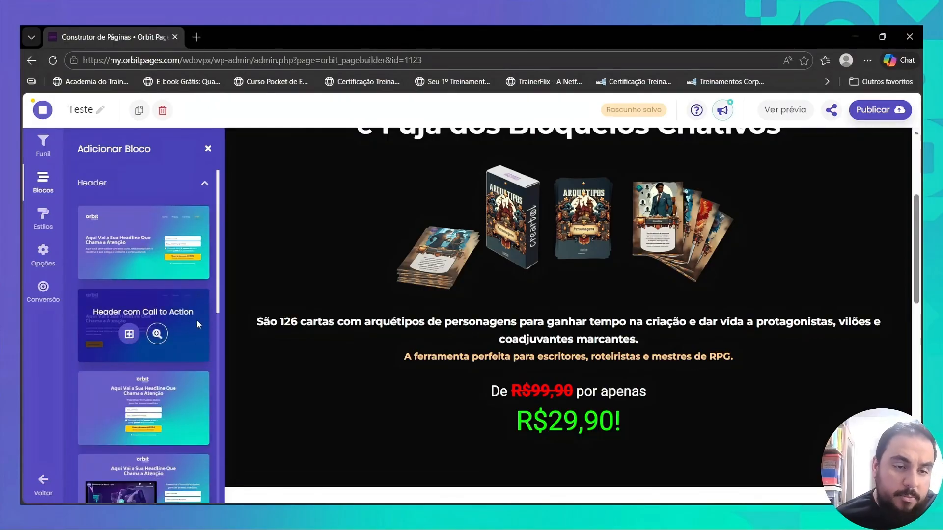
left_click(208, 149)
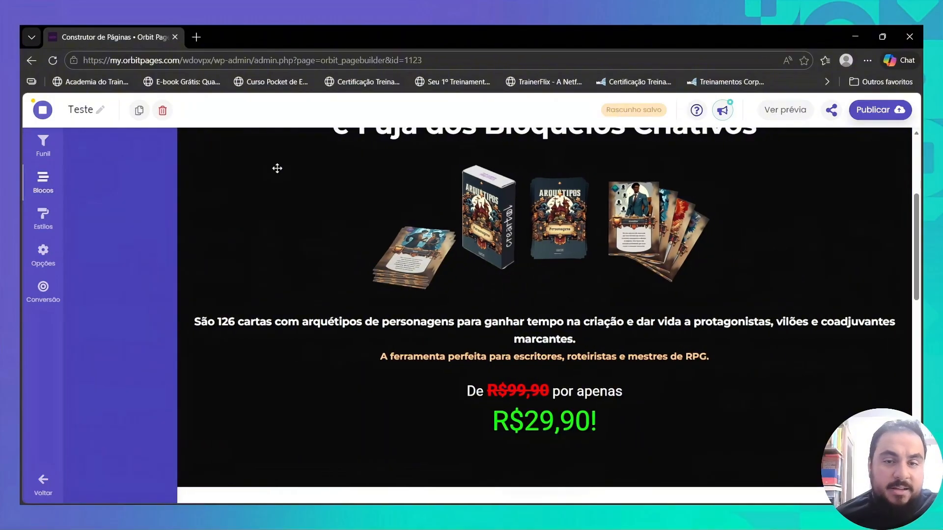
scroll(586, 317, "down", 7)
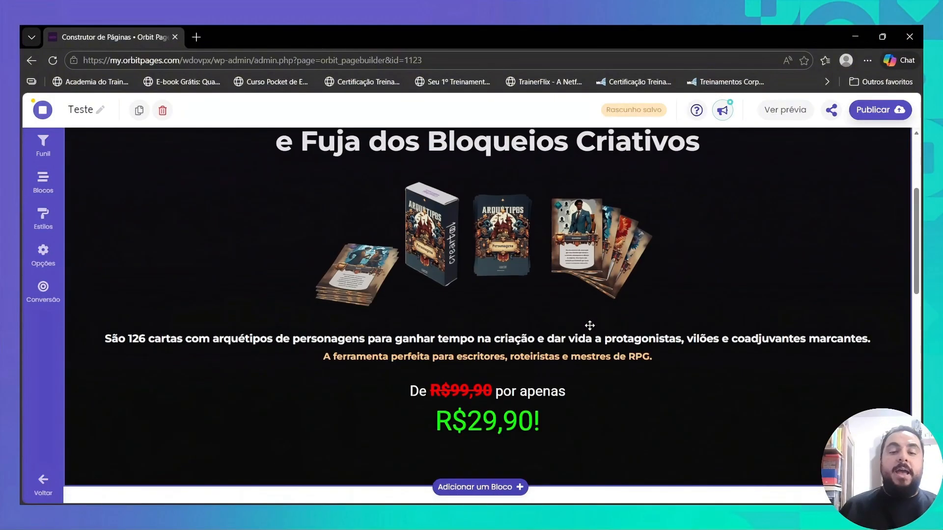
scroll(591, 329, "up", 7)
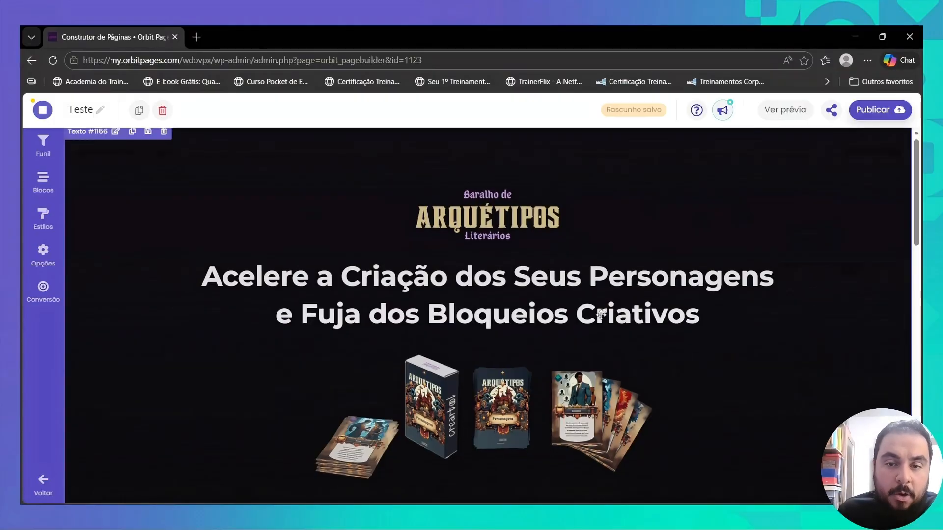
scroll(603, 316, "down", 3)
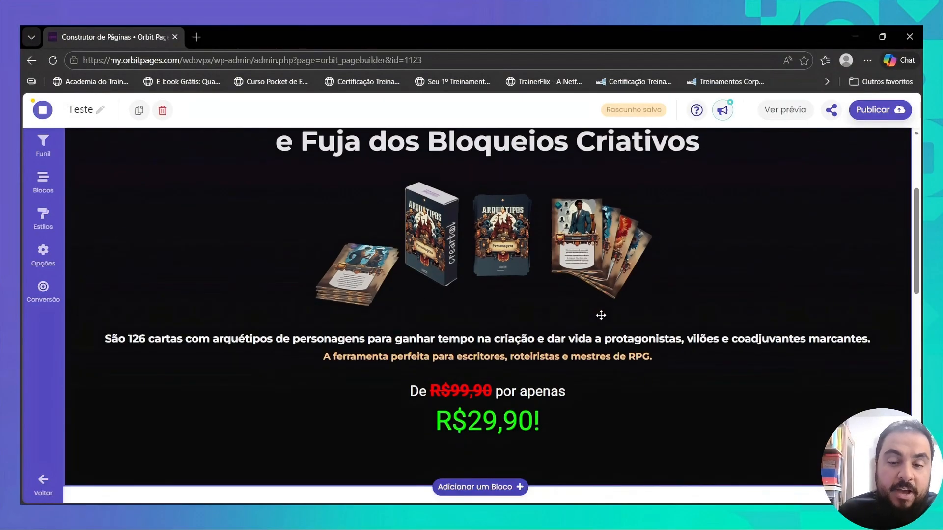
scroll(579, 318, "up", 3)
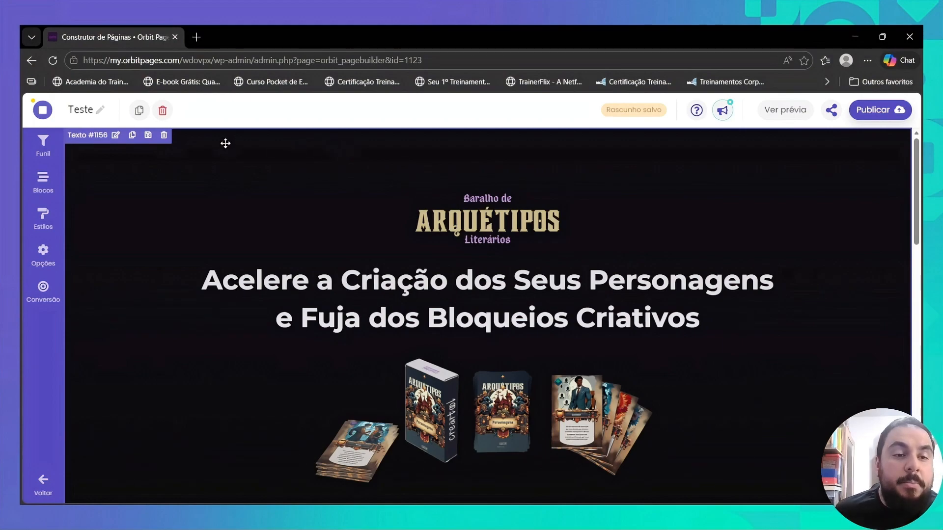
- Add a Texto content block directly below the dark sales section
scroll(518, 370, "down", 4)
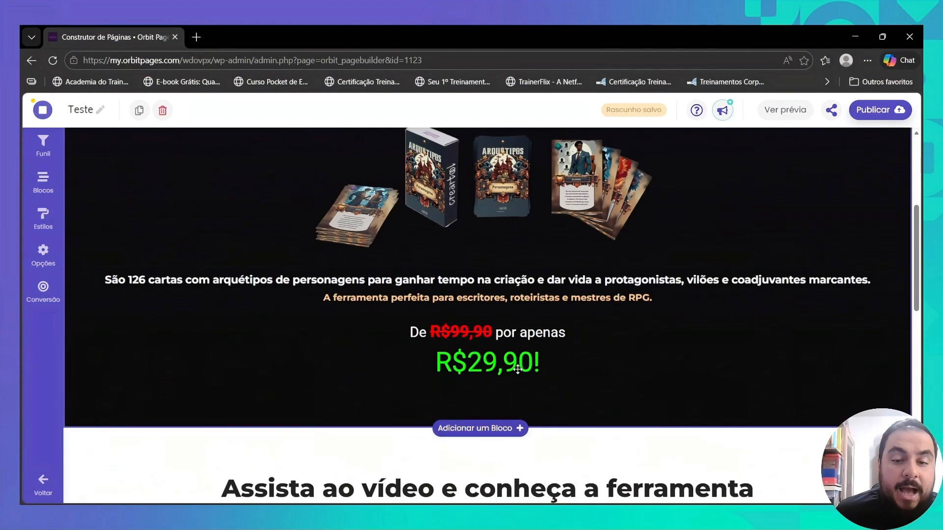
left_click(487, 429)
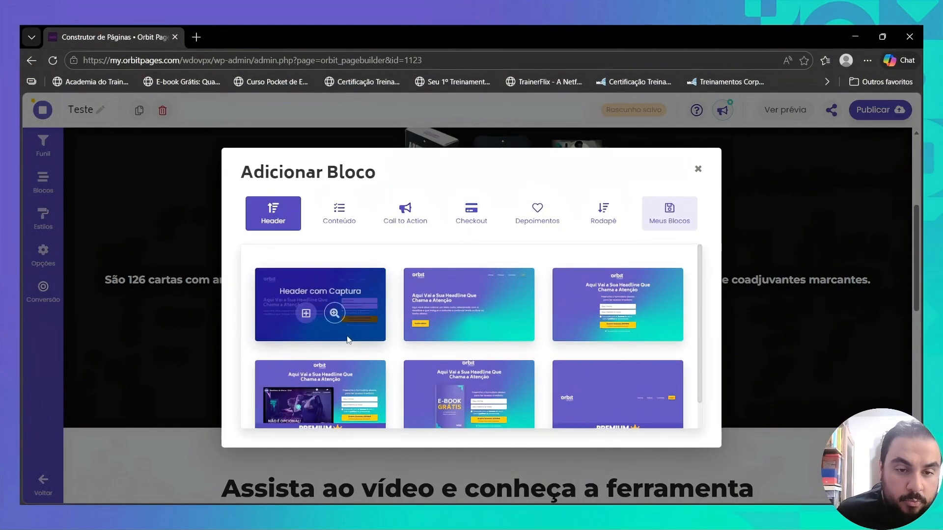
left_click(332, 216)
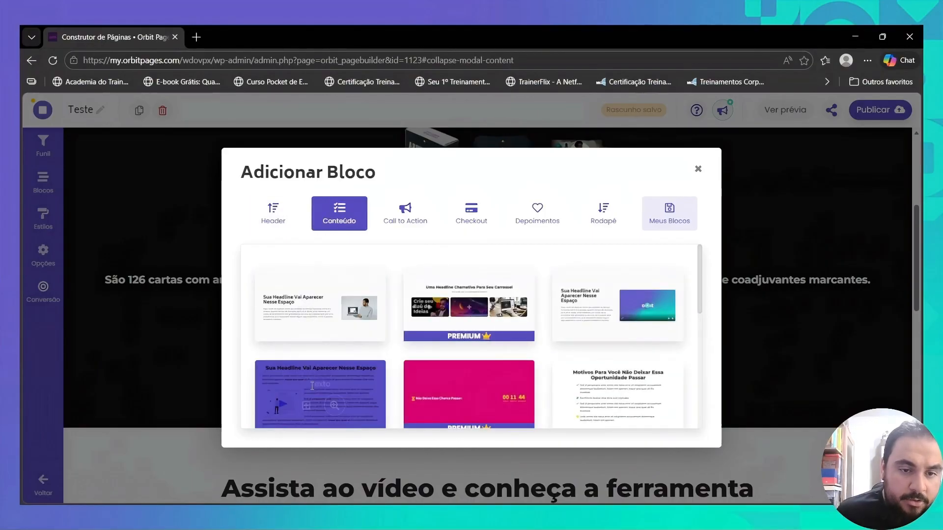
left_click(307, 407)
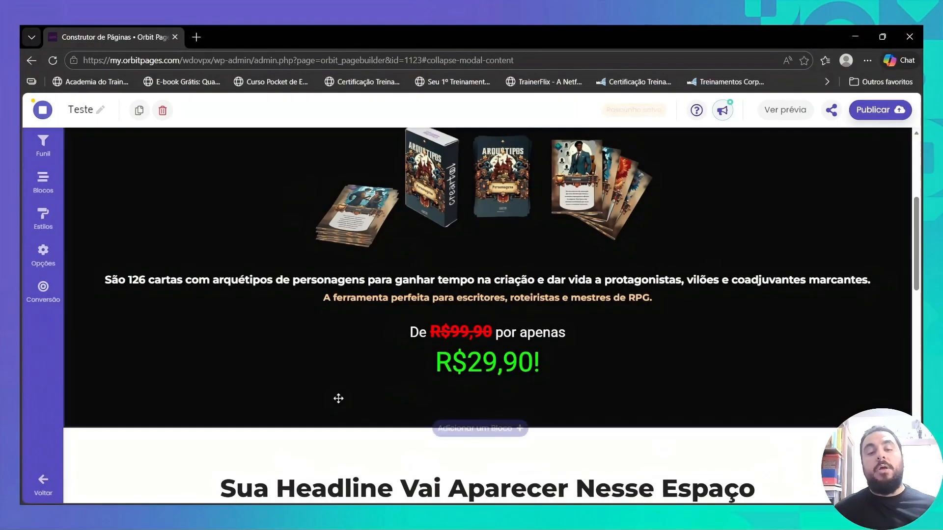
scroll(417, 396, "down", 2)
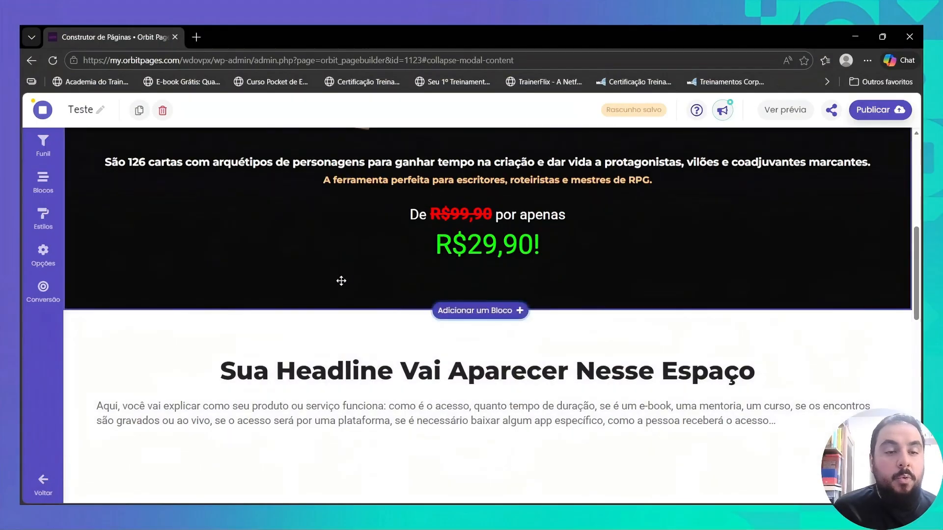
left_click(464, 310)
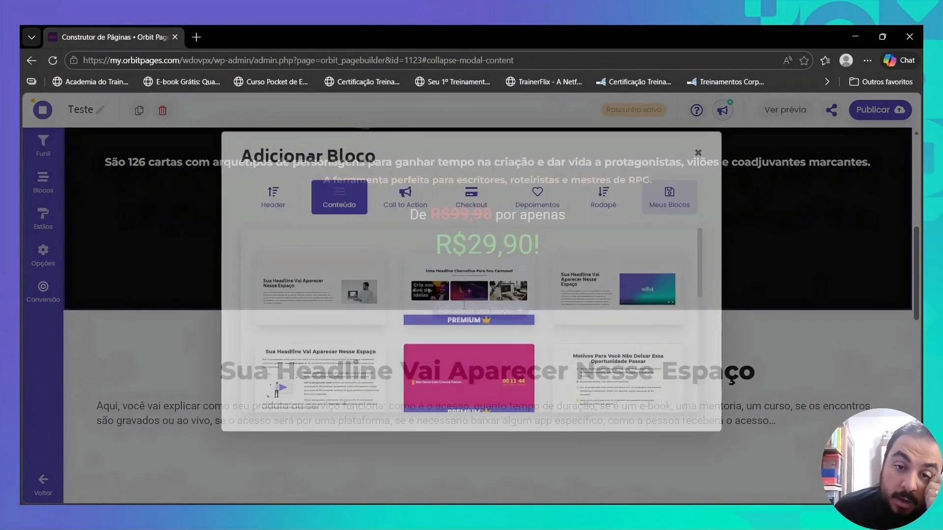
scroll(448, 307, "up", 1)
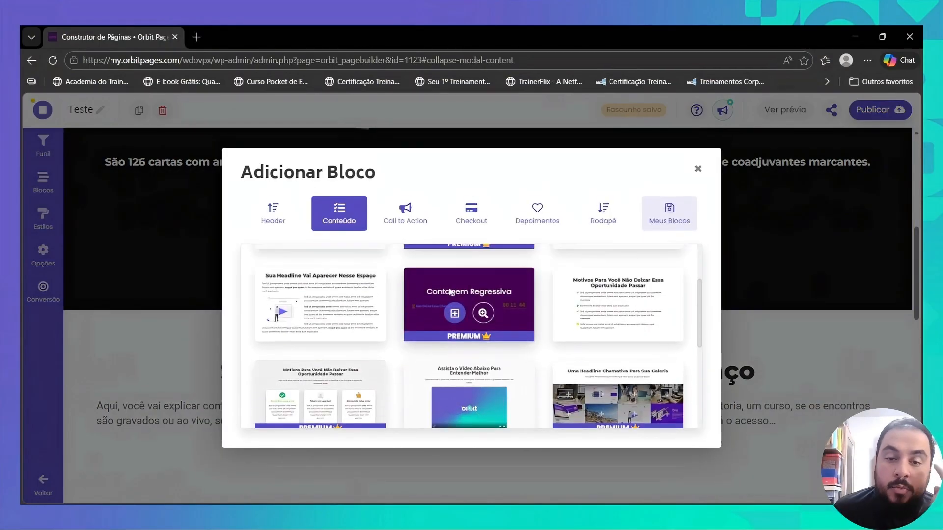
left_click(698, 169)
- Open the new Texto block for editing and delete its placeholder headline
left_click(360, 351)
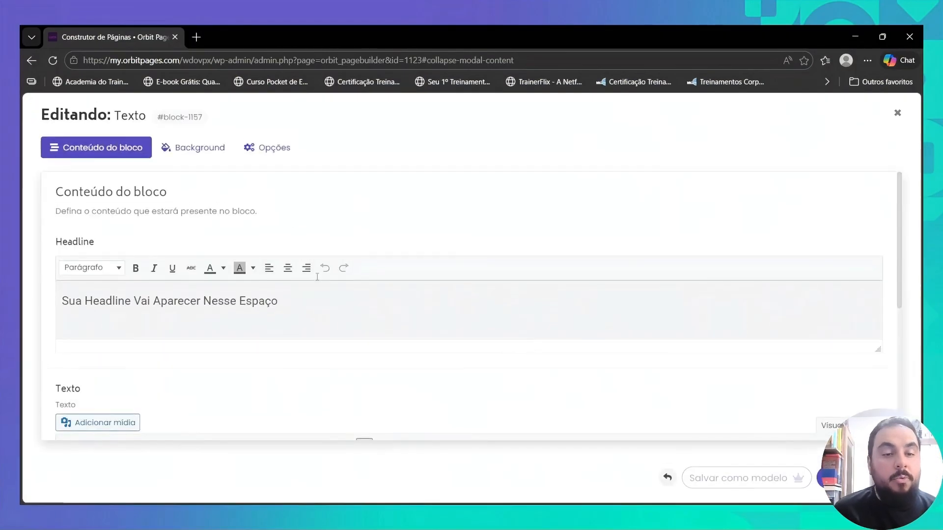
triple_click(219, 302)
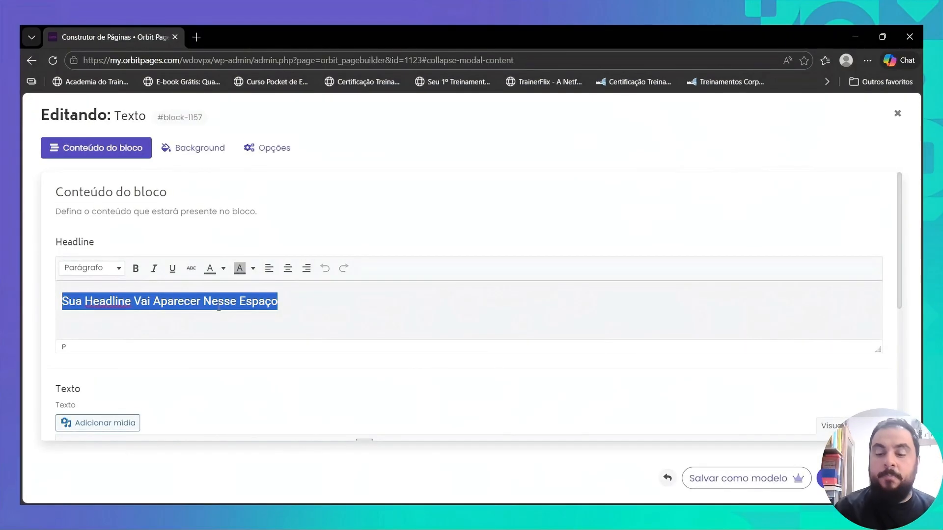
key("BackSpace")
scroll(165, 286, "down", 2)
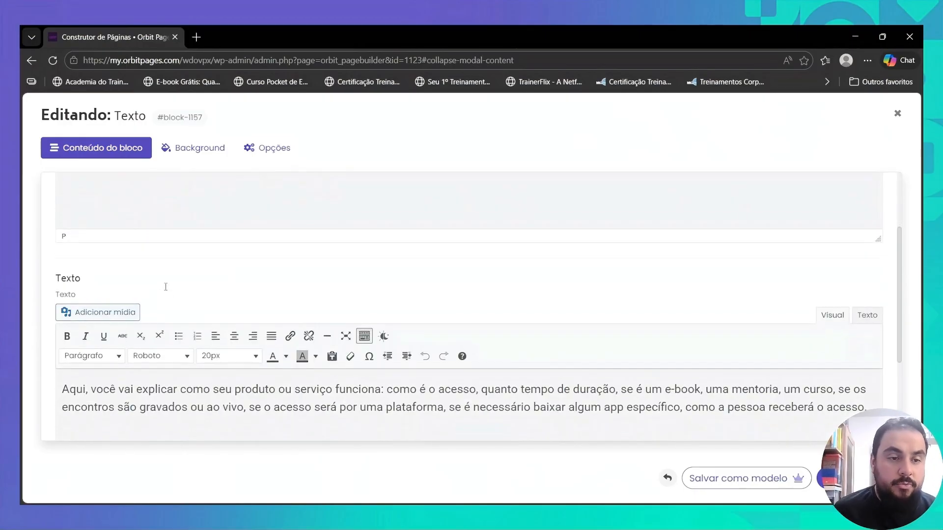
- Replace the body placeholder with the centred line "Resgate seu cupom agora: aplique o cupom "20off" na finalização da sua compra"
triple_click(284, 383)
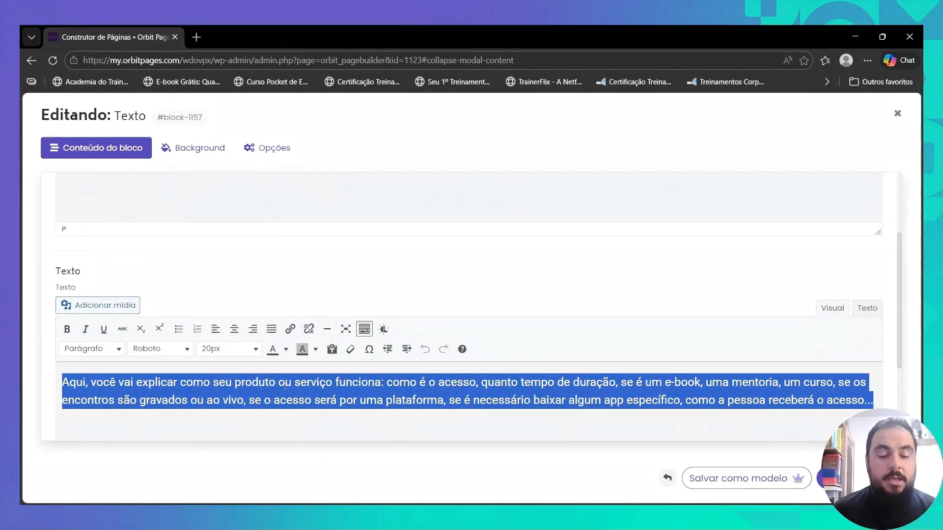
type("Resgate seu cupom agora:")
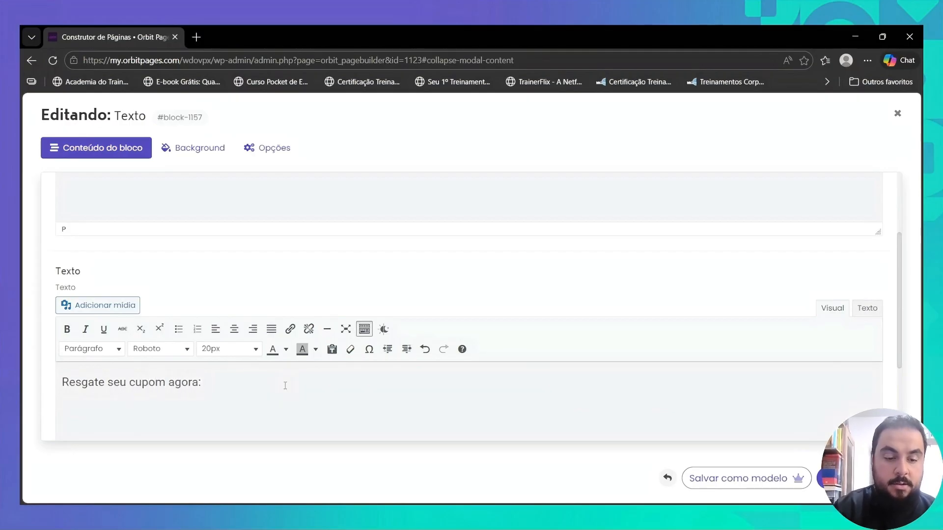
type("20off")
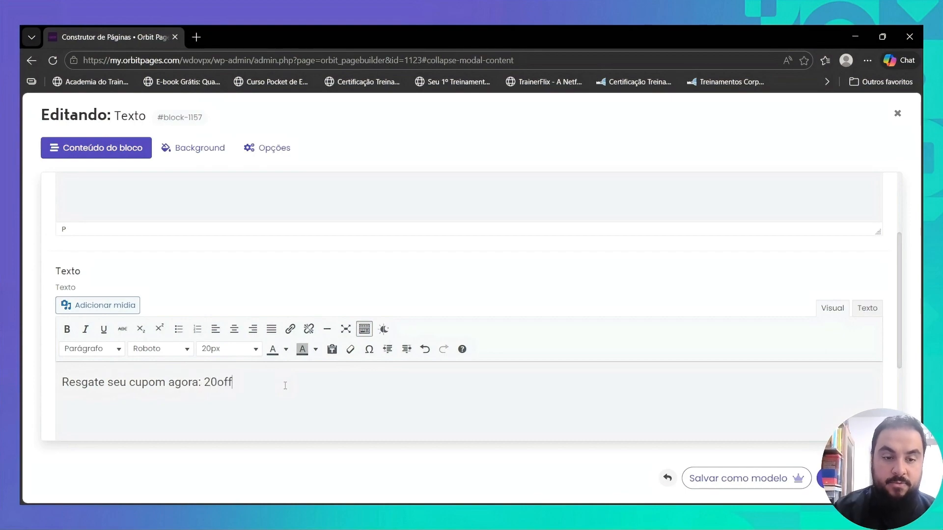
key("Left")
key("Left")
key("Left")
type("aplique o cu")
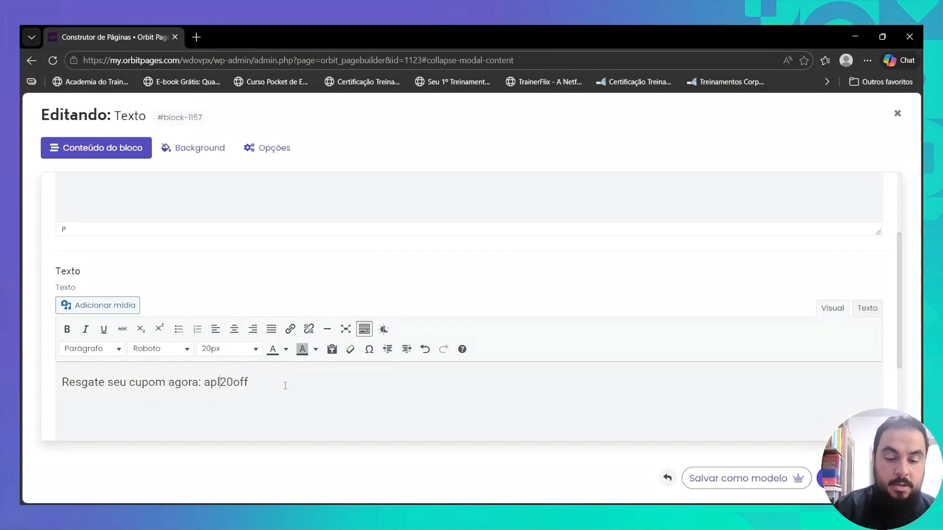
type("pom \"20off\" n")
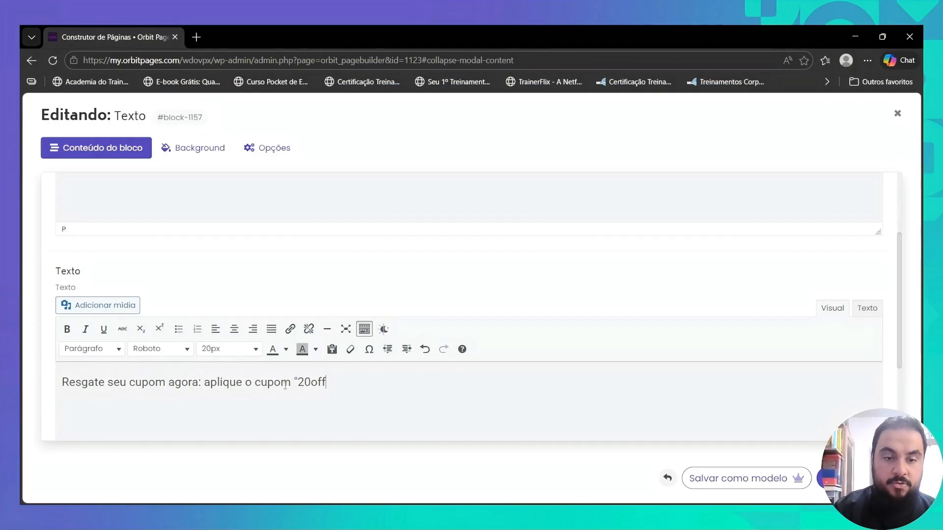
type("a finalização da sua compra")
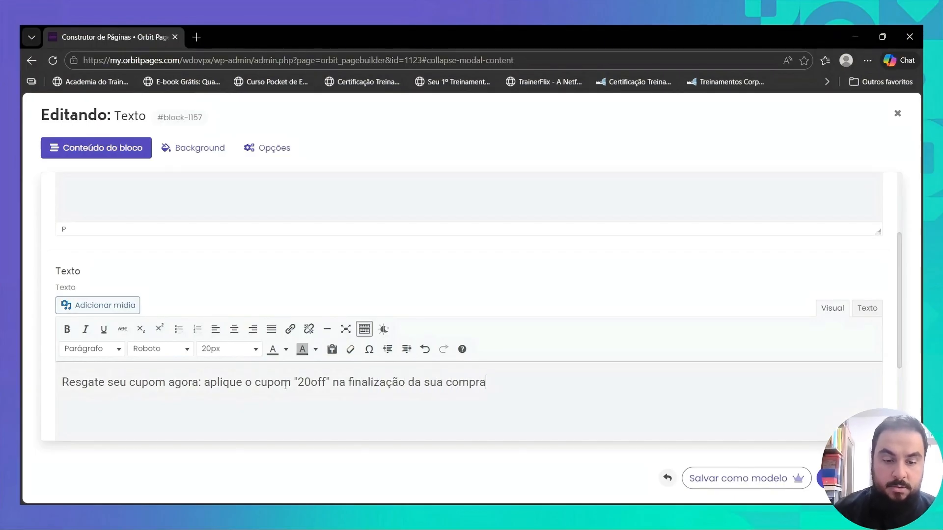
triple_click(285, 386)
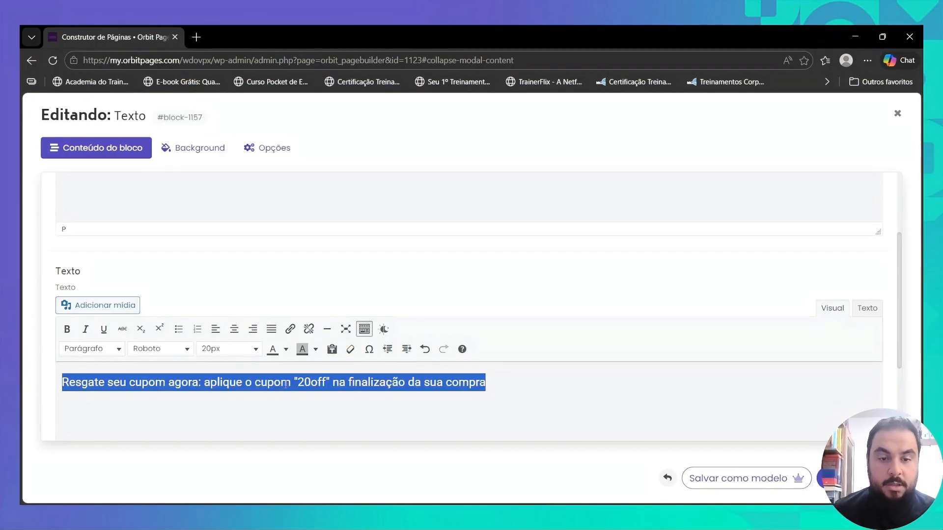
left_click(235, 329)
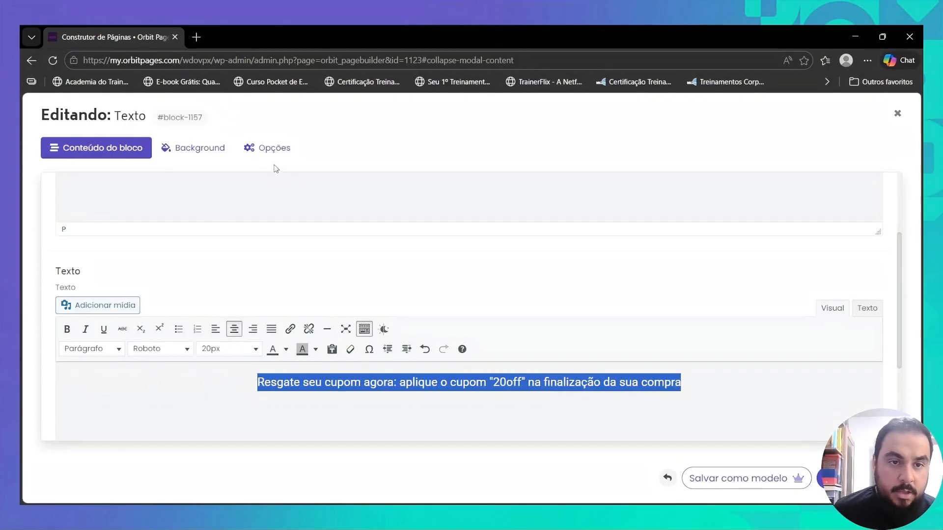
- Set the block's top and footer margins to Mínima
left_click(270, 148)
left_click(236, 269)
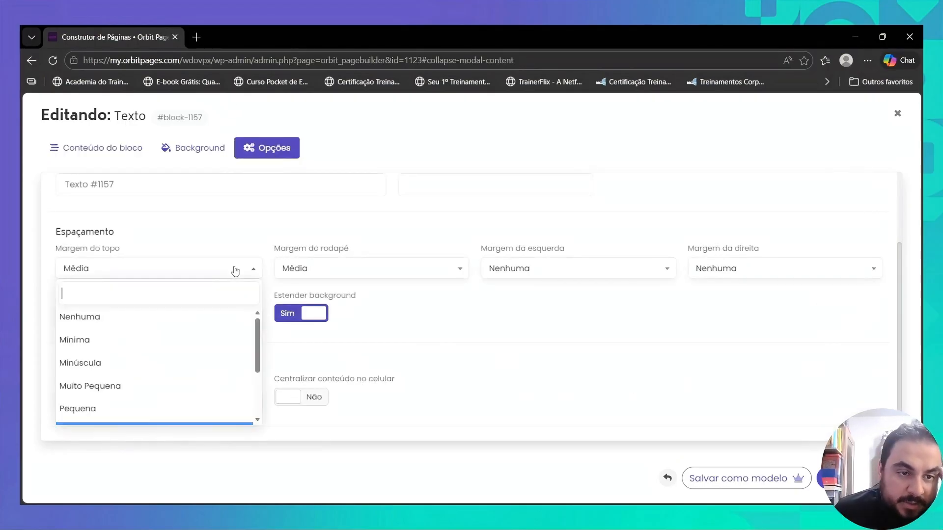
left_click(201, 340)
left_click(307, 269)
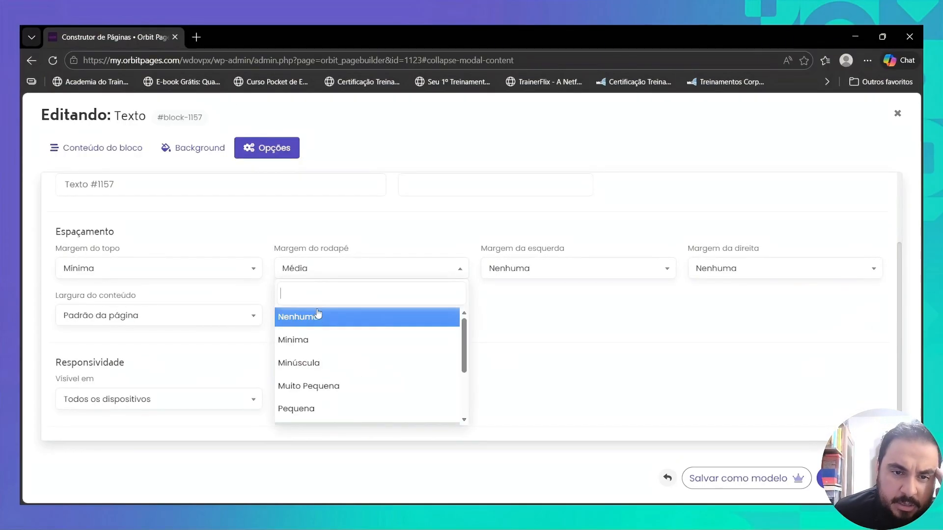
left_click(311, 340)
- Set the block's background colour to red, #dd3333
left_click(202, 149)
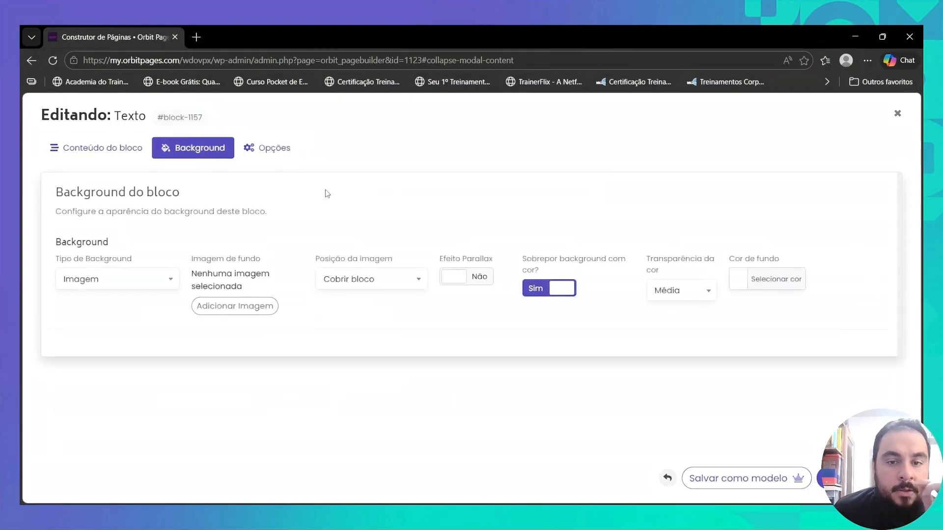
left_click(738, 279)
scroll(765, 376, "down", 1)
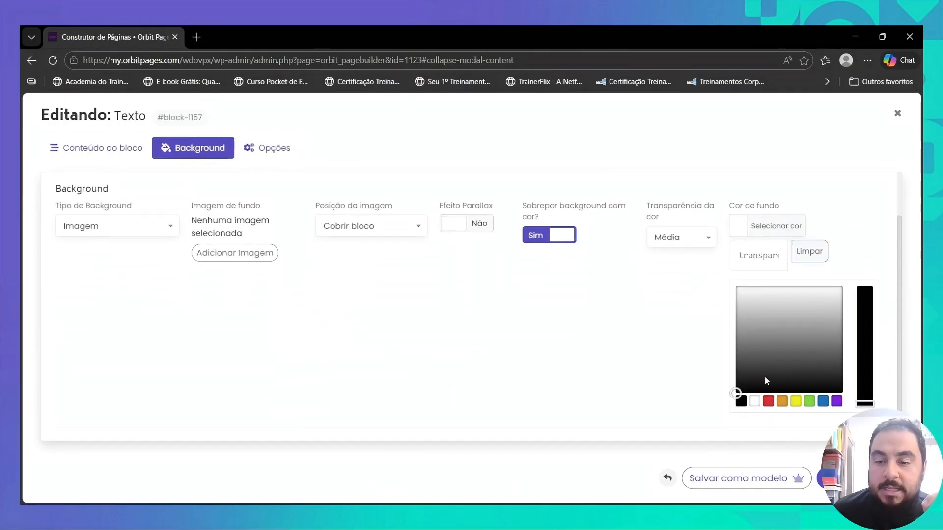
left_click(768, 401)
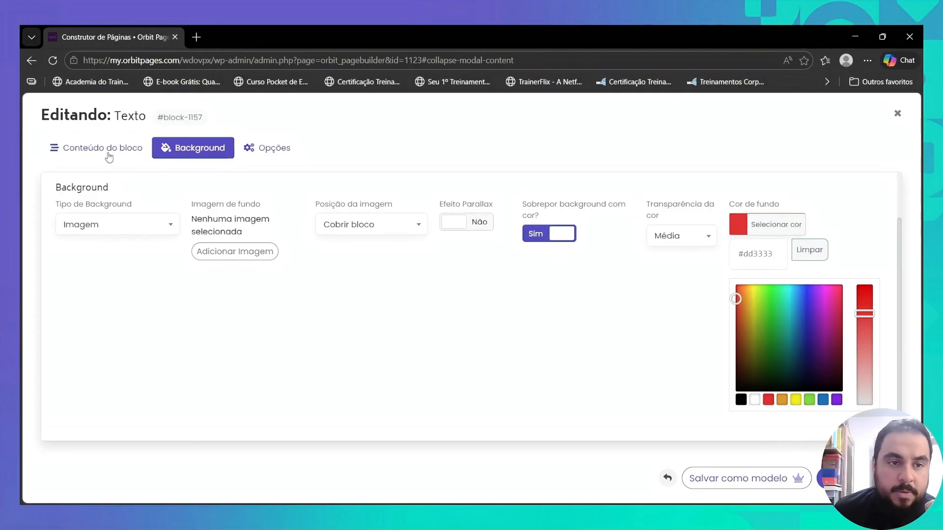
- Underline "20off" in the coupon line, colour it yellow, and save the block
left_click(109, 156)
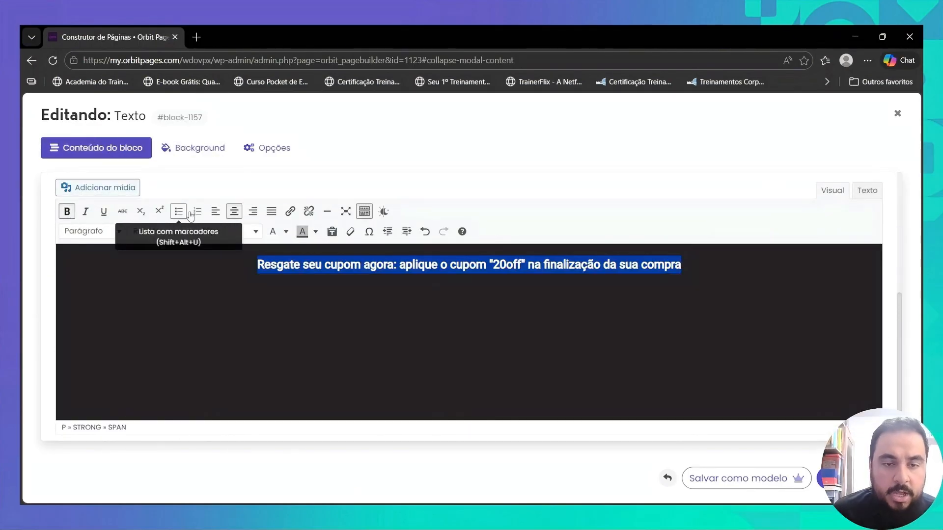
left_click(426, 266)
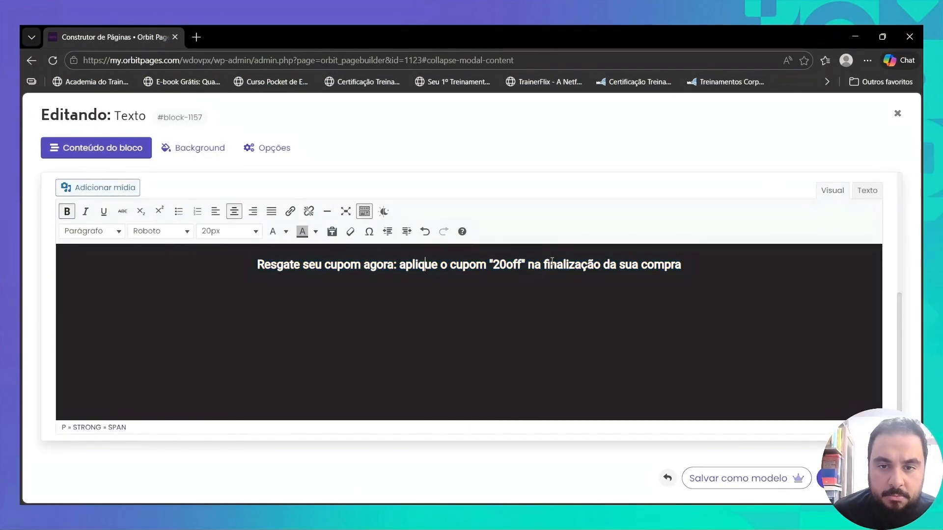
left_click_drag(490, 265, 523, 261)
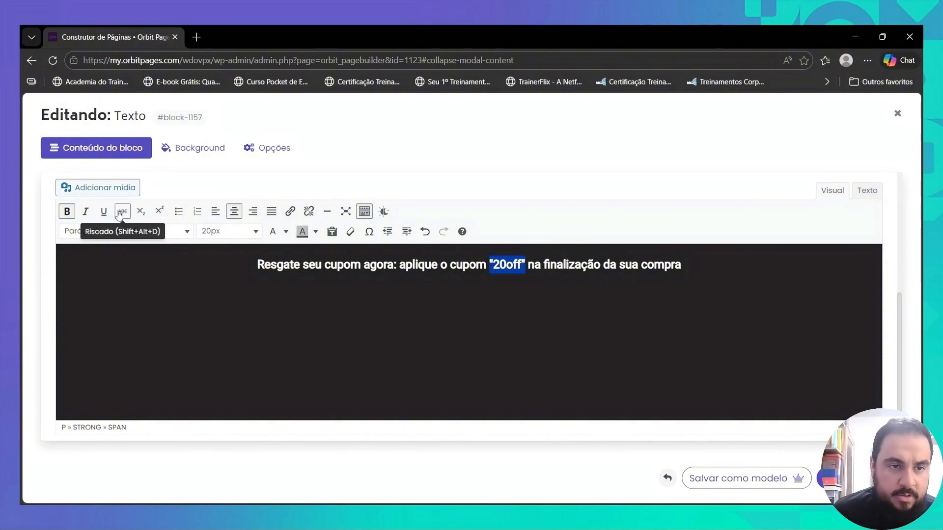
left_click(104, 212)
left_click(285, 231)
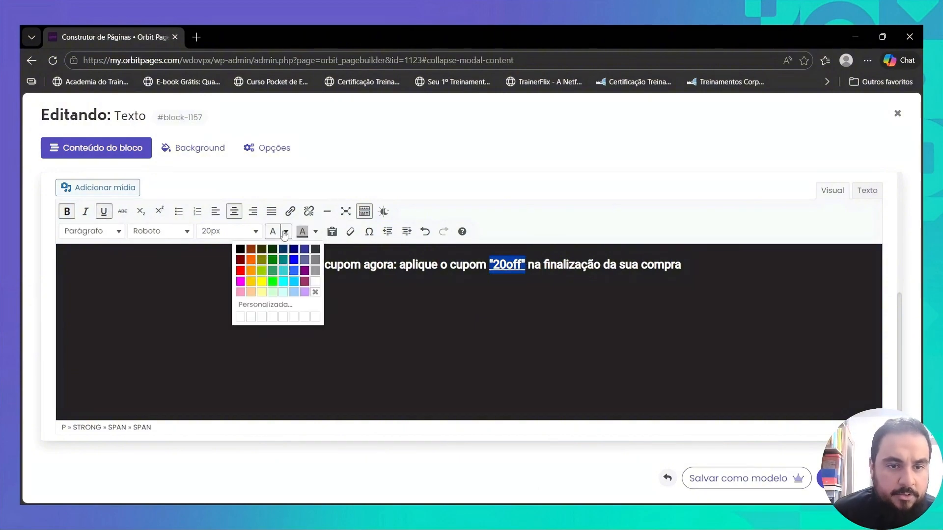
left_click(262, 285)
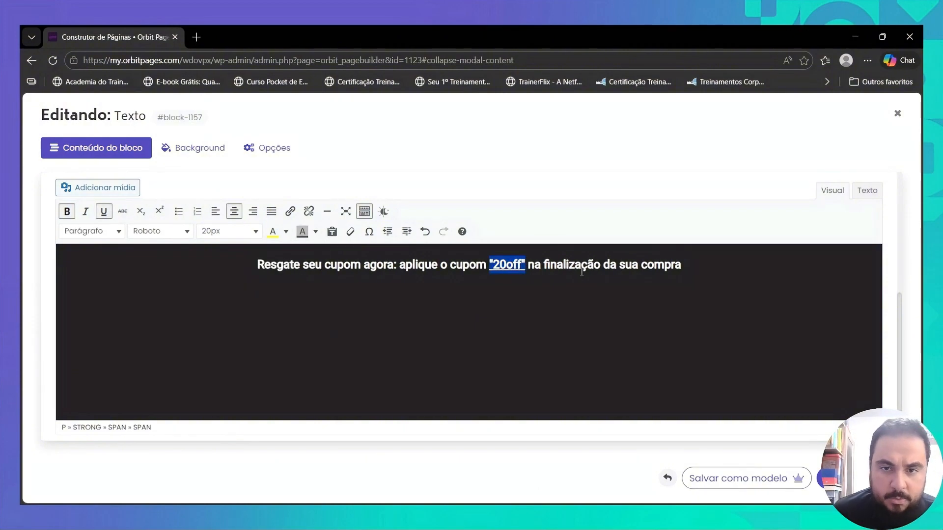
left_click(828, 478)
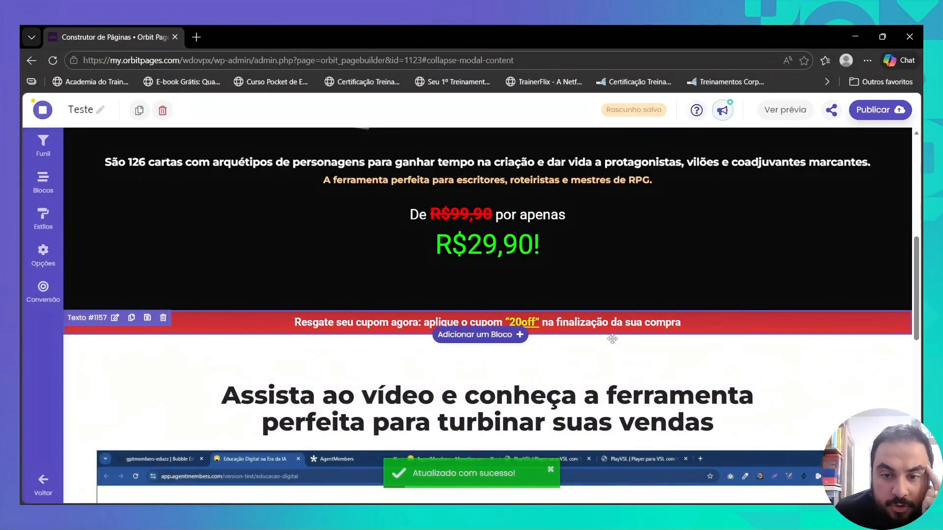
- Move the coupon banner above the product section, set it to appear after 2 seconds, and save the block
scroll(612, 339, "up", 5)
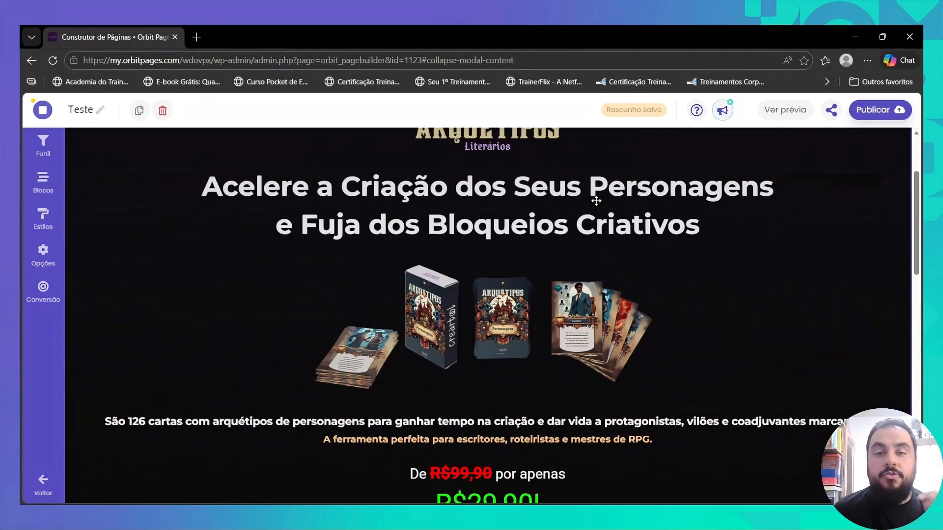
scroll(593, 205, "up", 3)
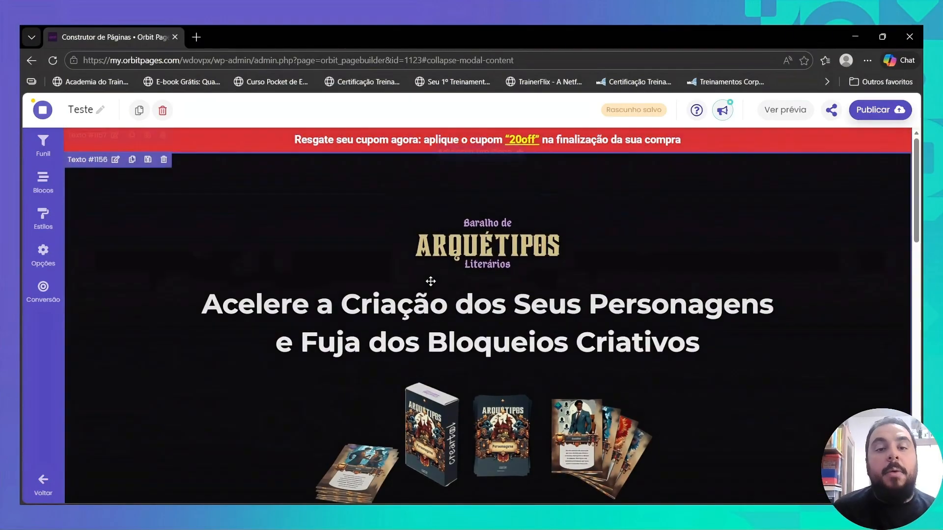
left_click(416, 140)
left_click(267, 148)
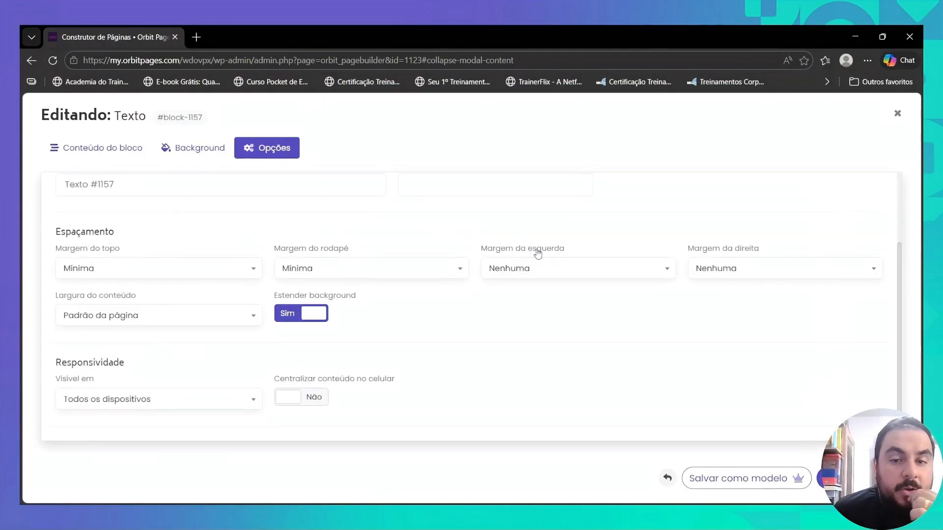
scroll(468, 219, "up", 2)
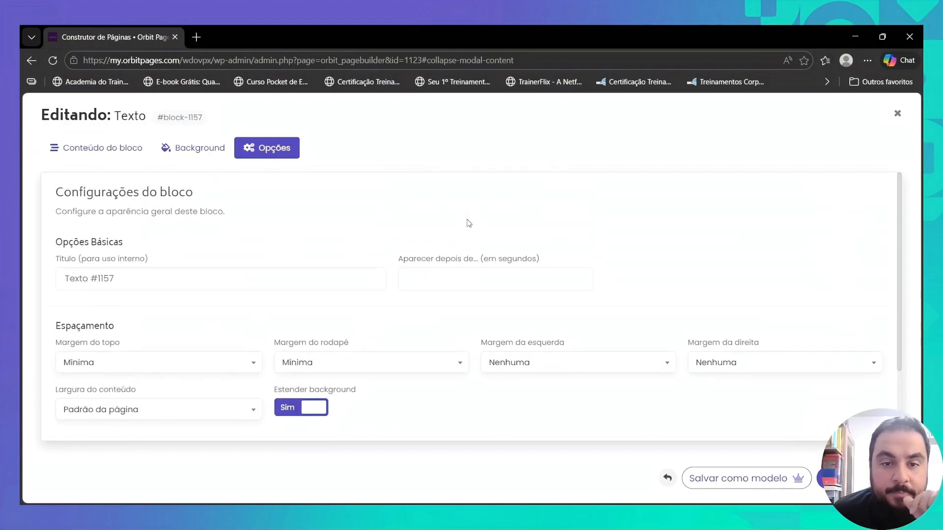
left_click(440, 289)
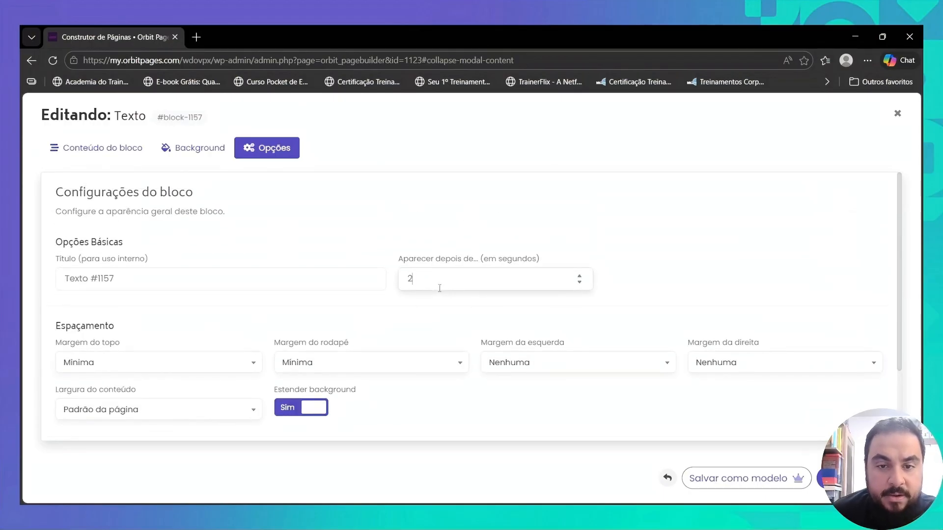
type("2")
left_click(821, 479)
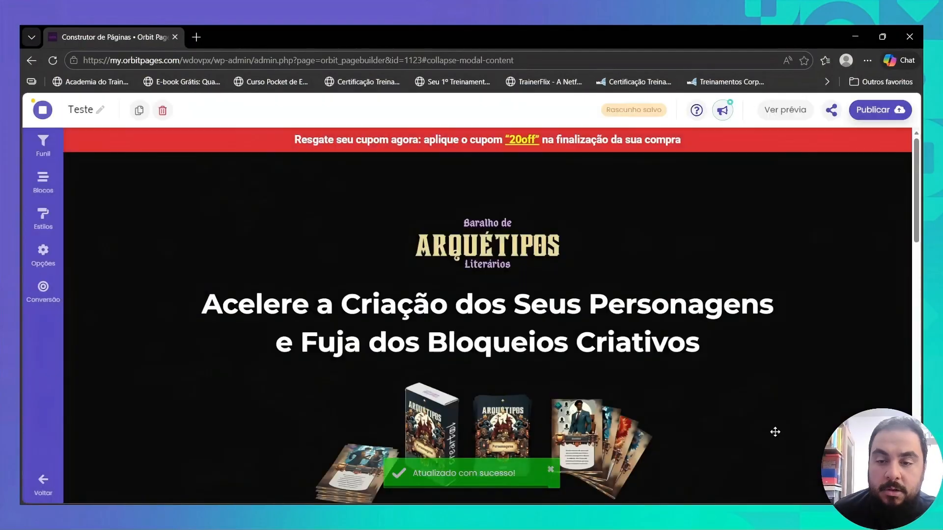
- Publish the page, open its published version, accept the cookie notice, and review the result
left_click(880, 109)
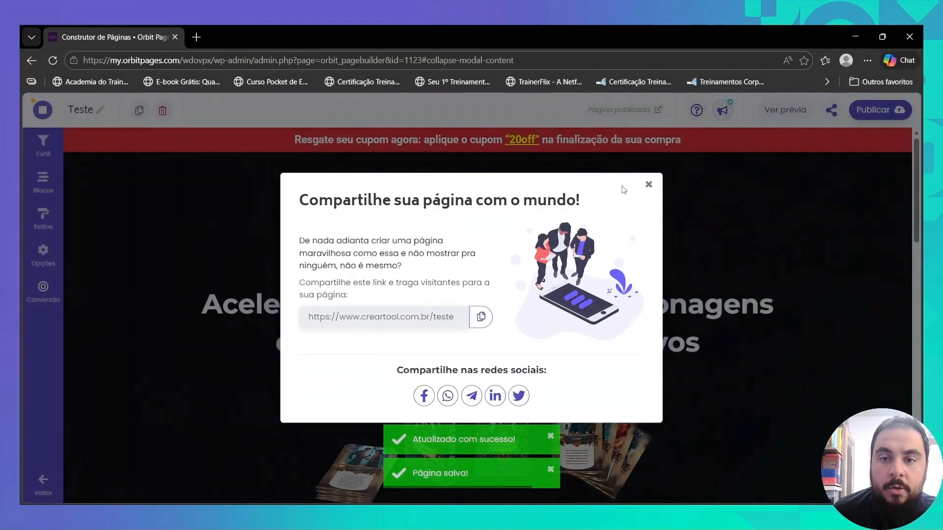
left_click(647, 189)
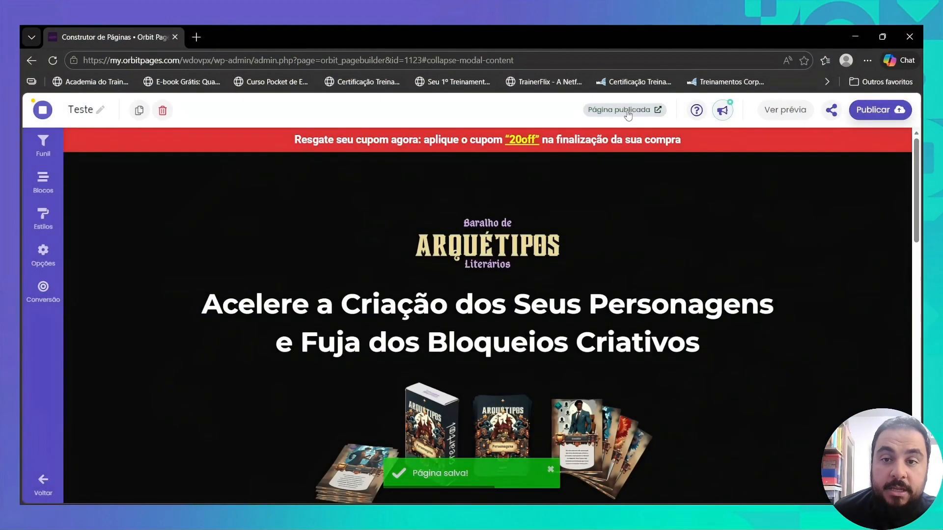
left_click(626, 111)
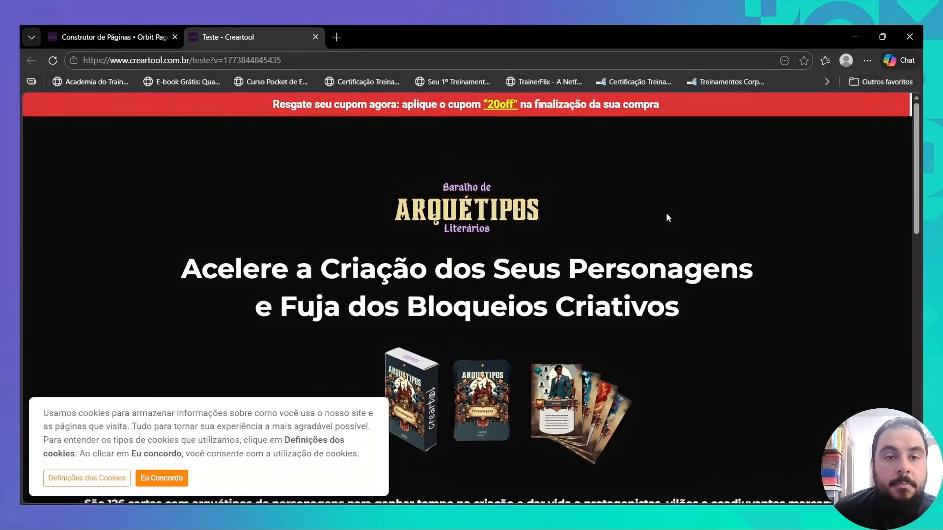
left_click(185, 473)
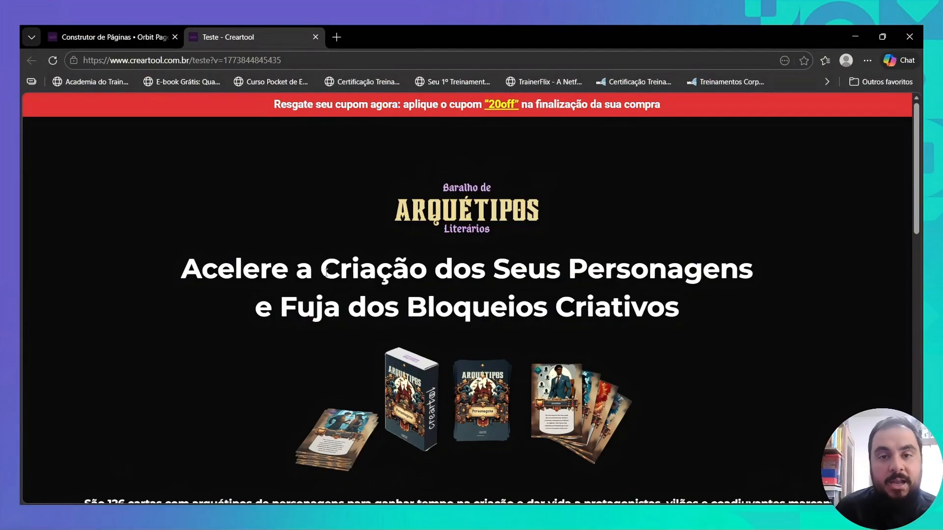
scroll(426, 218, "down", 5)
scroll(431, 234, "up", 5)
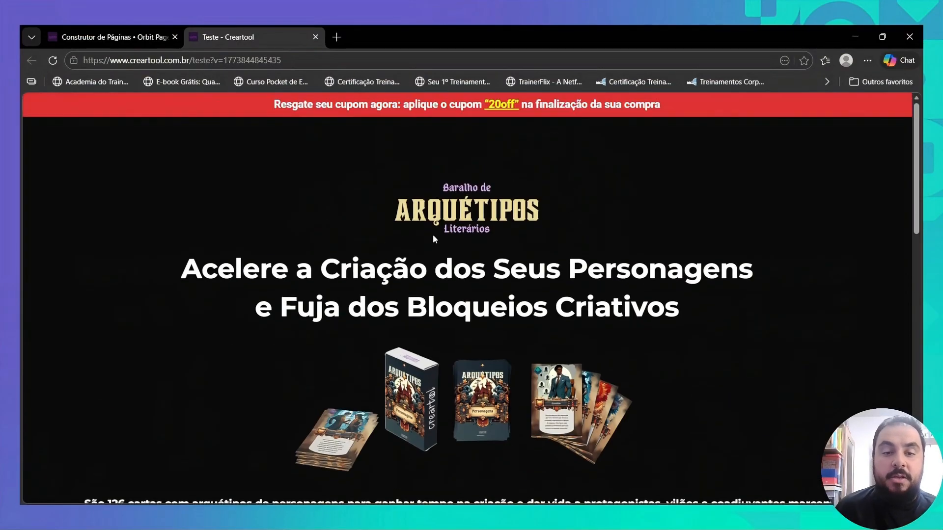
scroll(431, 235, "down", 3)
scroll(431, 234, "down", 3)
scroll(431, 234, "up", 6)
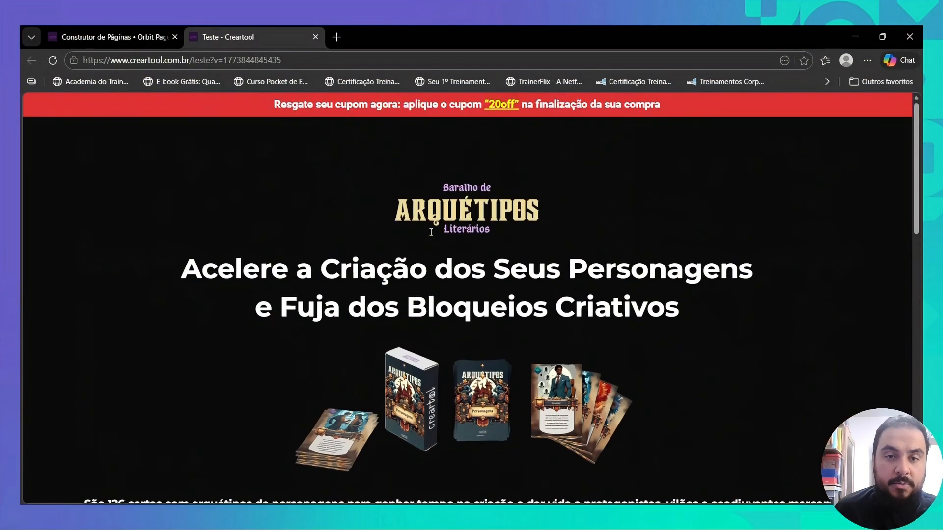
- Return to the page editor and add a new Texto content block below the video section
left_click(125, 42)
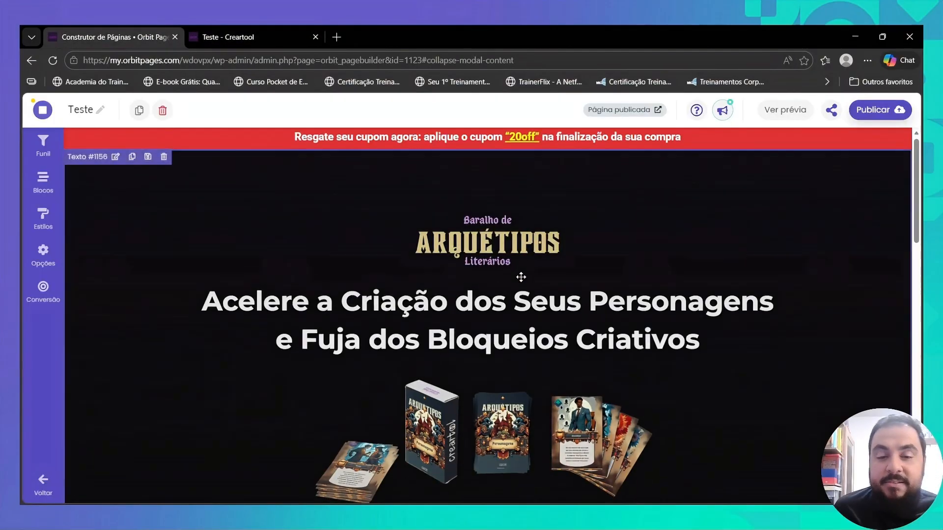
scroll(520, 275, "down", 5)
scroll(498, 280, "down", 10)
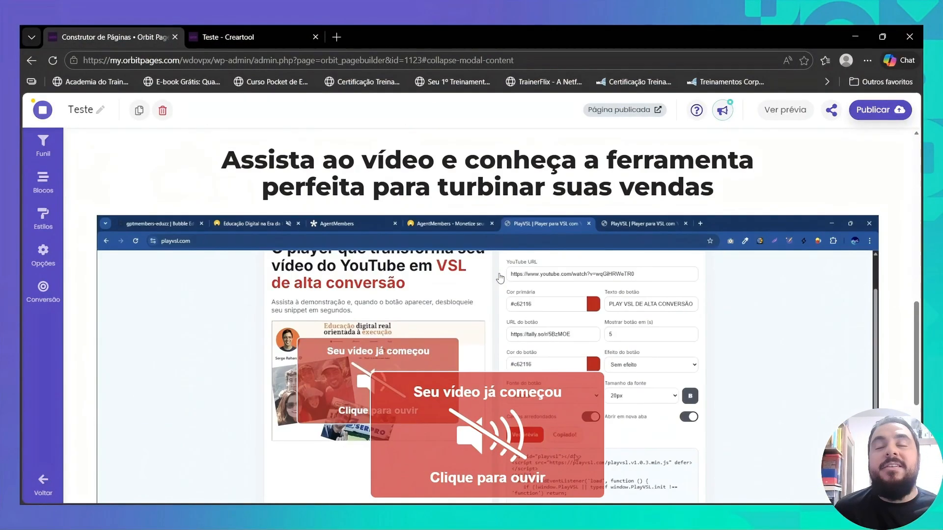
left_click(489, 407)
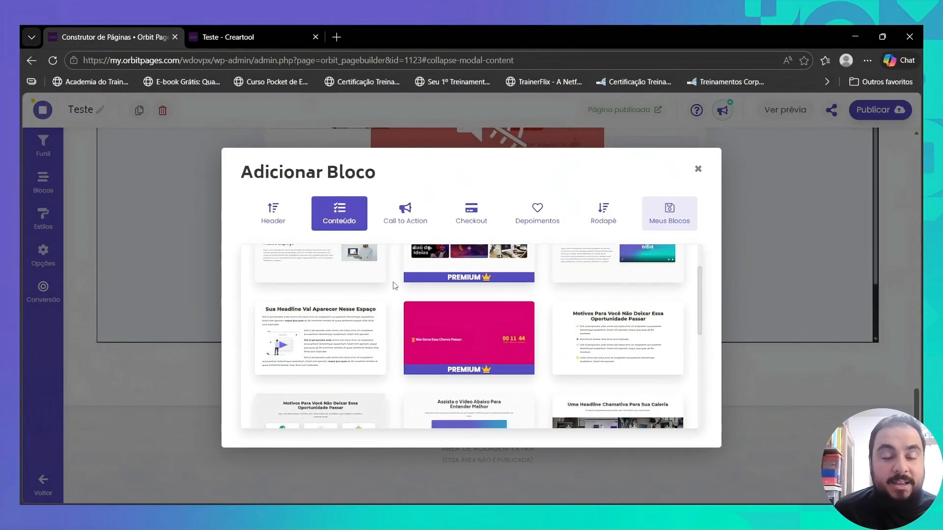
mouse_move(307, 348)
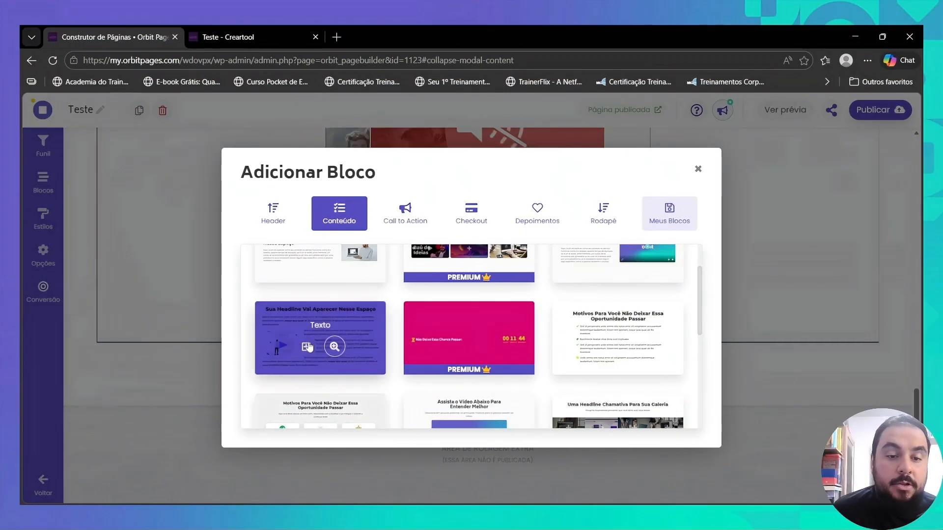
left_click(307, 348)
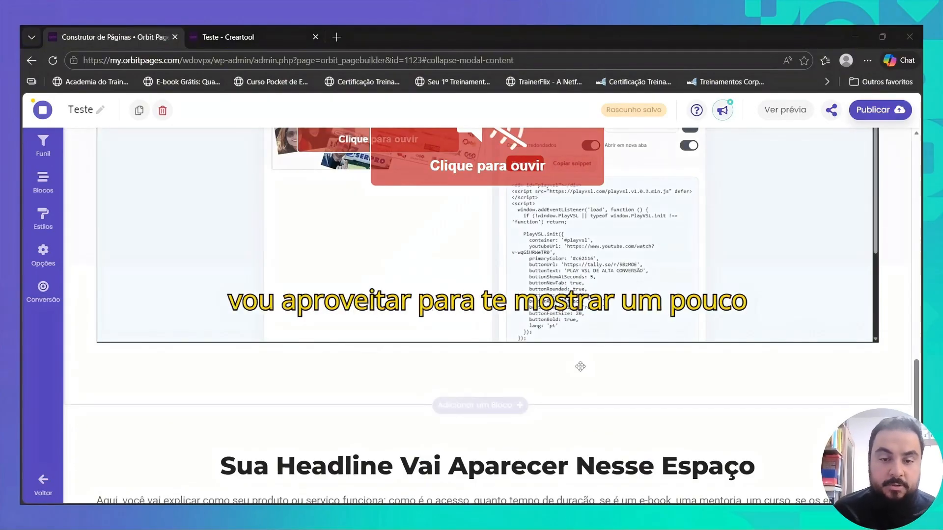
- Open the new Texto block below the video for editing and delete its placeholder headline
scroll(580, 366, "down", 3)
left_click(521, 297)
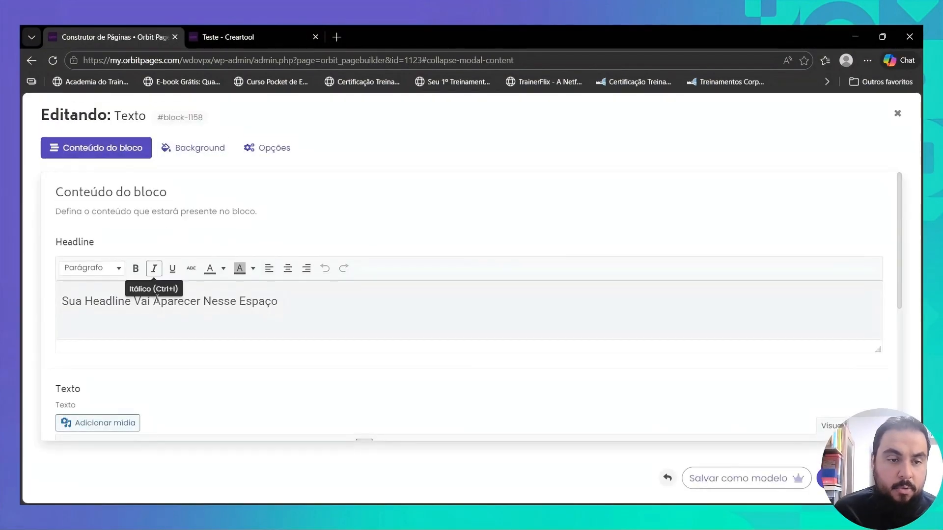
triple_click(160, 301)
key("BackSpace")
scroll(162, 303, "down", 5)
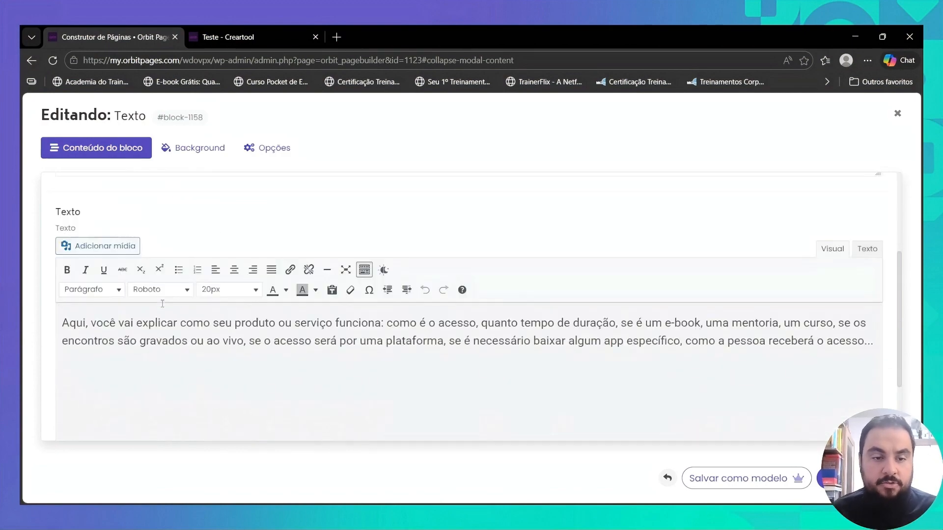
left_click(307, 266)
- Pick a custom background colour for the new Texto block
left_click(205, 160)
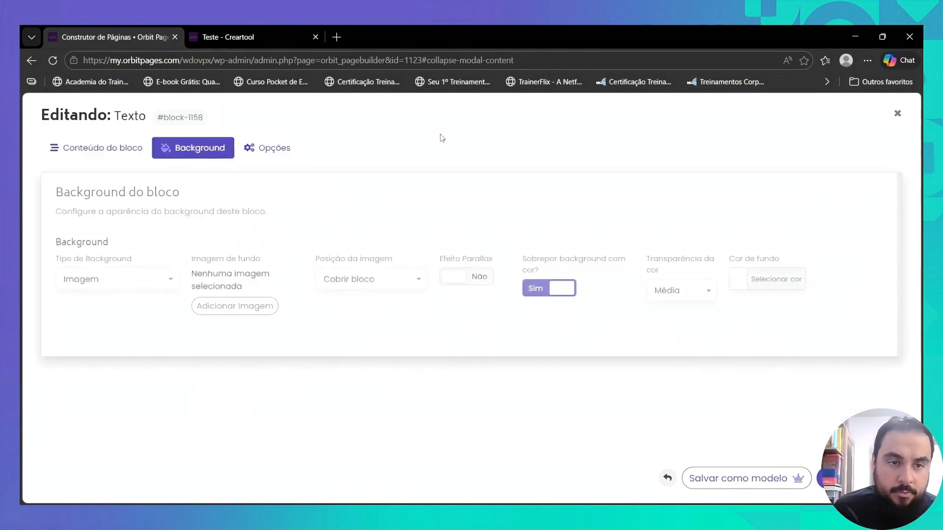
left_click(738, 279)
scroll(742, 370, "down", 1)
left_click_drag(741, 368, 735, 386)
- Replace the body placeholder with the copied offer text, from "Oferta especial" to "ou R$ 29,90 à vista", pasted without its source formatting
left_click(120, 146)
scroll(343, 344, "down", 2)
triple_click(352, 387)
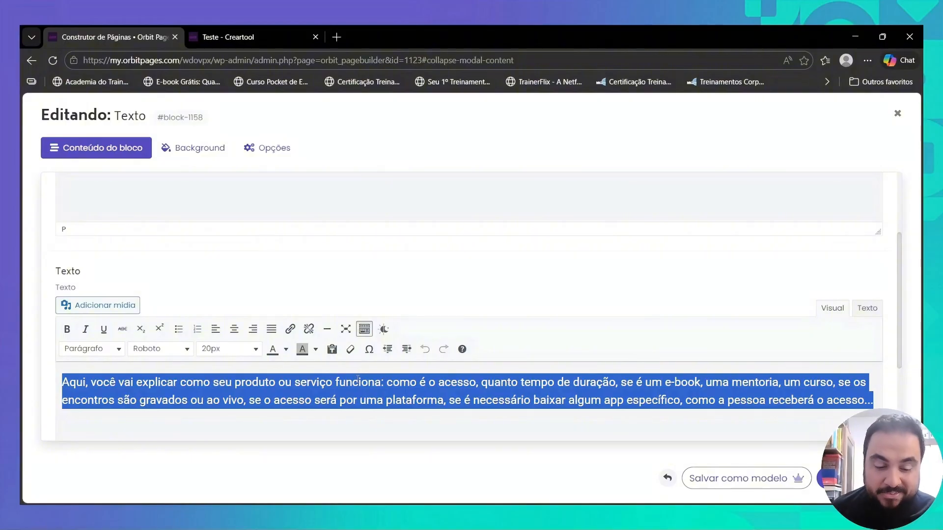
key("ctrl+v")
key("ctrl+a")
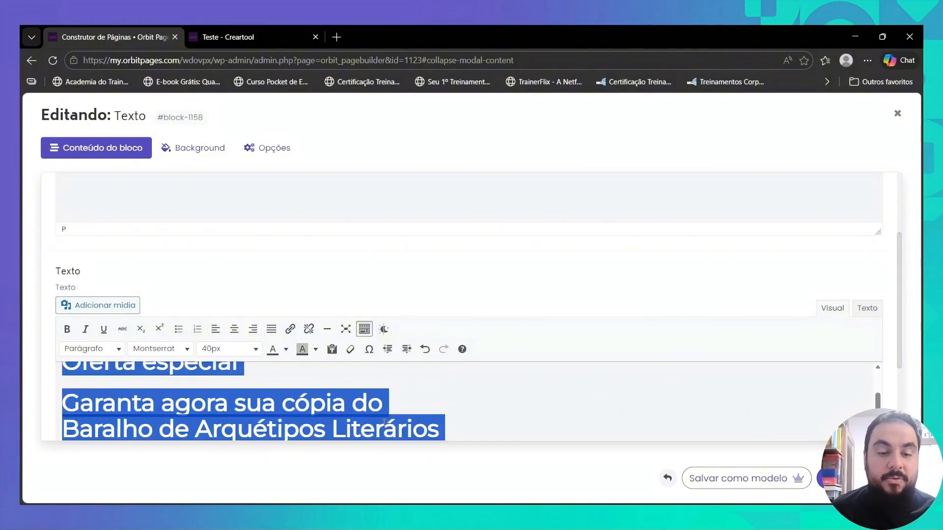
key("ctrl+shift+v")
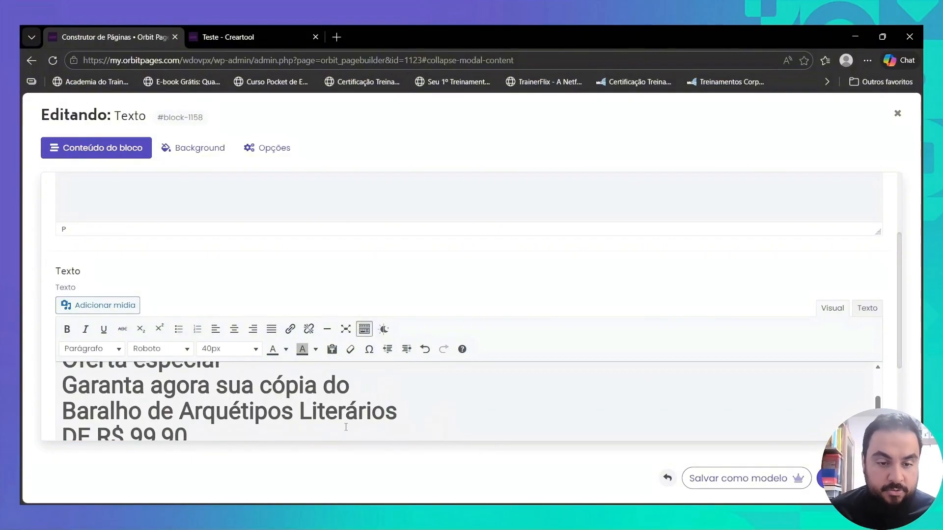
- Set the whole offer text to Parágrafo at 20px, clear its remaining formatting, and centre it
key("ctrl+a")
left_click(113, 349)
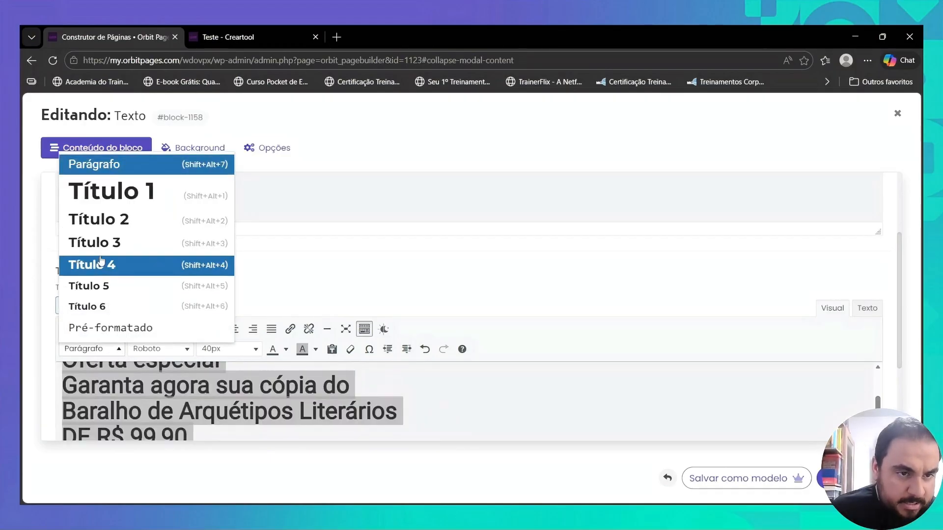
left_click(137, 170)
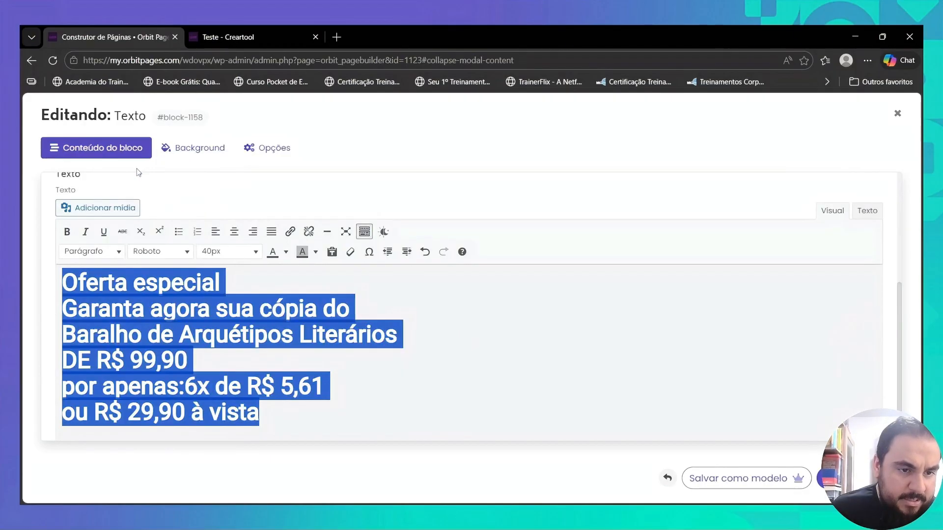
left_click(236, 255)
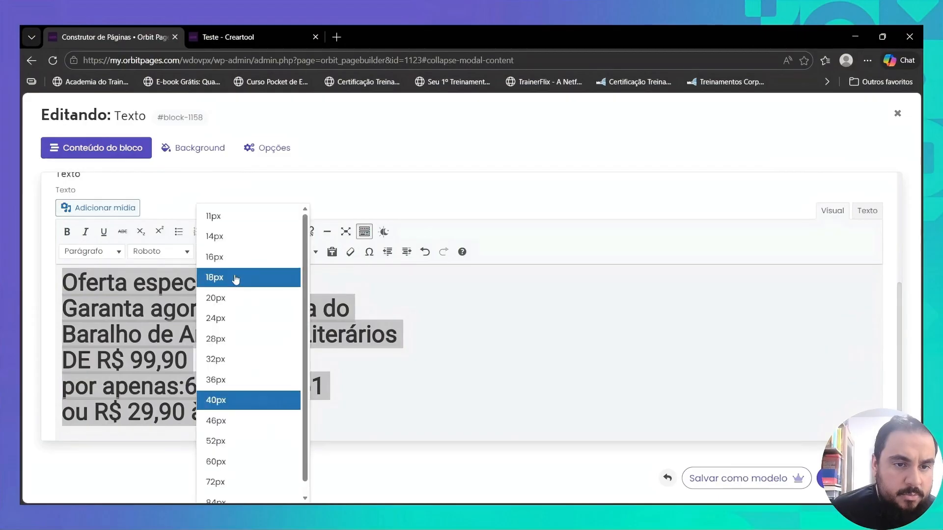
left_click(227, 297)
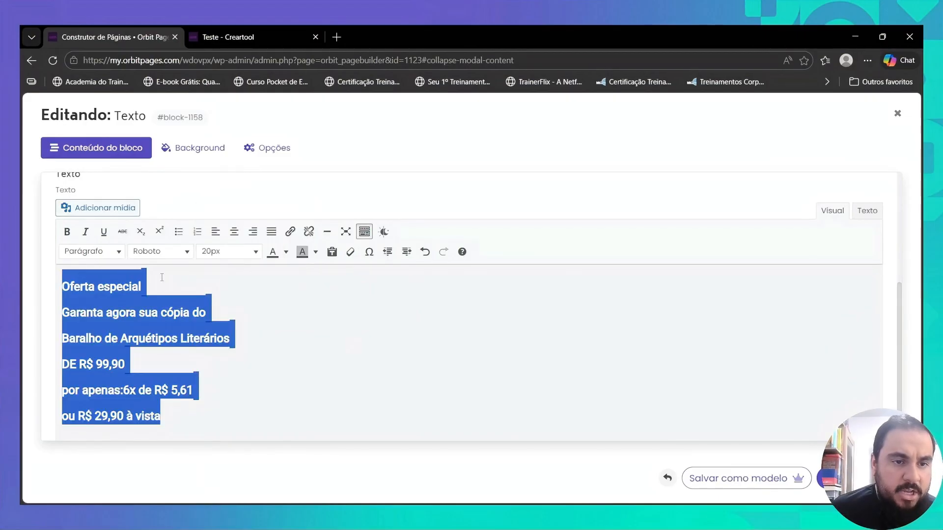
left_click(351, 253)
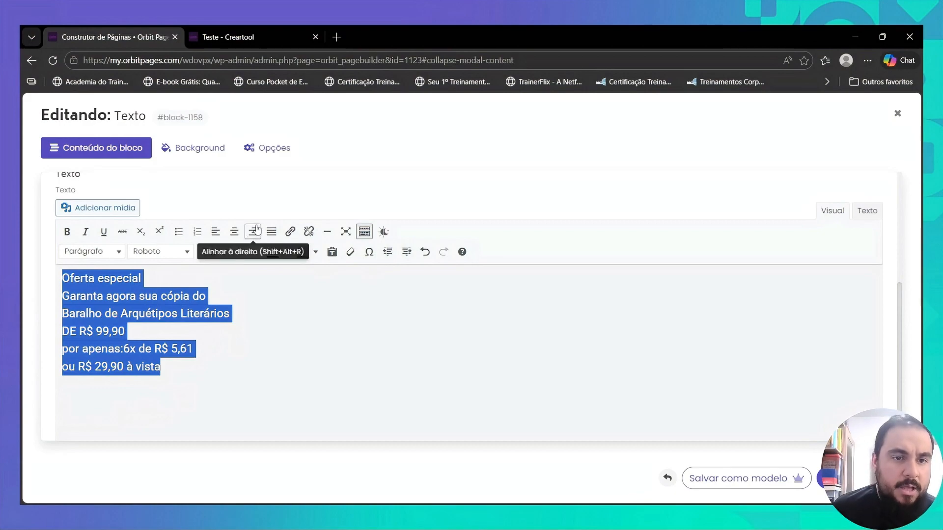
left_click(236, 232)
left_click(498, 286)
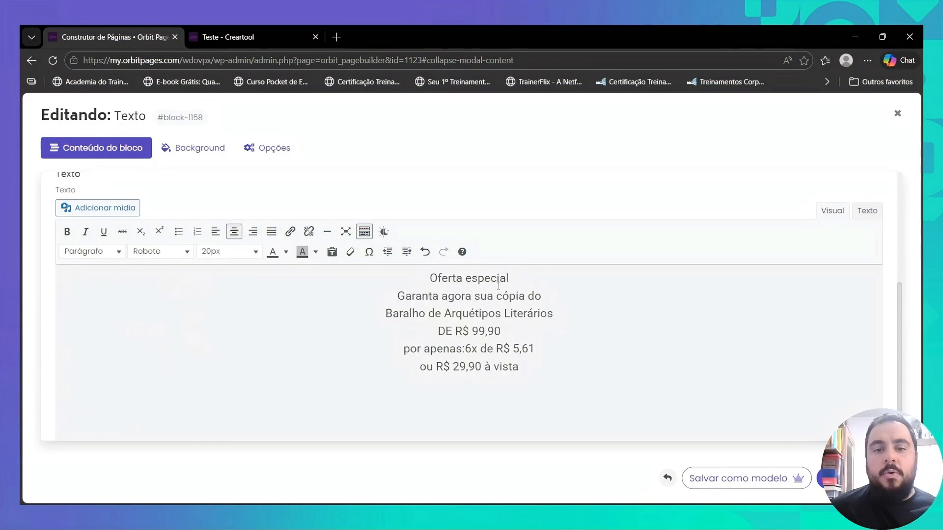
- Enlarge the lines "Garanta agora sua cópia do" and "Baralho de Arquétipos Literários" to 40px
left_click_drag(394, 296, 552, 314)
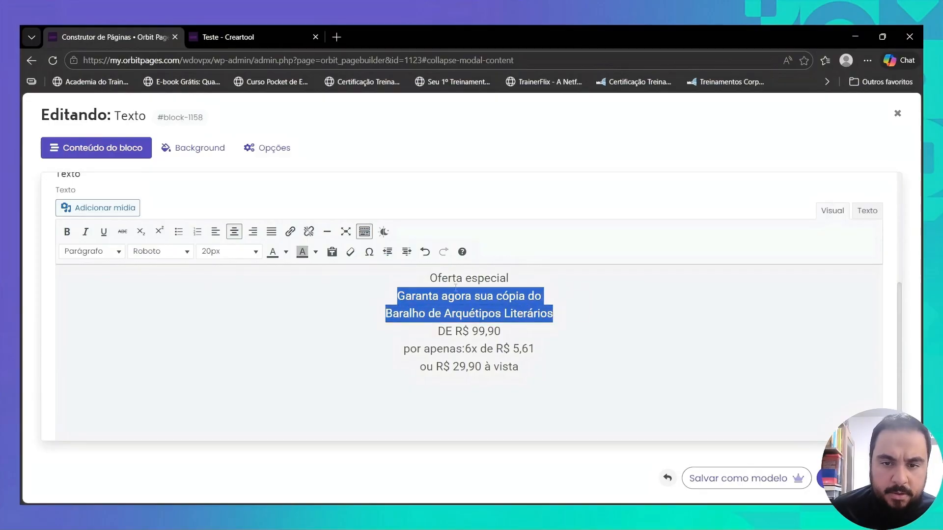
left_click(246, 252)
left_click(215, 379)
left_click(245, 252)
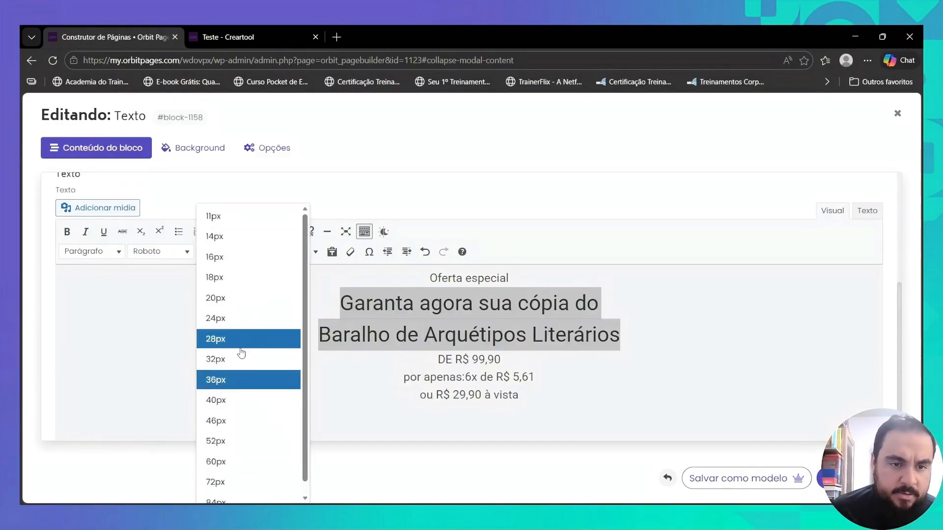
left_click(231, 399)
- Colour the entire offer text white
key("ctrl+a")
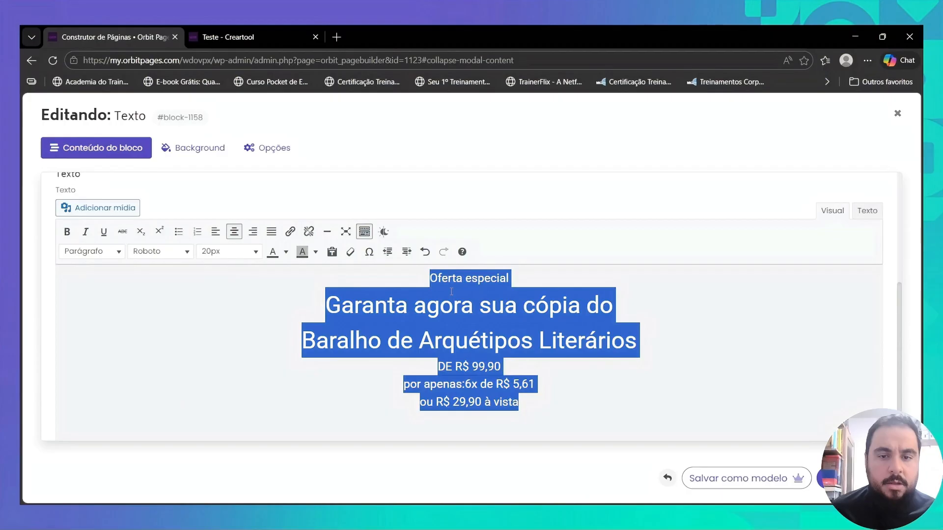
left_click(286, 252)
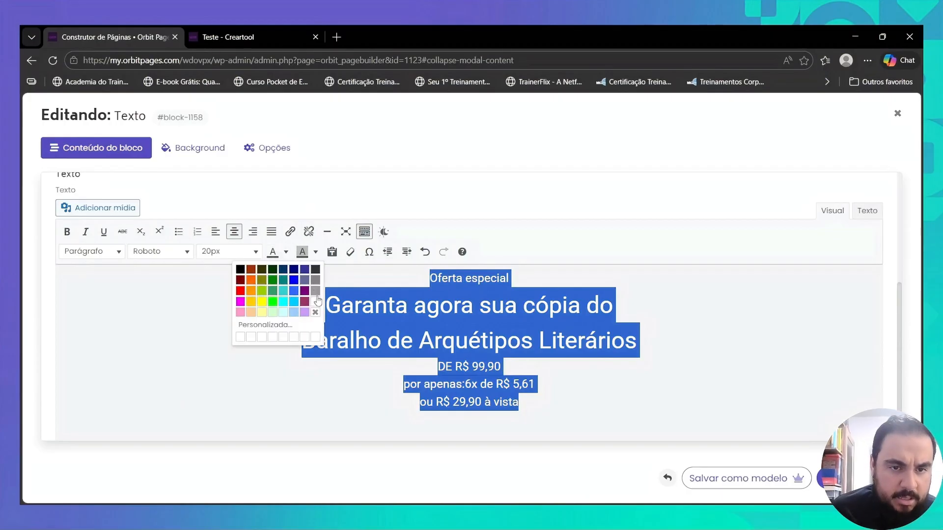
left_click(316, 301)
left_click(504, 305)
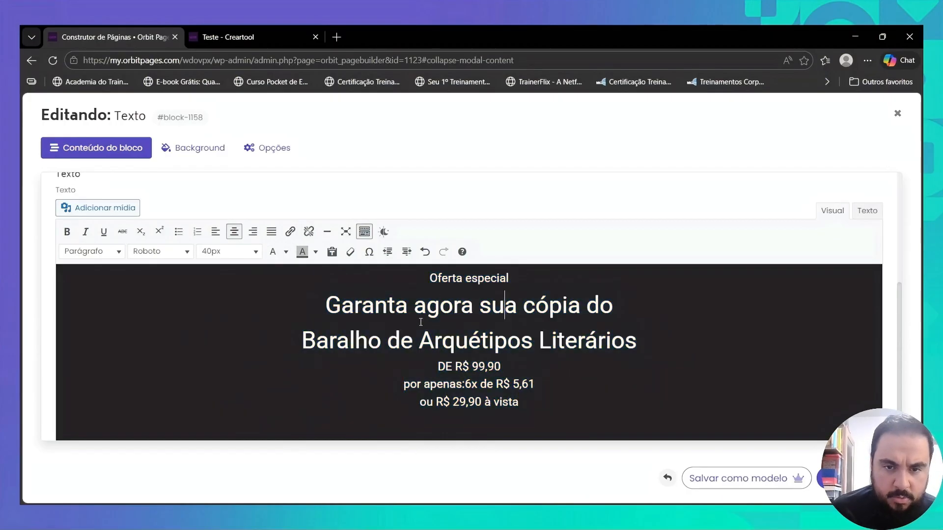
- Colour the line "Baralho de Arquétipos Literários" light purple
triple_click(401, 341)
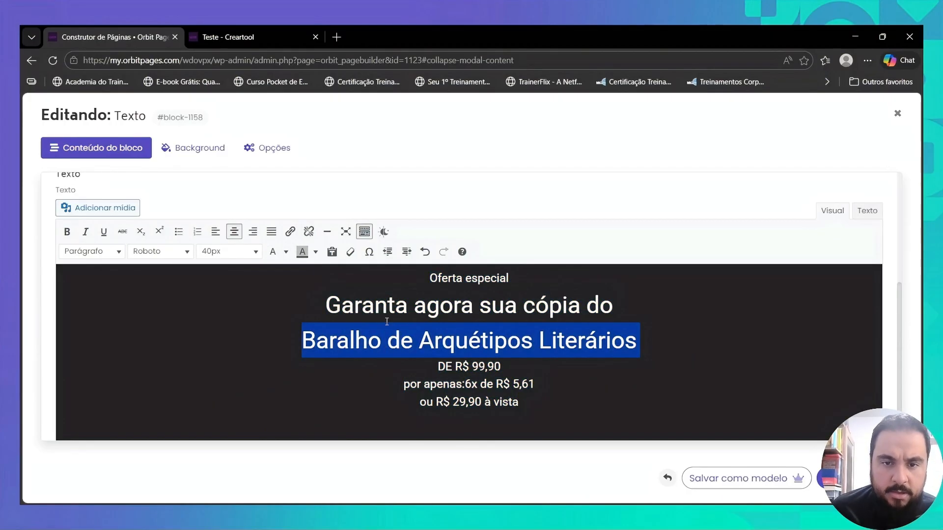
left_click(285, 253)
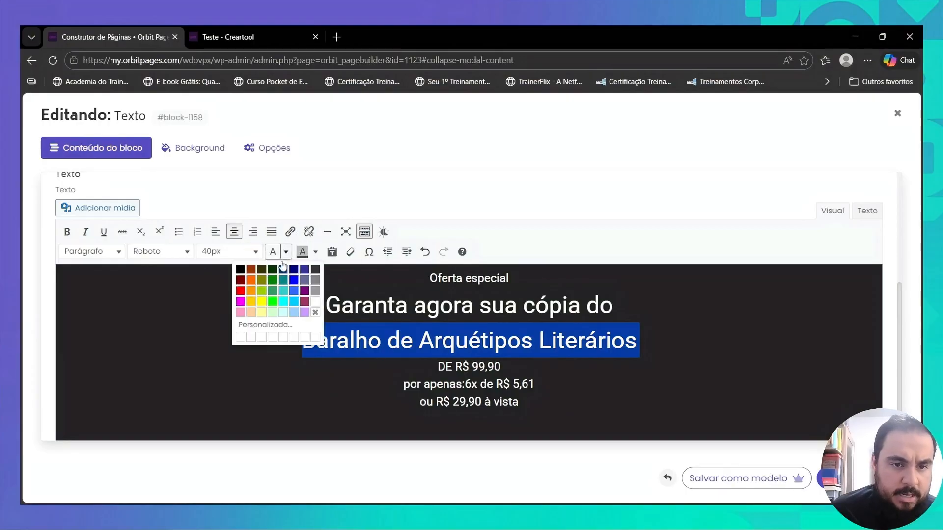
left_click(302, 319)
left_click(460, 336)
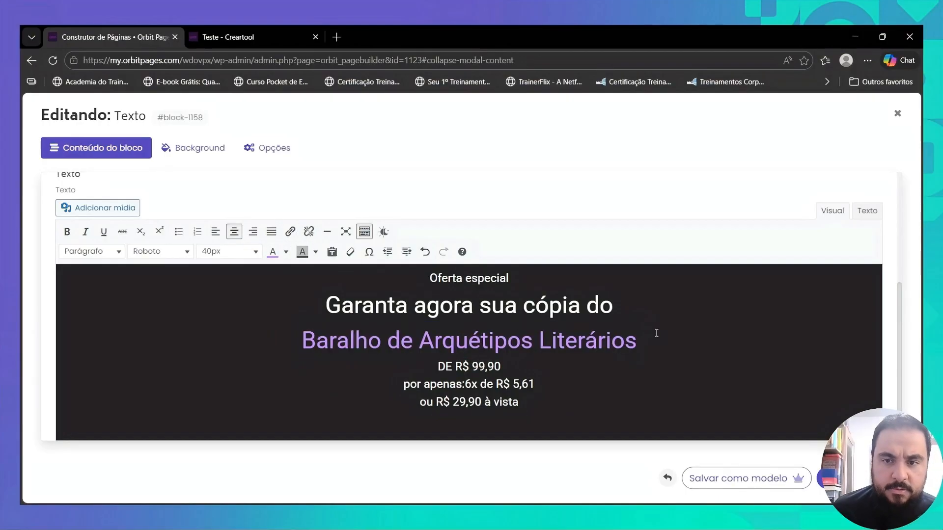
- Add blank lines below "Baralho de Arquétipos Literários" and insert the Logo - Creartool (3) card-deck image there from the media library
key("Return")
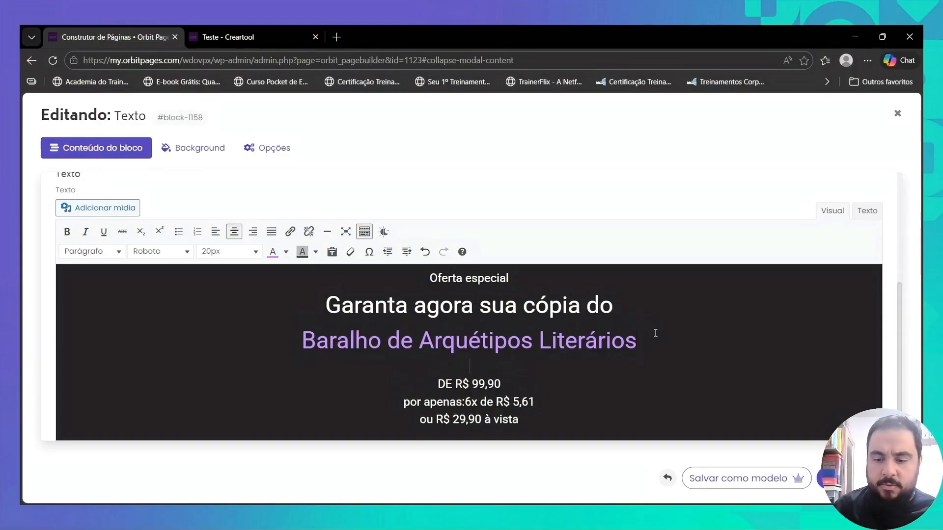
key("Return")
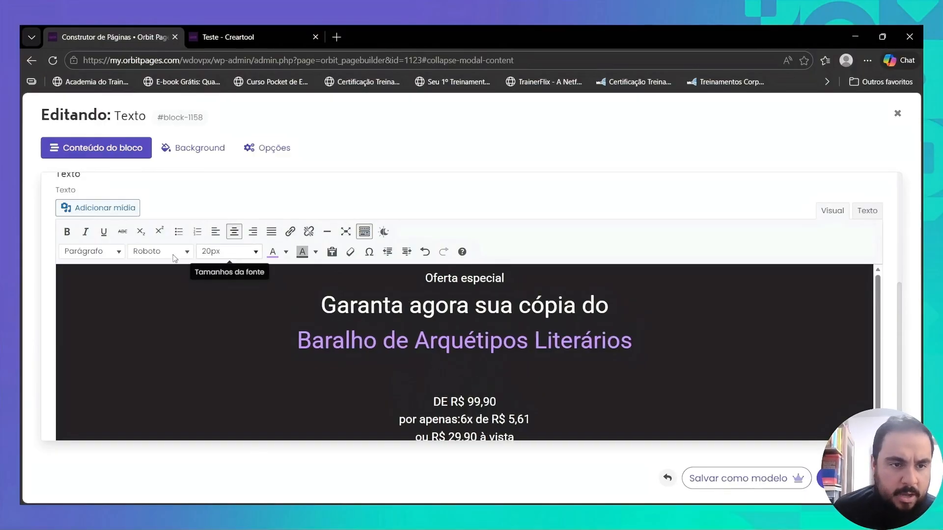
left_click(76, 208)
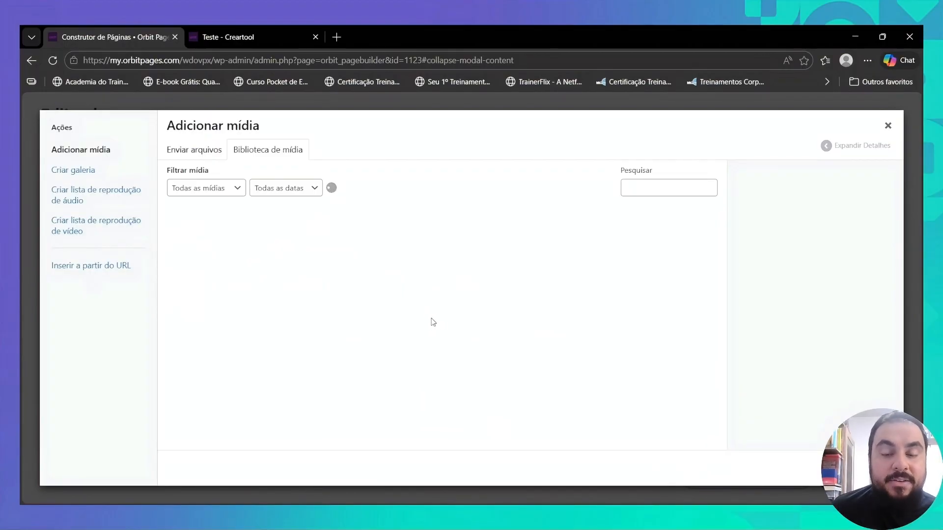
scroll(507, 317, "down", 3)
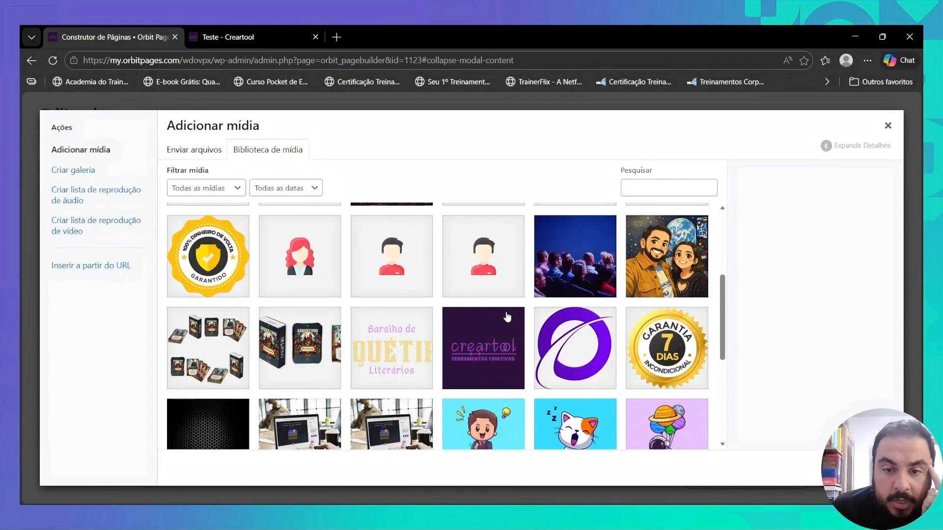
scroll(507, 316, "down", 5)
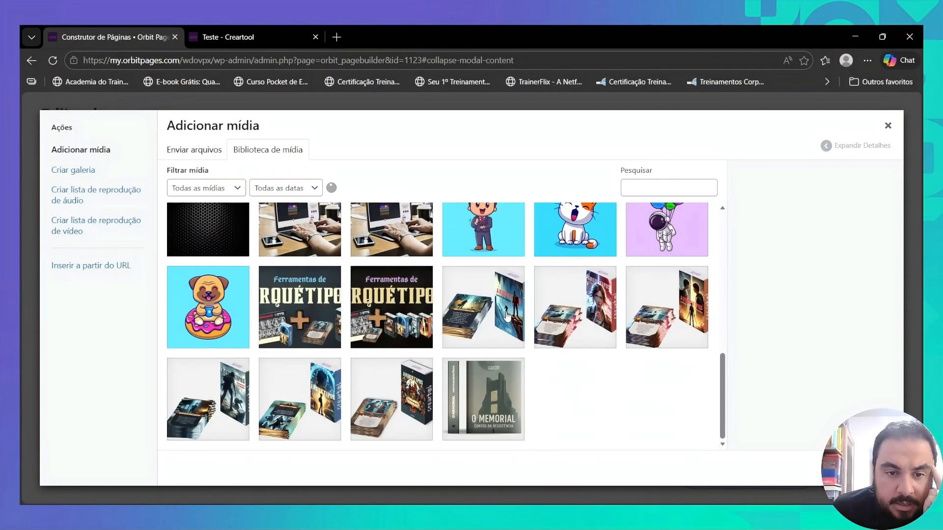
scroll(510, 320, "up", 10)
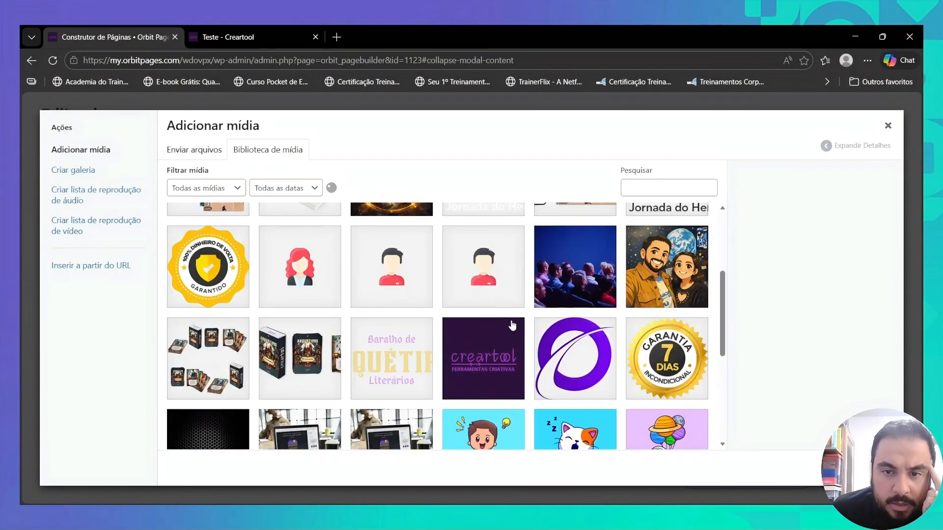
scroll(513, 326, "down", 5)
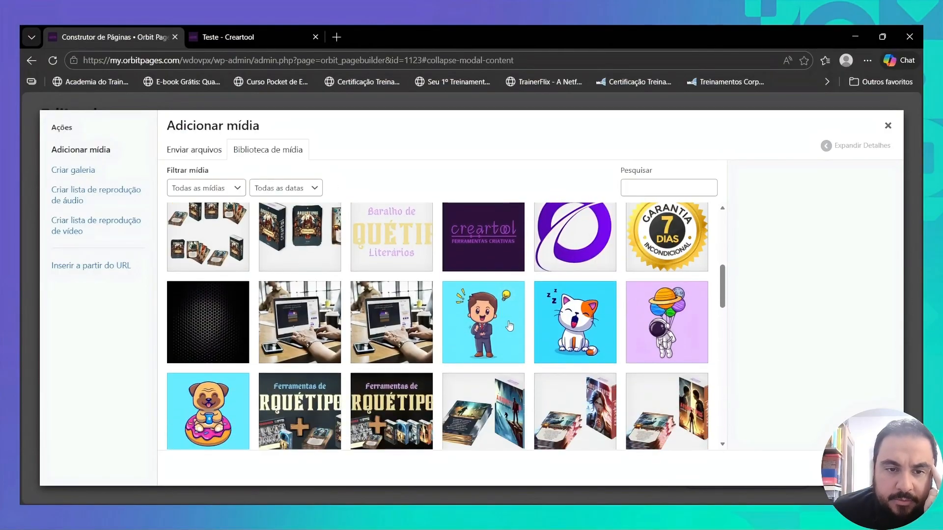
scroll(290, 277, "up", 2)
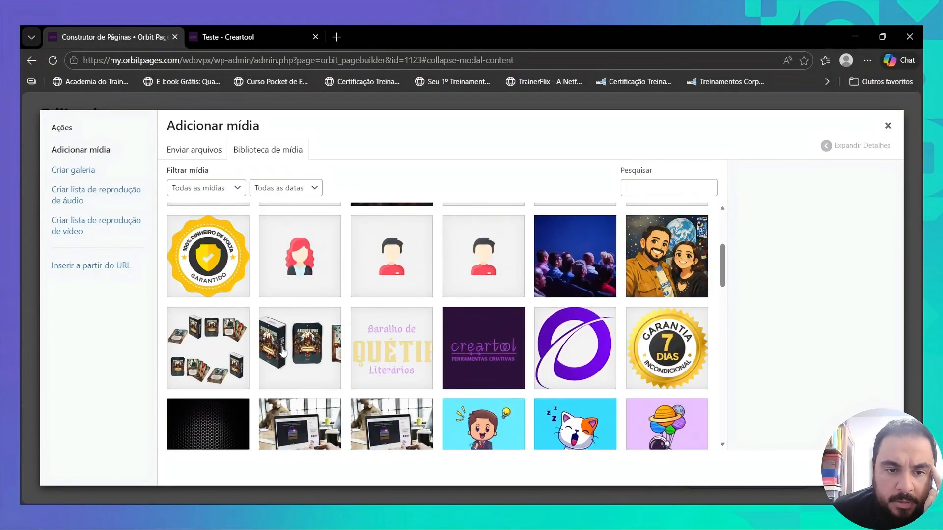
left_click(281, 352)
scroll(515, 346, "down", 5)
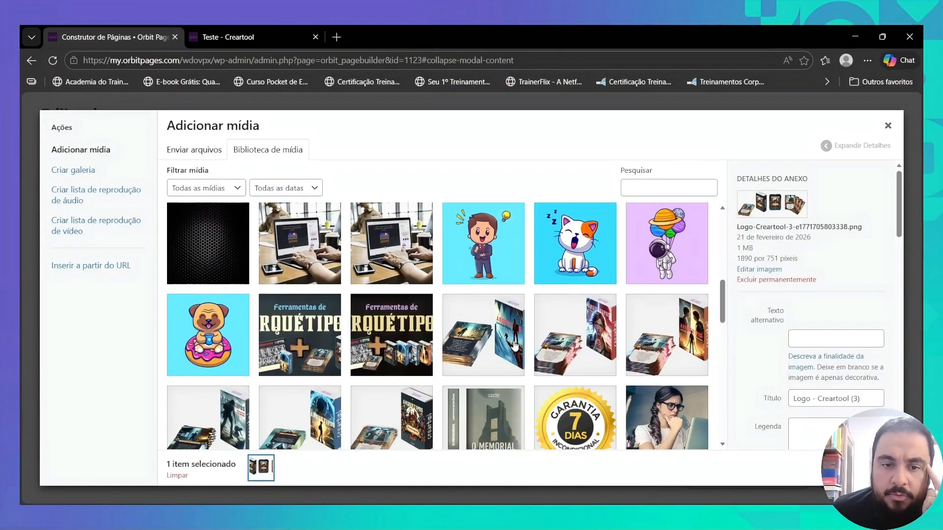
scroll(515, 347, "down", 5)
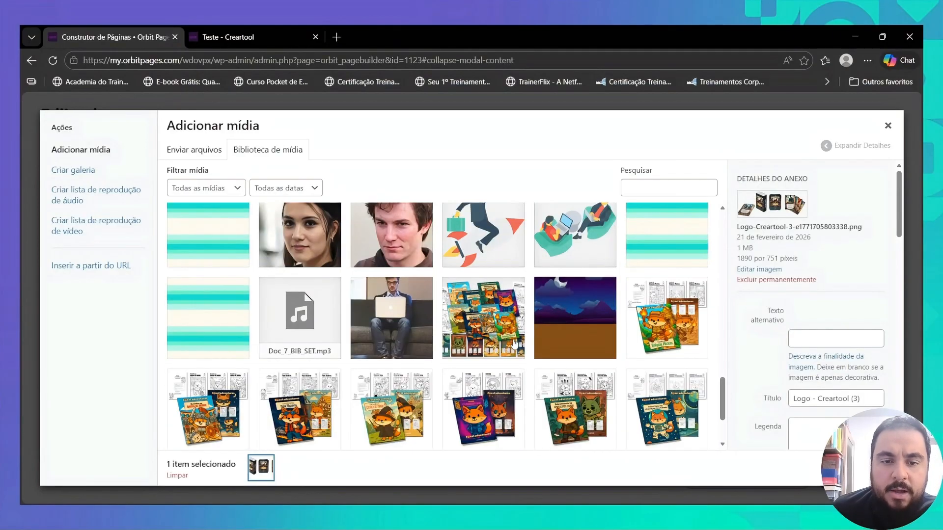
scroll(515, 346, "down", 10)
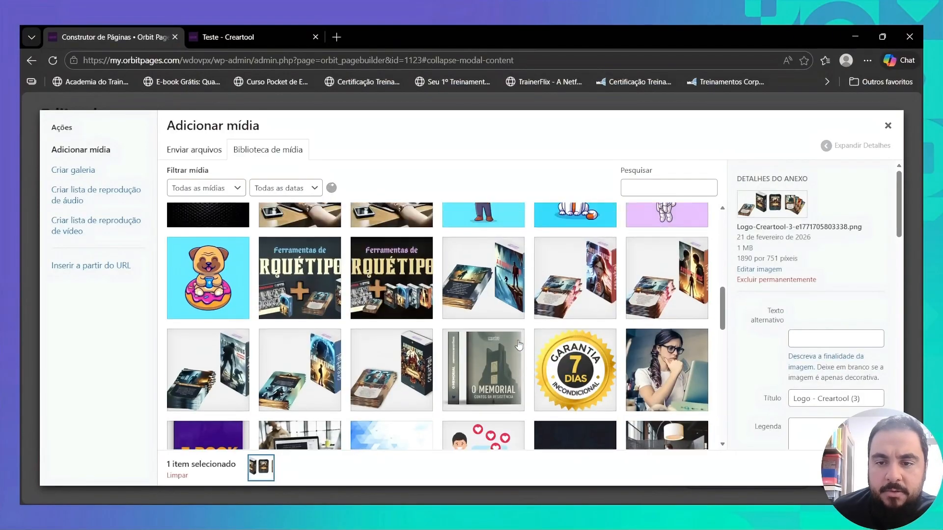
left_click(862, 469)
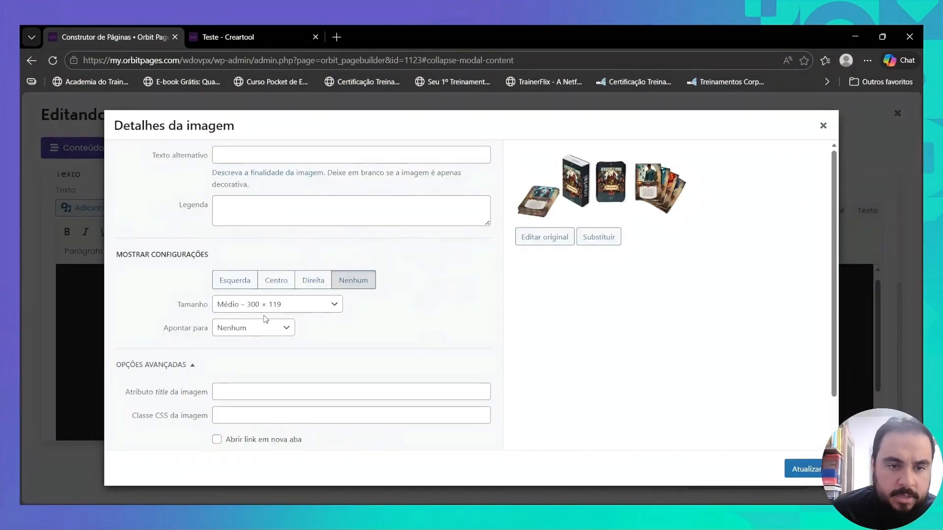
- Give the inserted card-deck image a custom size with a width of 600 pixels
left_click(250, 311)
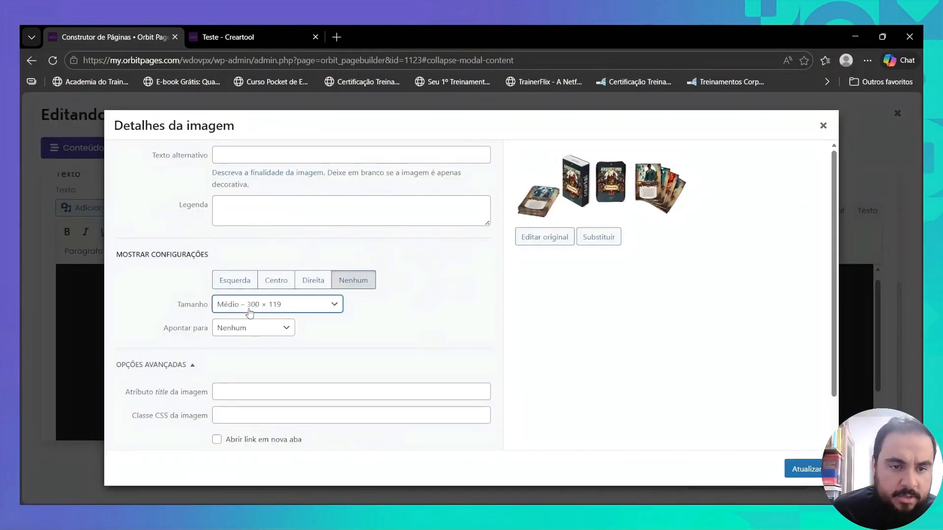
left_click(260, 382)
left_click(217, 345)
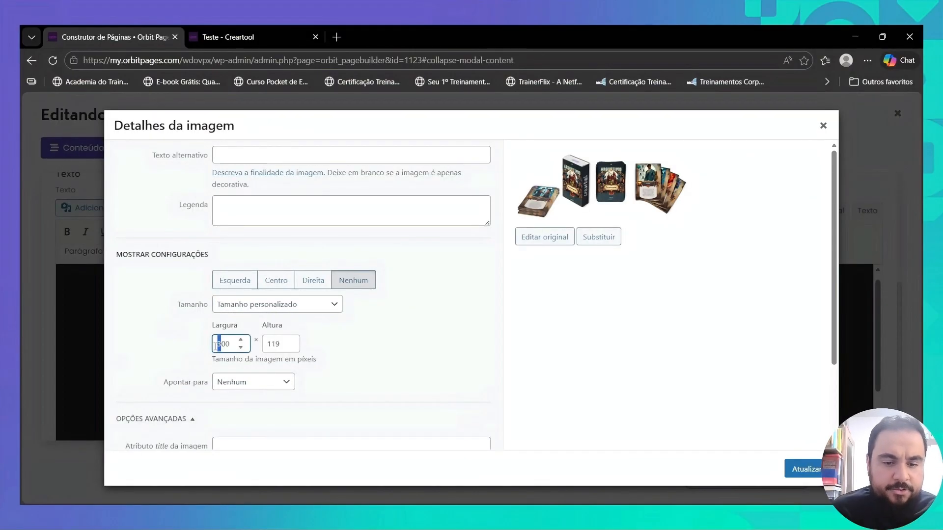
type("6")
left_click(803, 469)
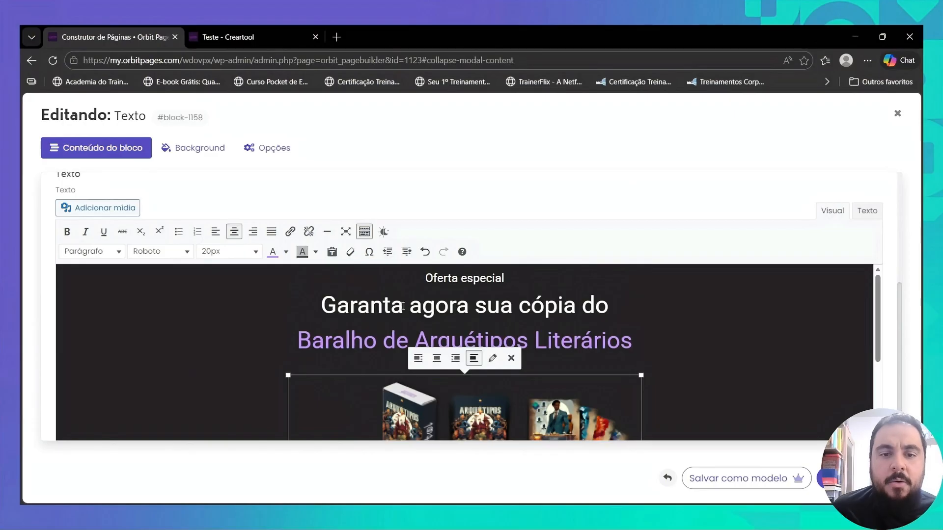
left_click(354, 330)
- Set "DE R$ 99,90" to 36px and make the price "R$ 99,90" red with strikethrough
scroll(399, 328, "down", 3)
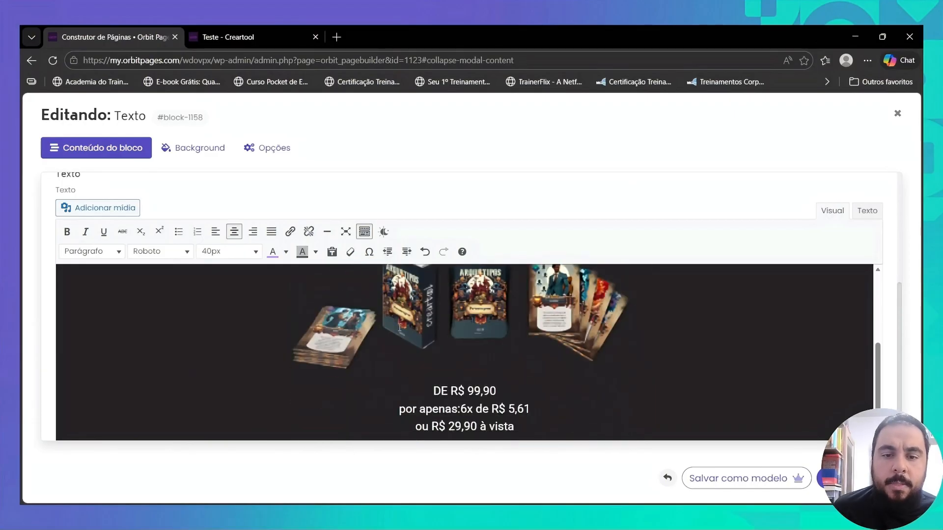
left_click_drag(432, 394, 497, 393)
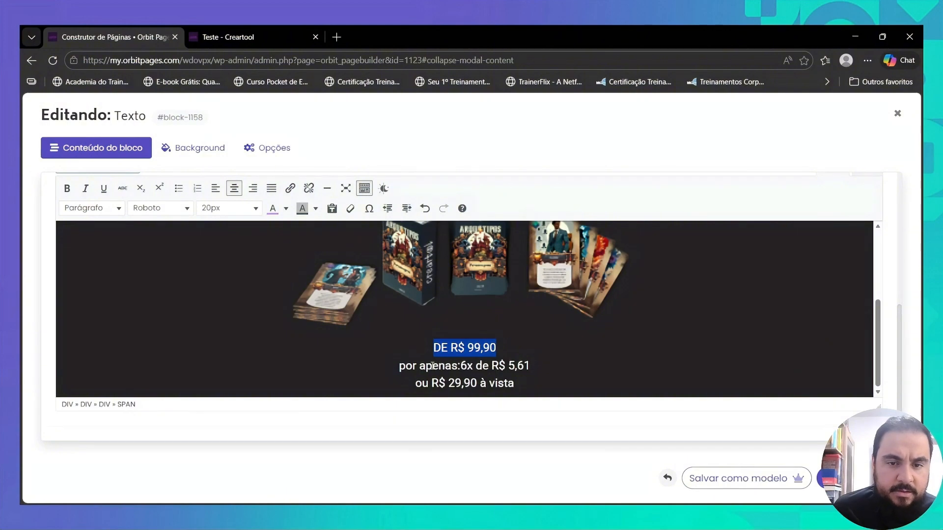
left_click(255, 208)
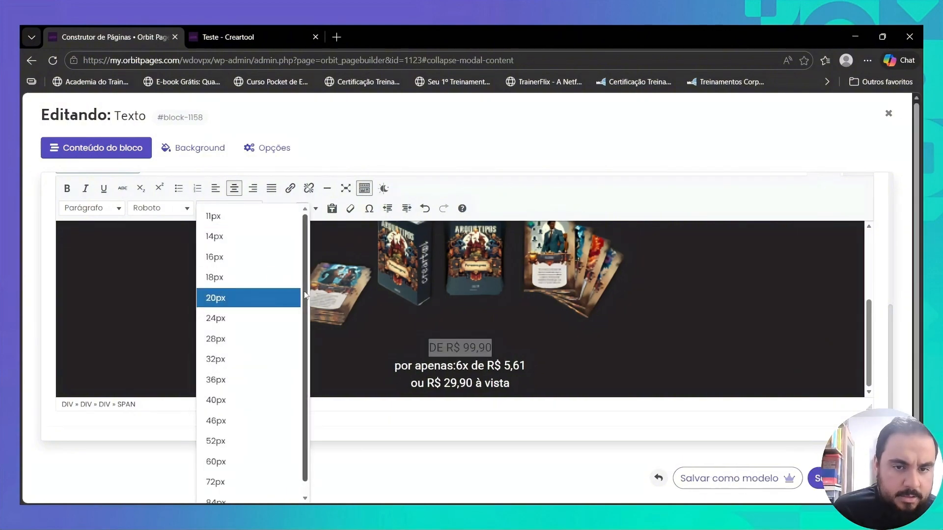
left_click(258, 379)
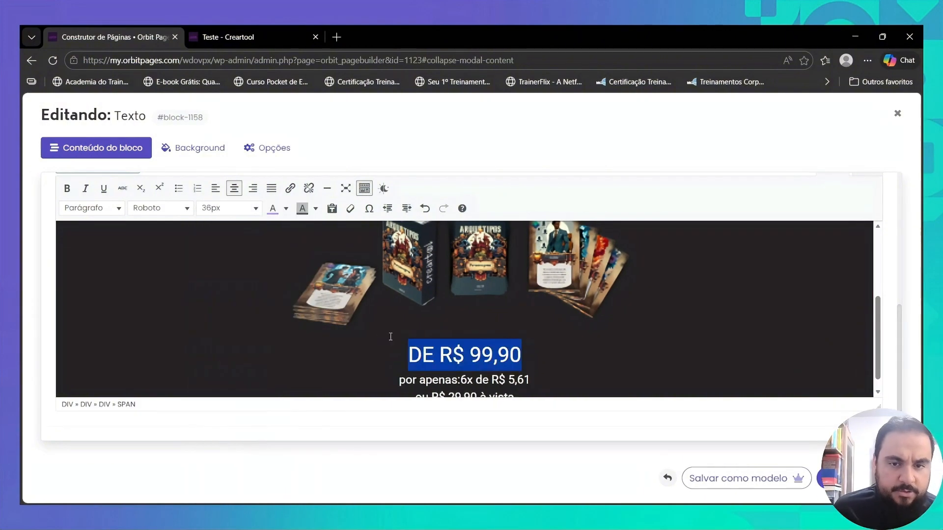
left_click(464, 356)
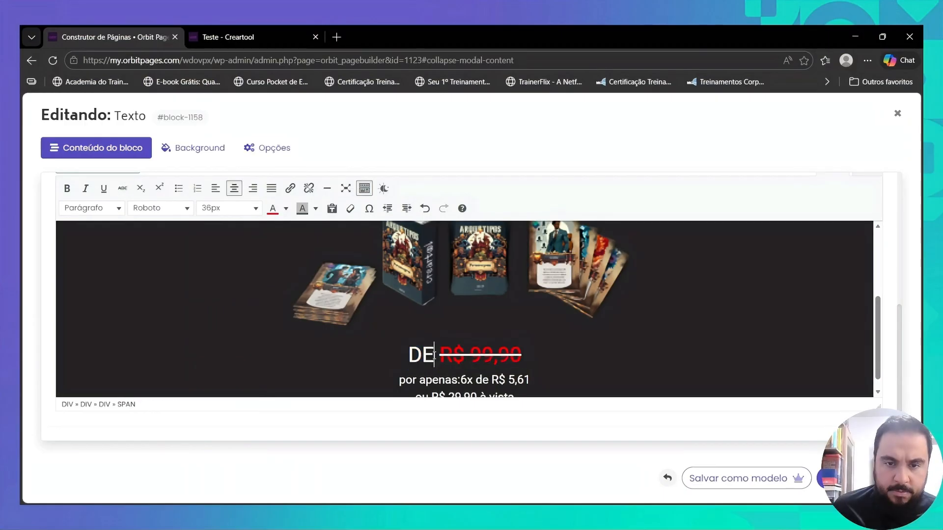
scroll(434, 349, "down", 1)
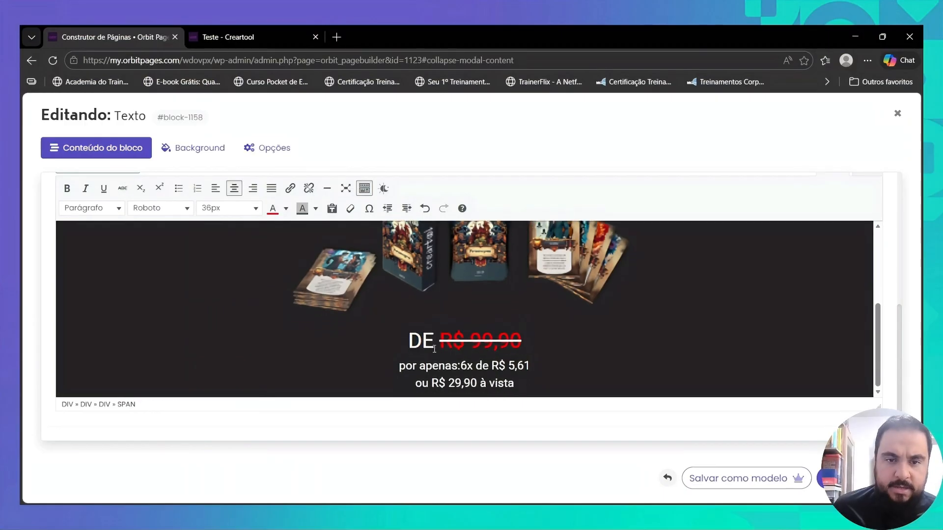
- Move "6x de R$ 5,61" onto its own line below "por apenas:" and set it to 52px
left_click(456, 365)
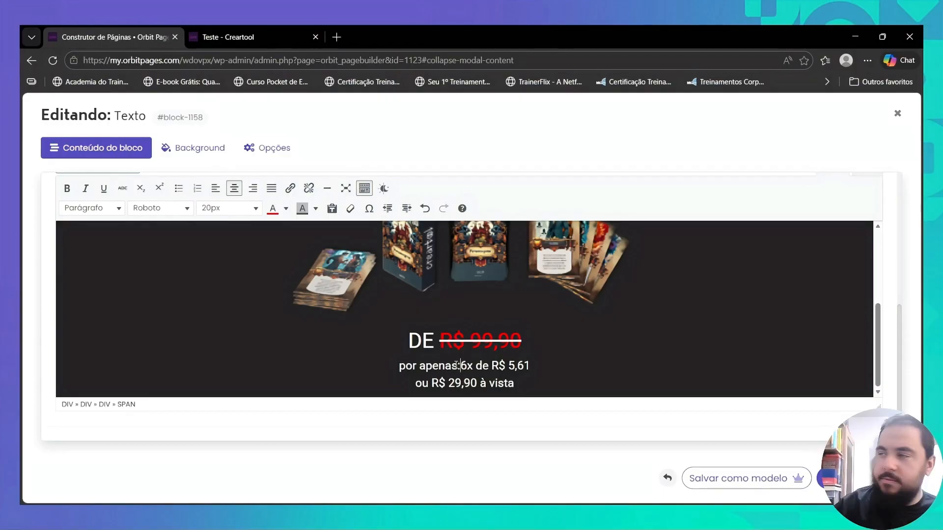
key("Return")
key("shift+End")
left_click(251, 210)
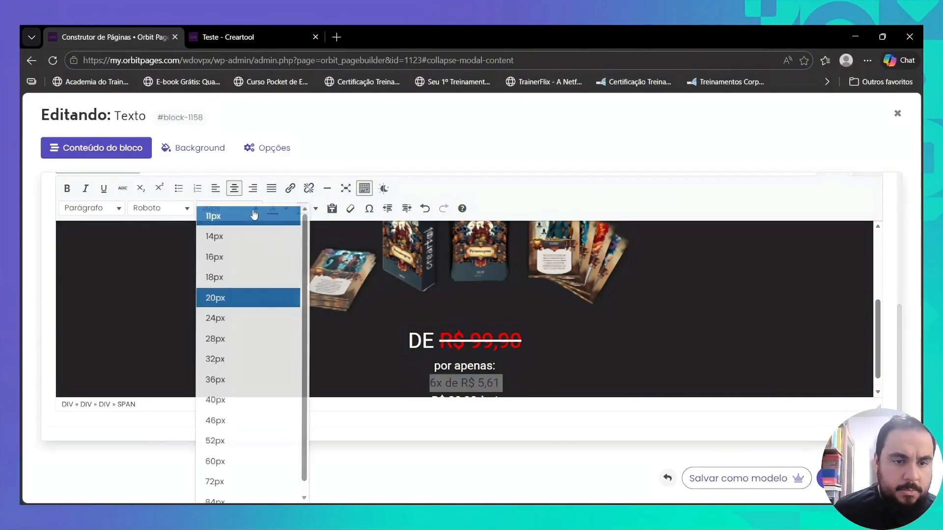
left_click(235, 442)
scroll(277, 286, "down", 1)
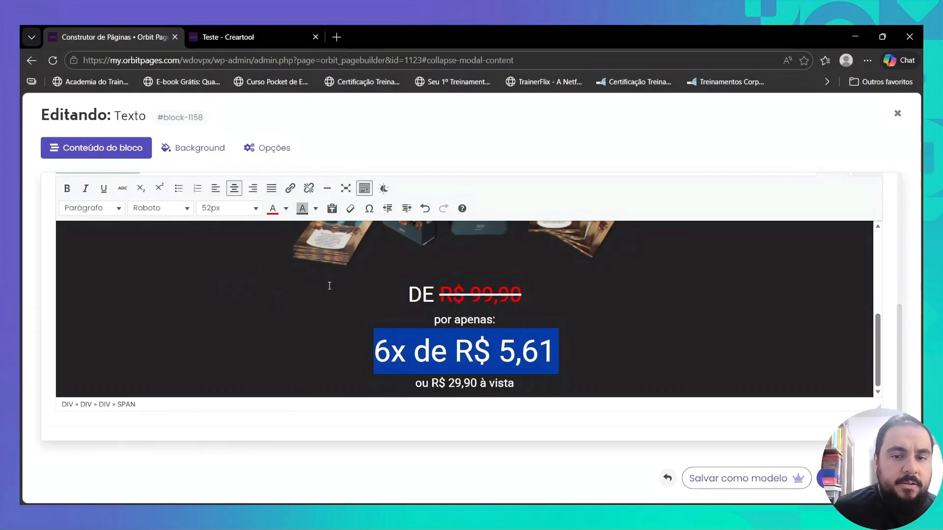
- Colour "6x de R$ 5,61" bright green and save the Texto block
left_click(286, 209)
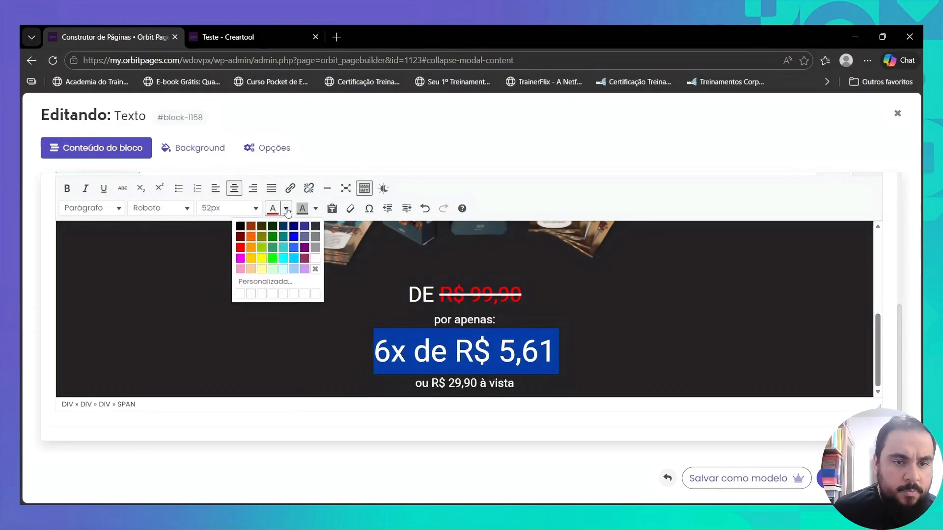
left_click(272, 259)
left_click(828, 478)
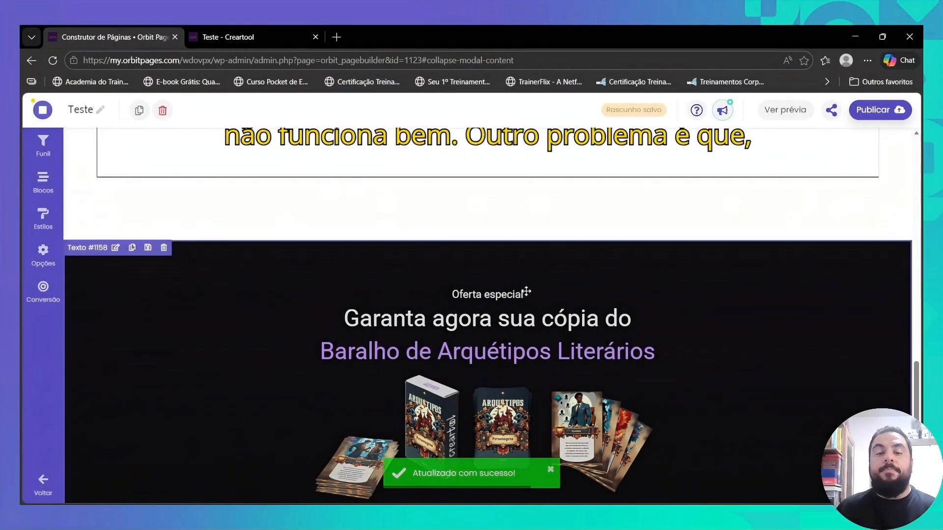
scroll(524, 284, "down", 3)
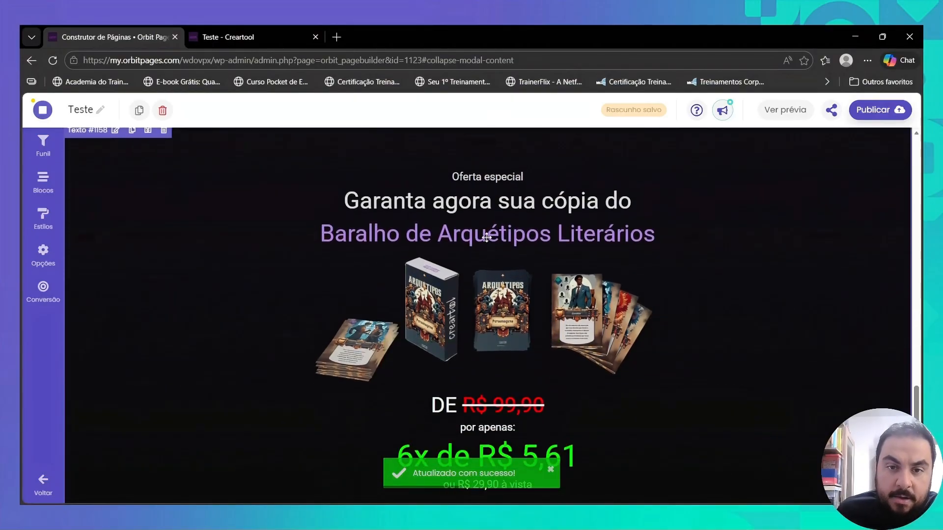
- Set the footer margin of the special-offer Texto block to Nenhuma and save the block
scroll(639, 260, "down", 2)
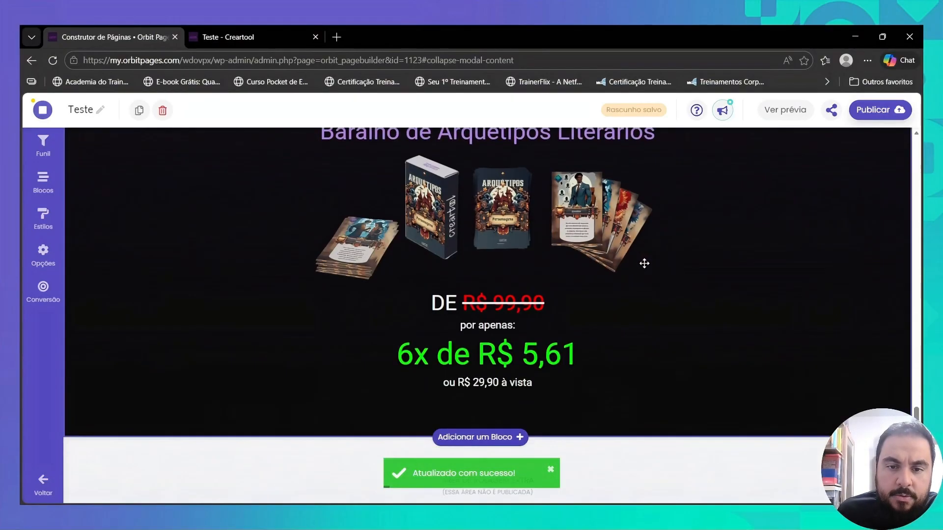
left_click(514, 366)
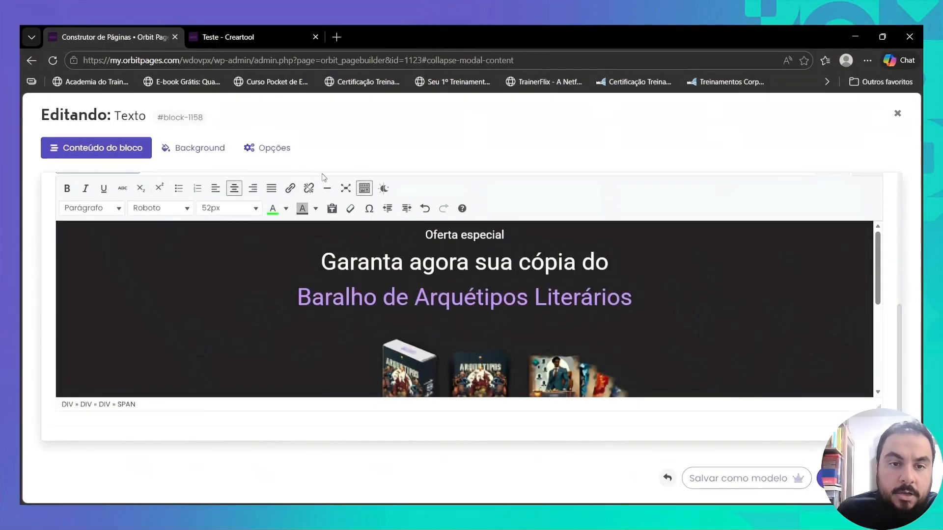
left_click(268, 151)
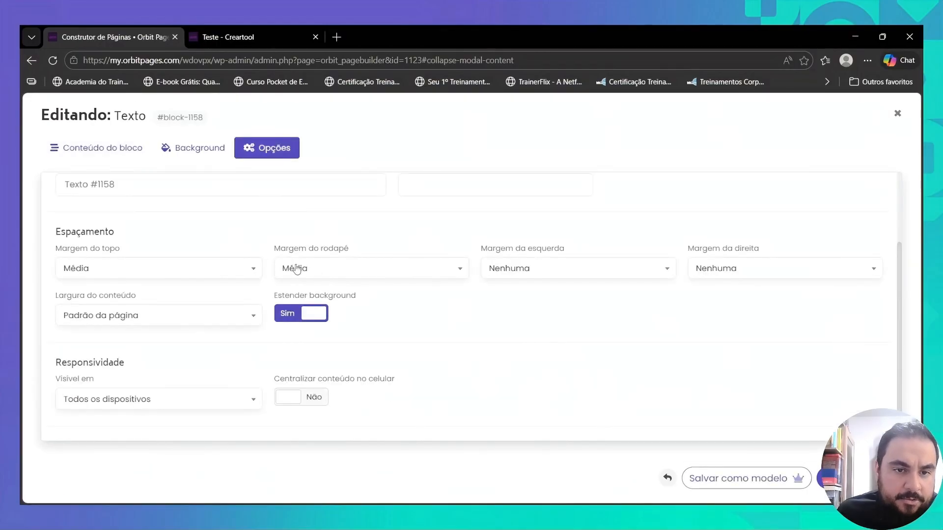
left_click(297, 270)
left_click(300, 316)
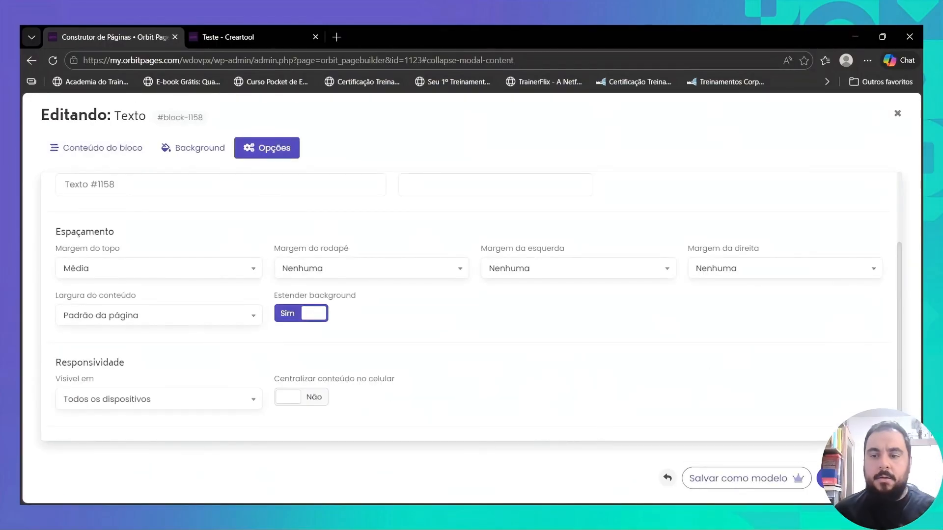
left_click(828, 477)
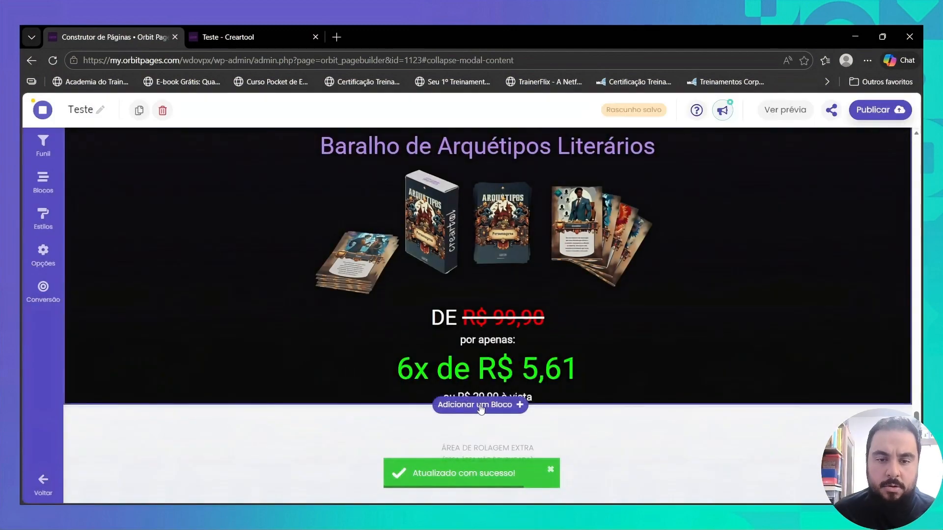
- Add a Botão Simples call-to-action block below the special-offer text and set its background colour to black
left_click(481, 406)
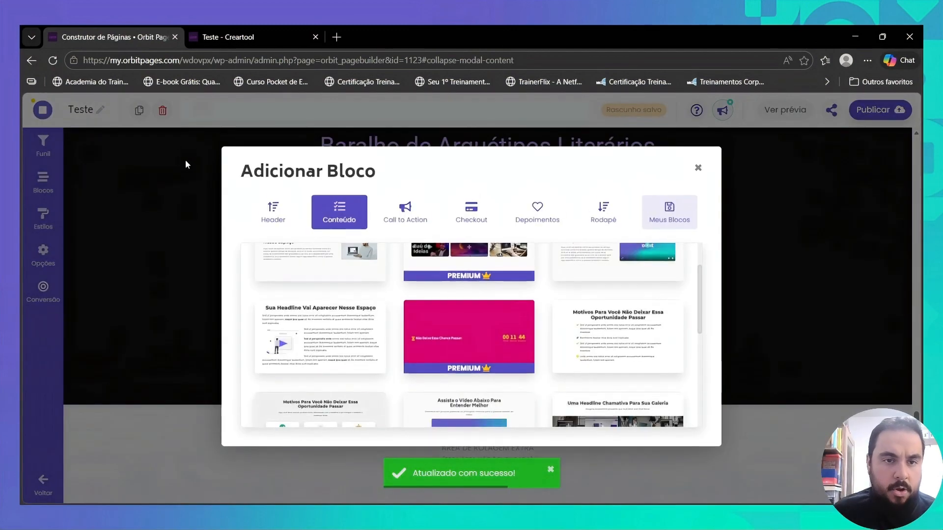
left_click(406, 212)
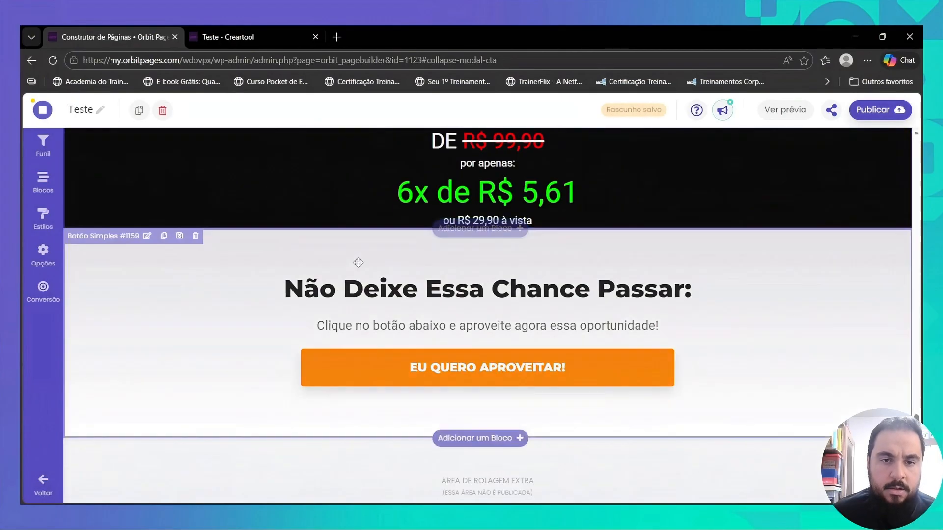
left_click(358, 262)
left_click(204, 149)
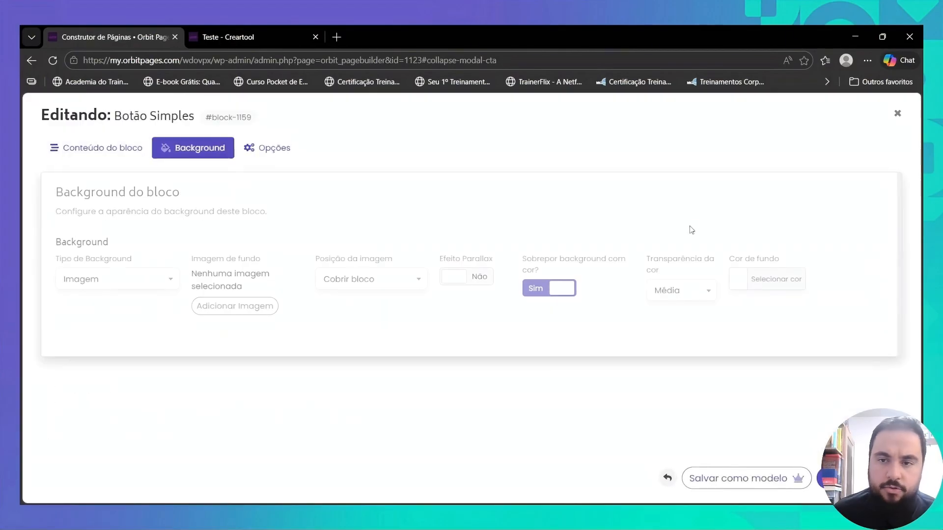
left_click(741, 278)
left_click(742, 421)
left_click(661, 422)
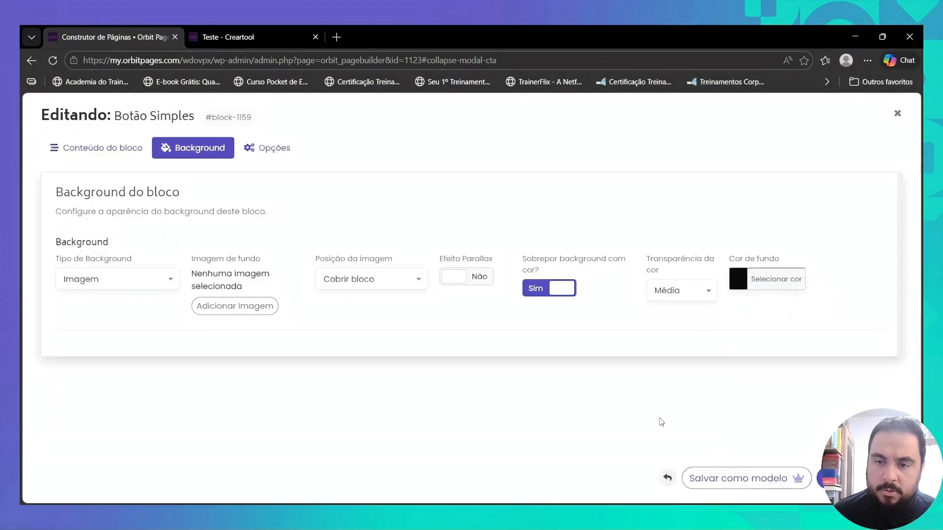
- Clear the default headline and subheadline texts of the Botão Simples block
left_click(128, 149)
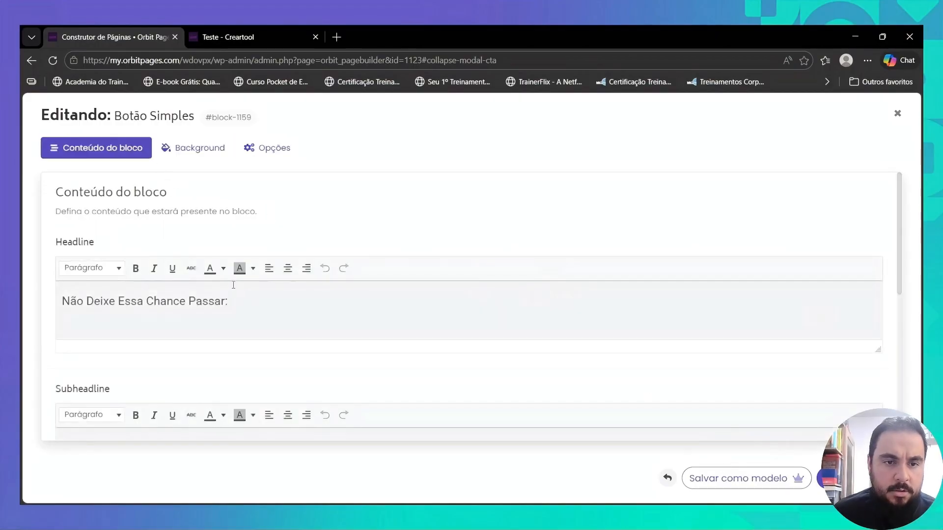
triple_click(215, 304)
key("BackSpace")
scroll(235, 290, "down", 5)
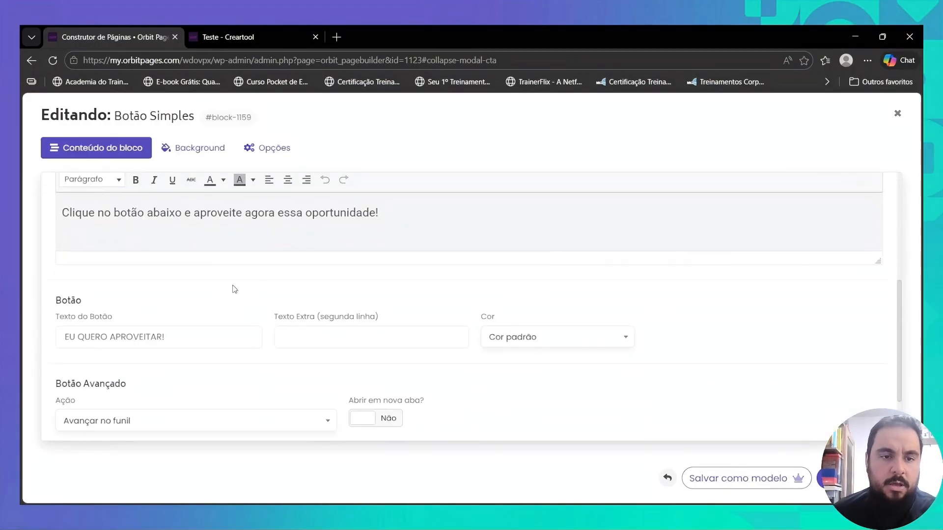
double_click(225, 213)
triple_click(226, 213)
key("BackSpace")
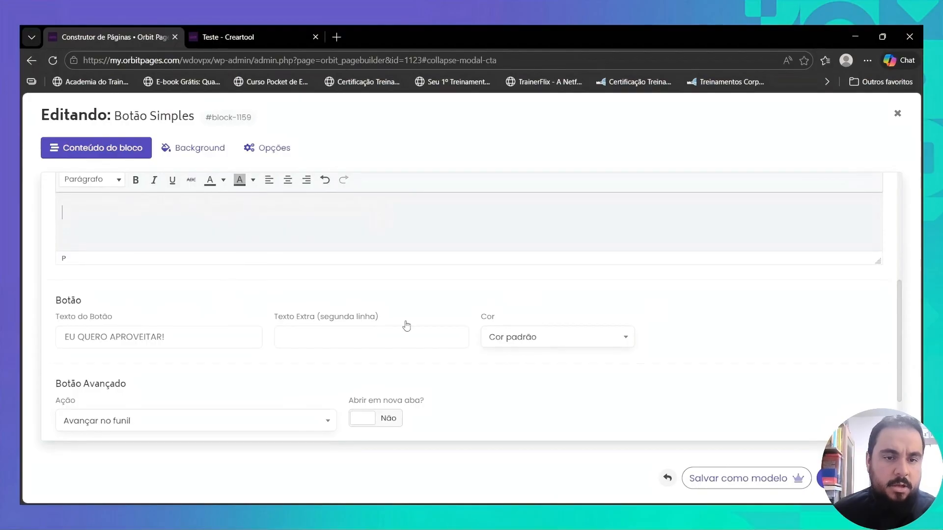
- Set the "EU QUERO APROVEITAR!" button's colour to Verde and its action to "Ir para uma URL"
scroll(413, 324, "down", 2)
left_click(543, 254)
scroll(551, 357, "down", 2)
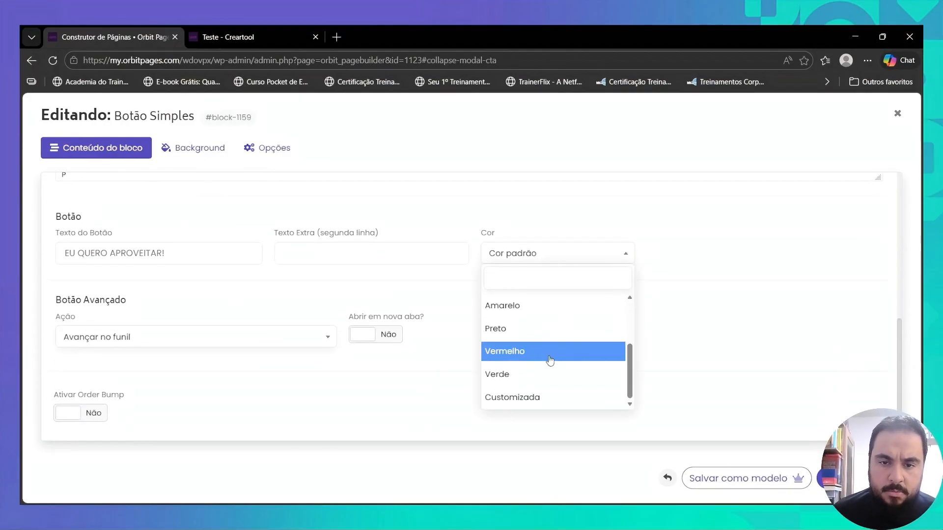
left_click(518, 371)
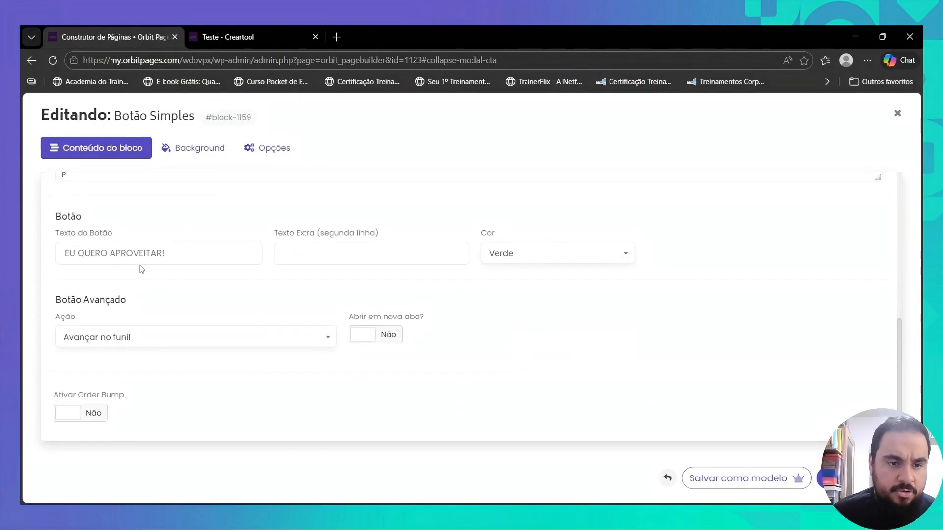
left_click(324, 339)
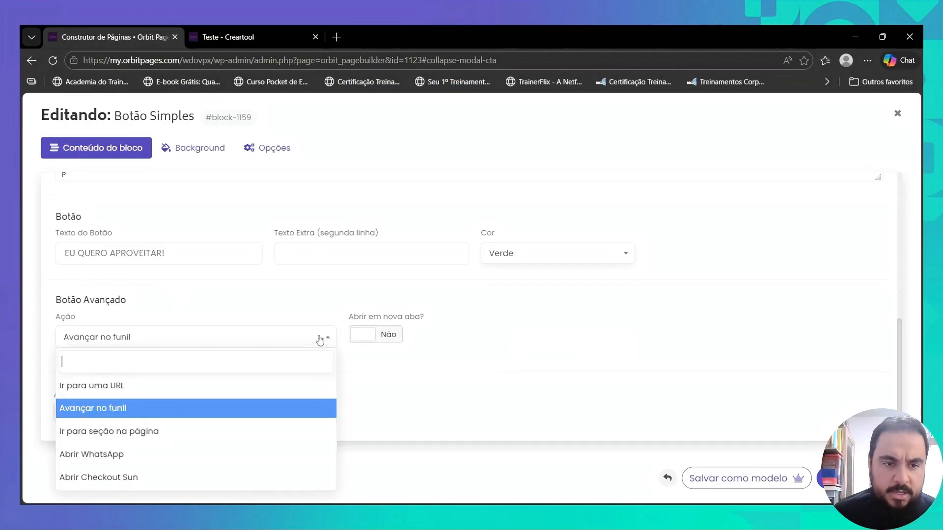
left_click(214, 385)
- Set the Botão Simples block's top margin to Minúscula and save the block
scroll(572, 305, "up", 6)
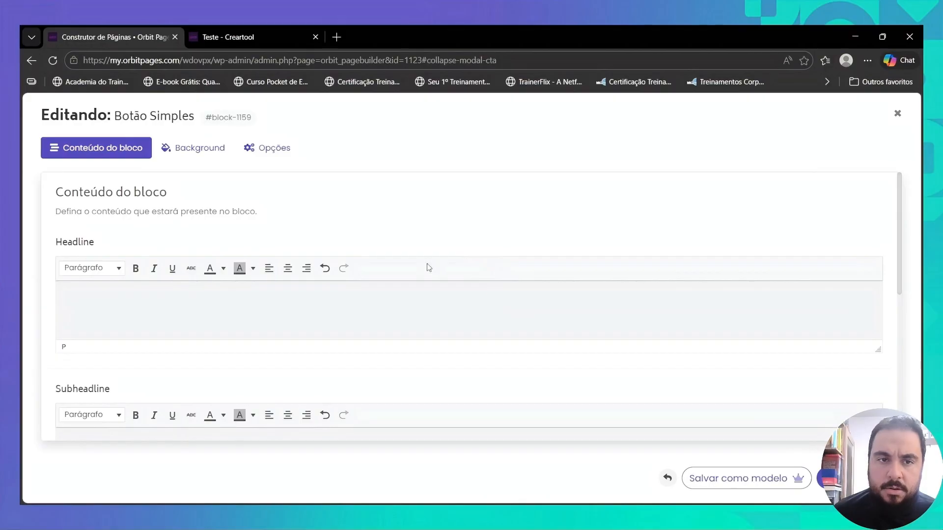
left_click(268, 151)
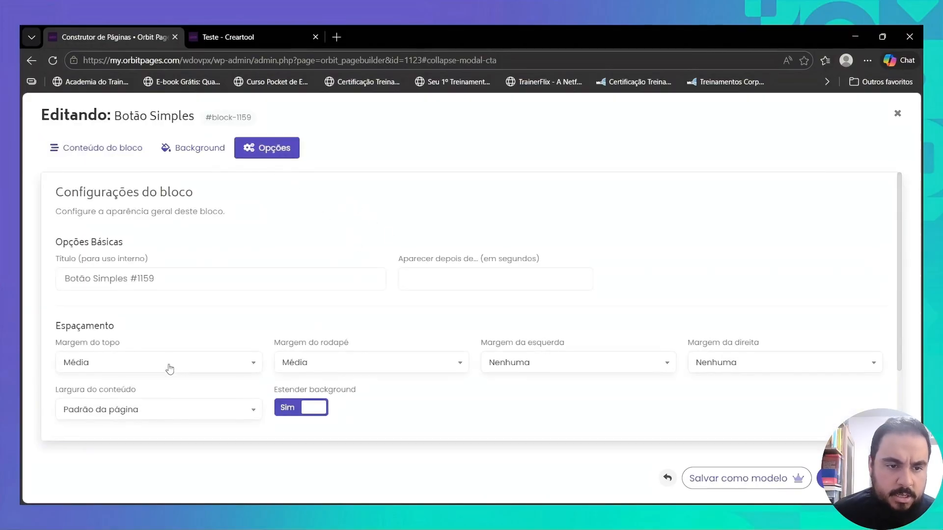
left_click(170, 368)
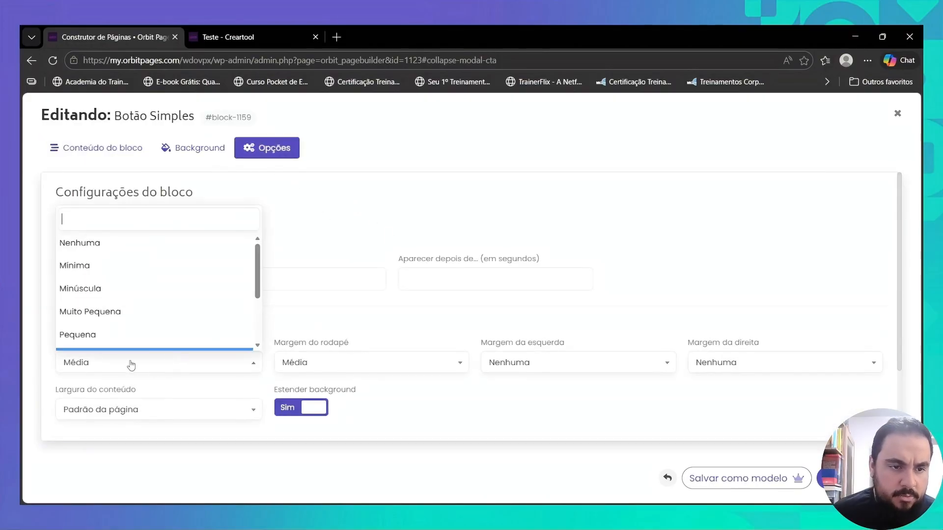
left_click(109, 291)
left_click(820, 478)
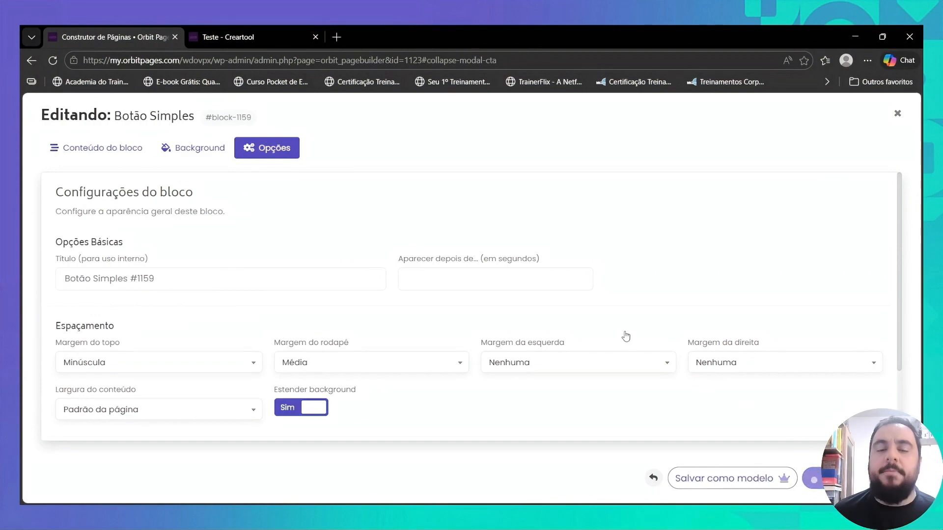
- Review the published Teste page from the coupon banner down to the special-offer section and its purchase button
left_click(239, 38)
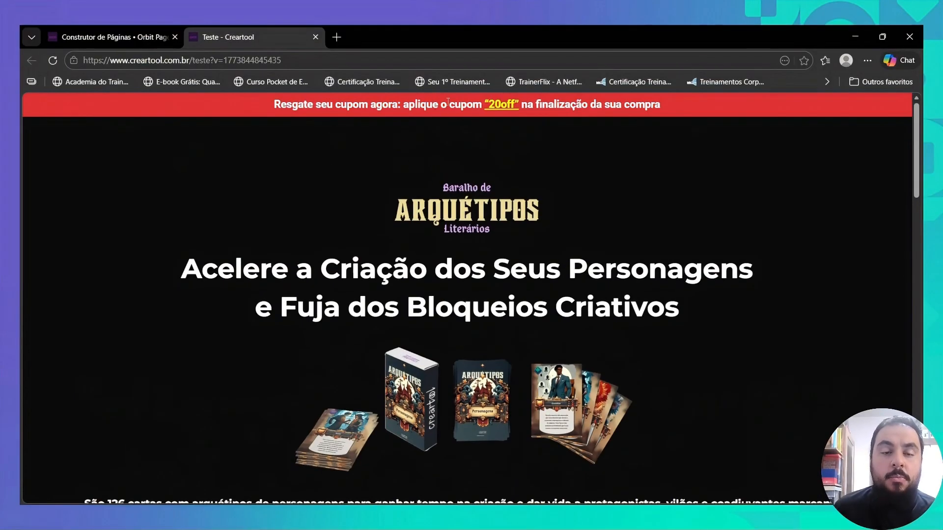
scroll(632, 115, "down", 20)
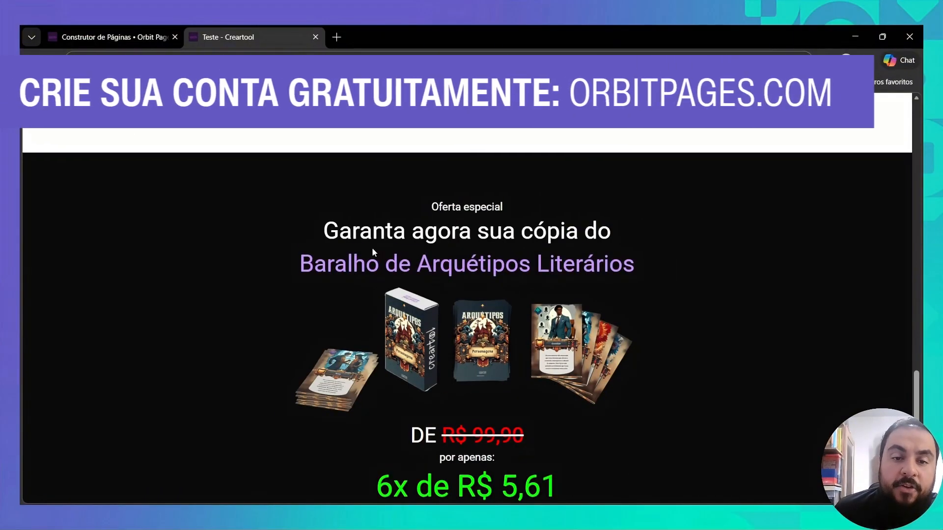
scroll(441, 316, "down", 2)
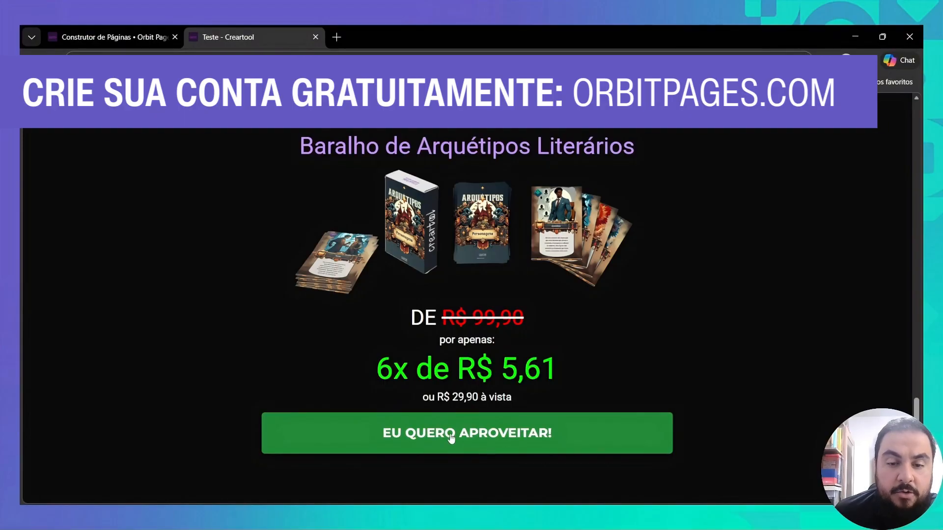
scroll(463, 403, "up", 1)
scroll(463, 403, "down", 1)
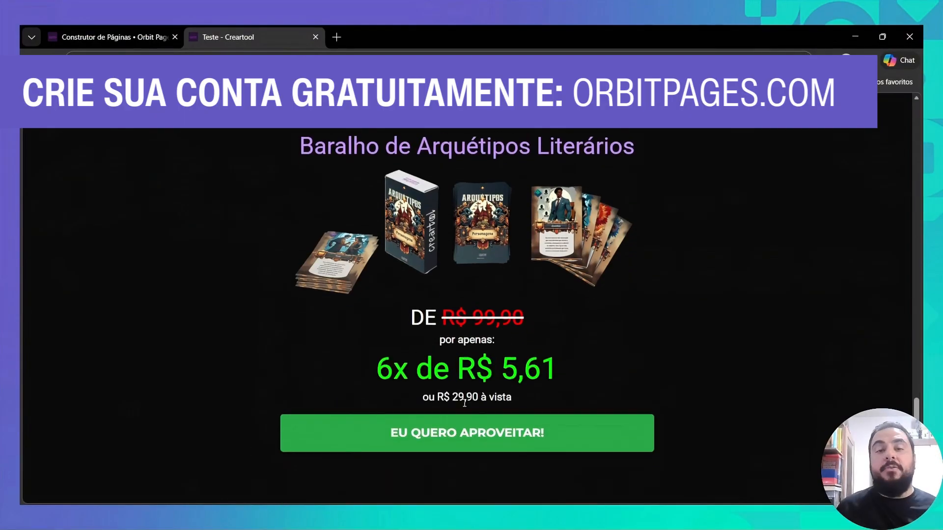